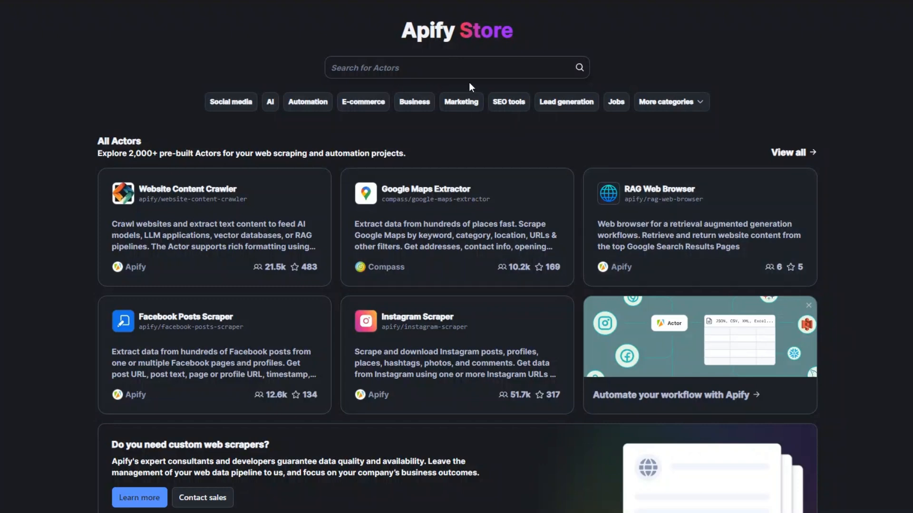
# - Search the Apify Store for "tiktok" Actors
pyautogui.click(432, 70)
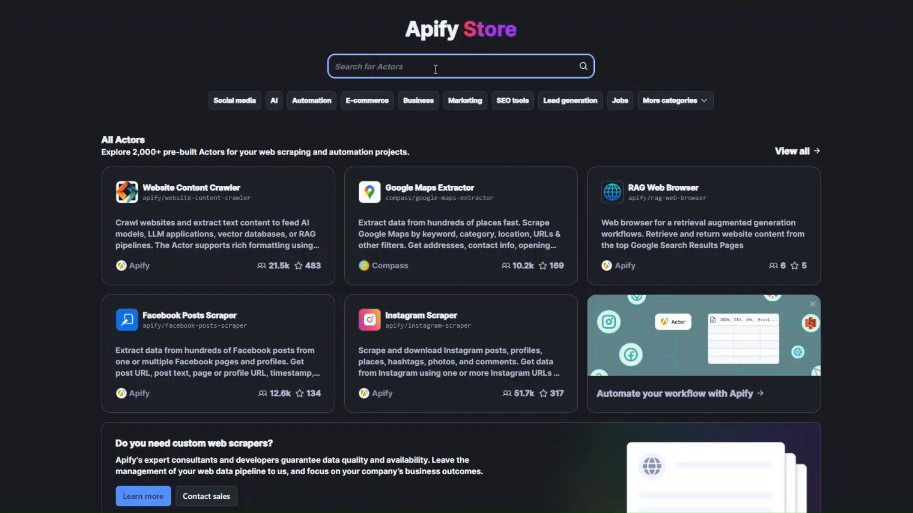
pyautogui.write('tiktok')
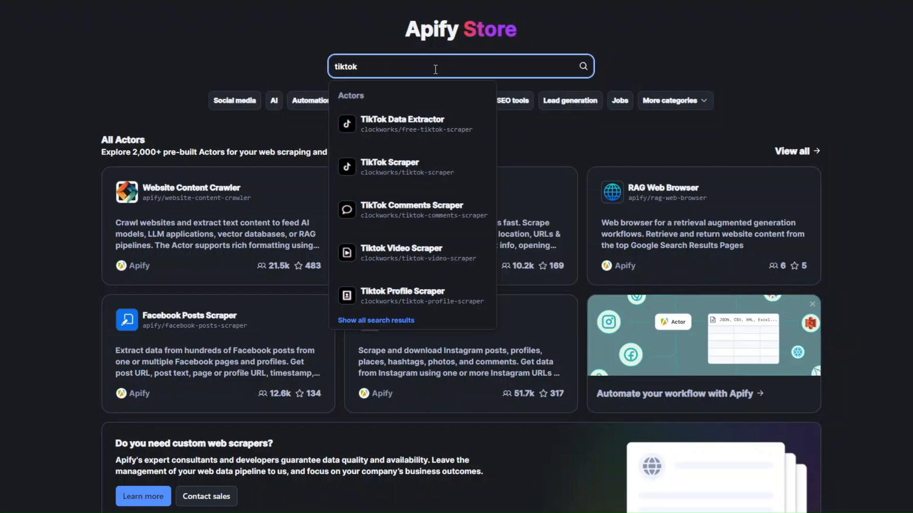
pyautogui.press('Return')
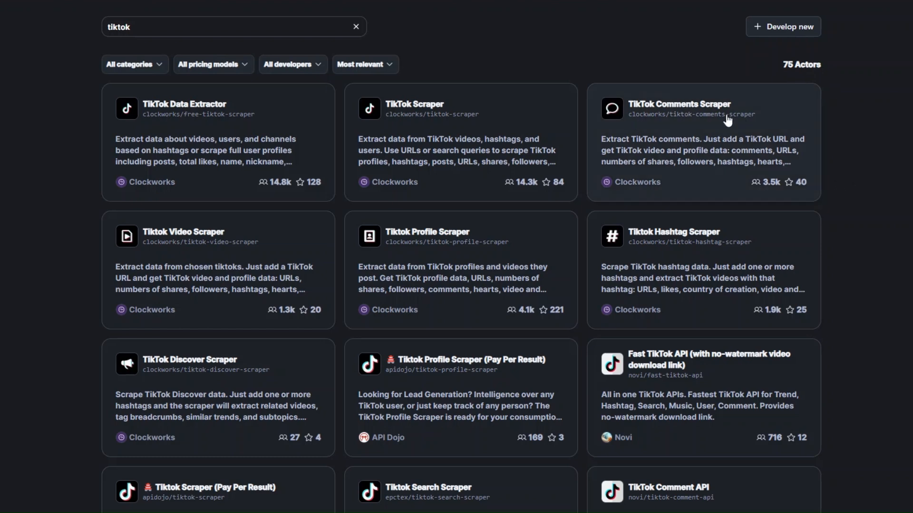
# - Browse the TikTok Actors and open TikTok Data Extractor by Clockworks
pyautogui.scroll(-3, 715, 266)
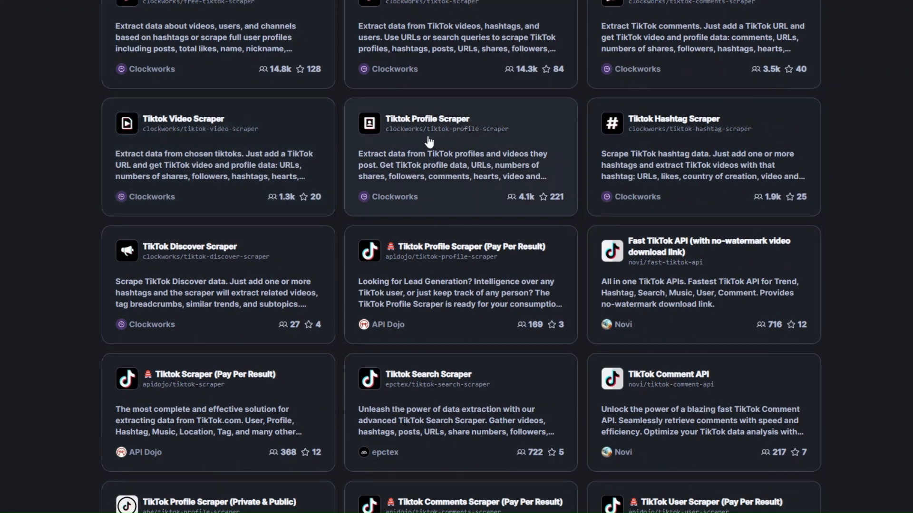
pyautogui.scroll(-10, 442, 148)
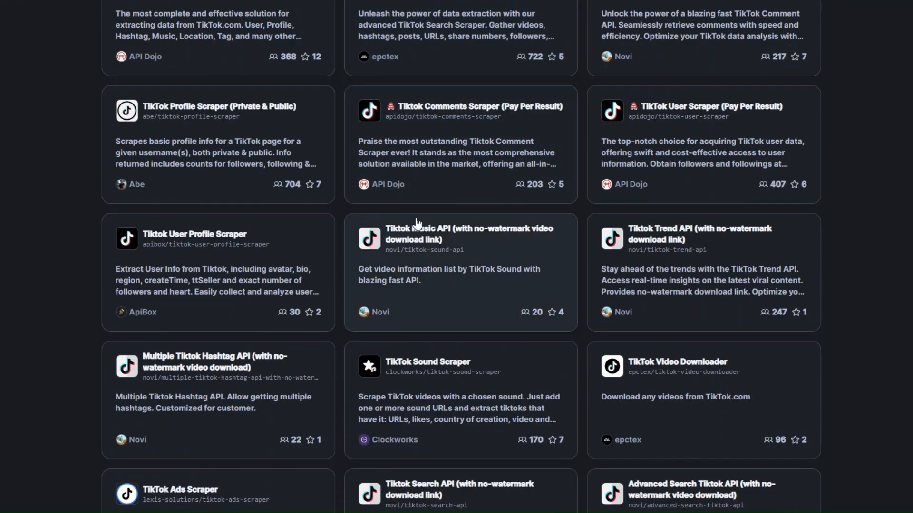
pyautogui.scroll(-5, 683, 247)
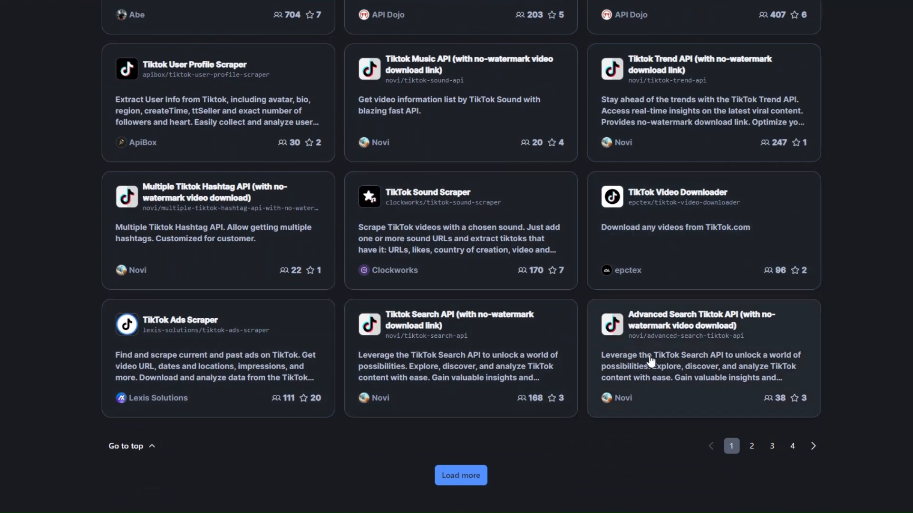
pyautogui.scroll(15, 652, 361)
pyautogui.scroll(-15, 651, 360)
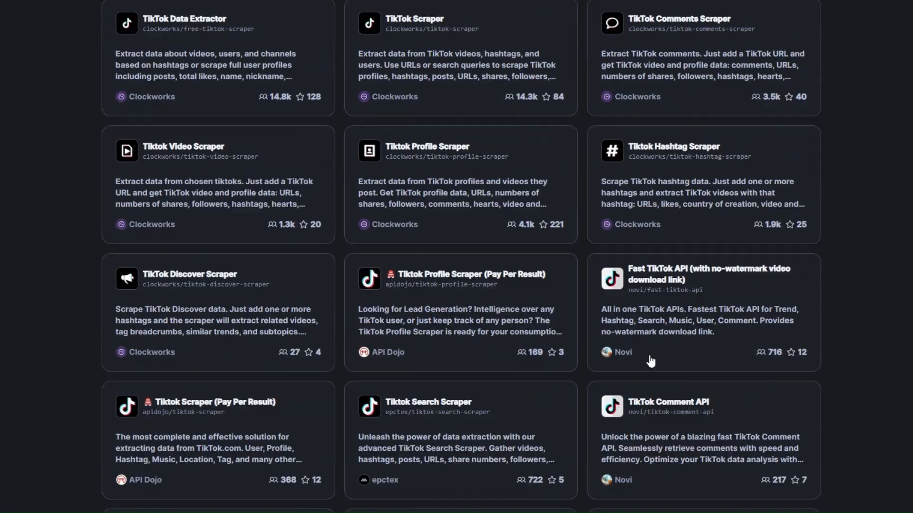
pyautogui.scroll(15, 650, 360)
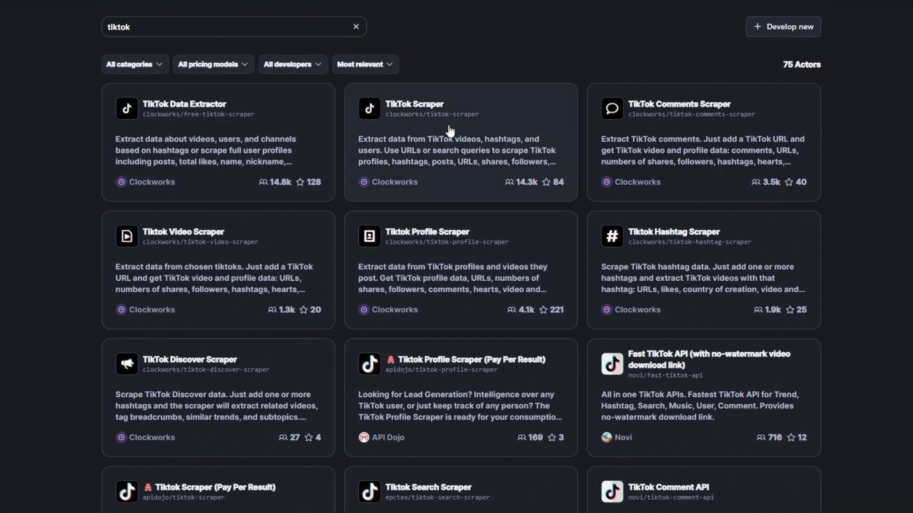
pyautogui.click(205, 115)
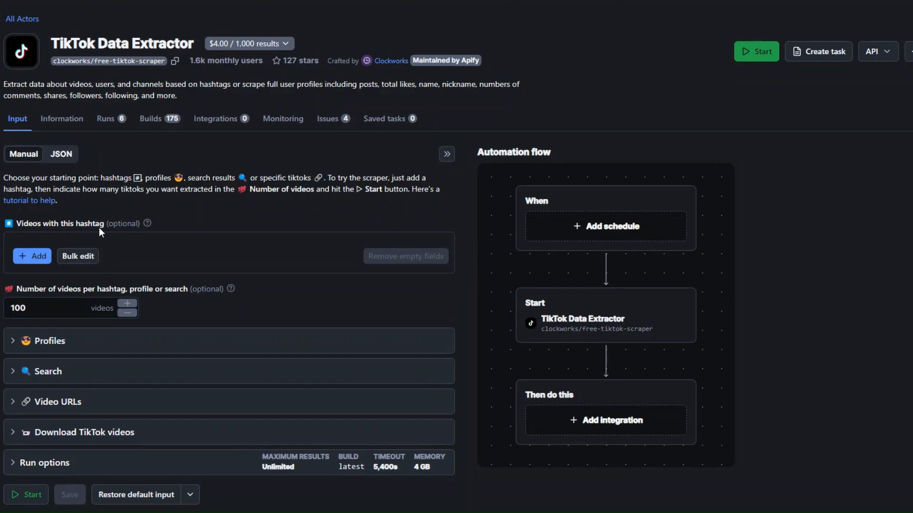
# - Add "music" as the hashtag whose videos the Actor scrapes
pyautogui.click(47, 259)
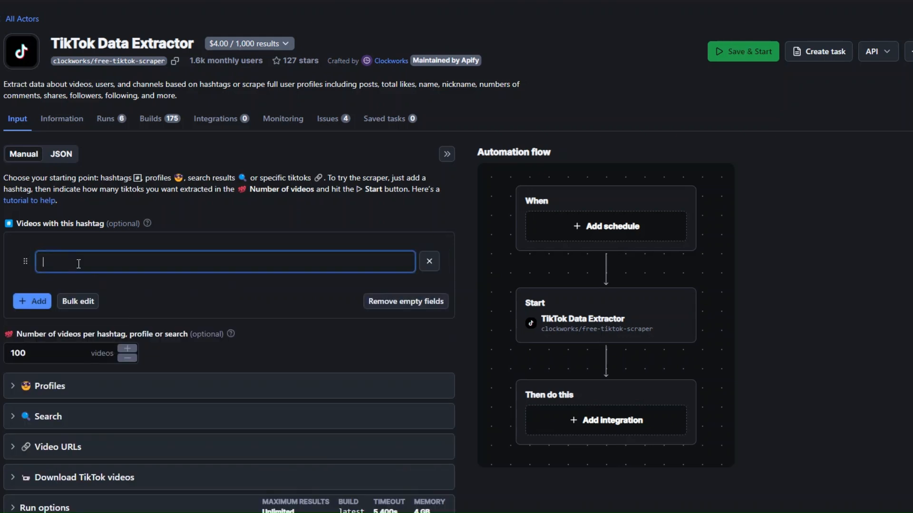
pyautogui.write('mus')
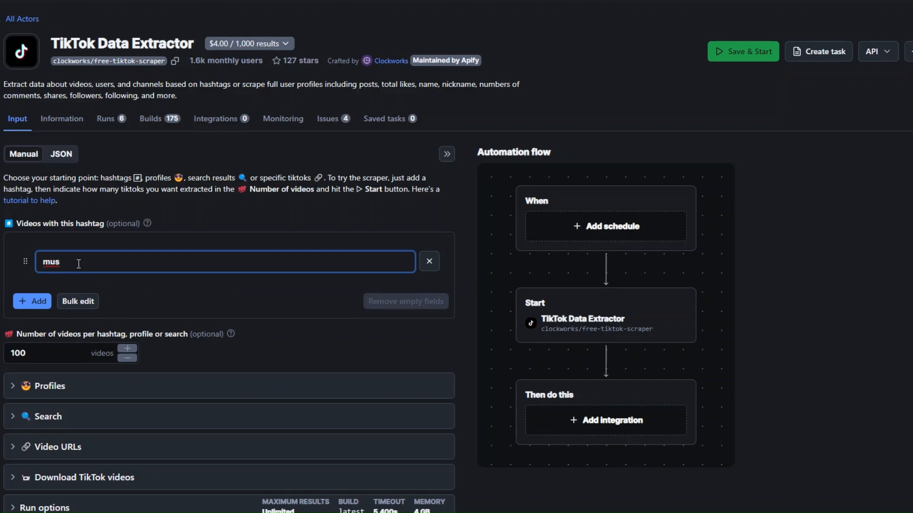
pyautogui.write('ic')
# - Set the number of videos per hashtag, profile or search to 20, then save and start the run
pyautogui.click(57, 353)
pyautogui.press('BackSpace')
pyautogui.press('BackSpace')
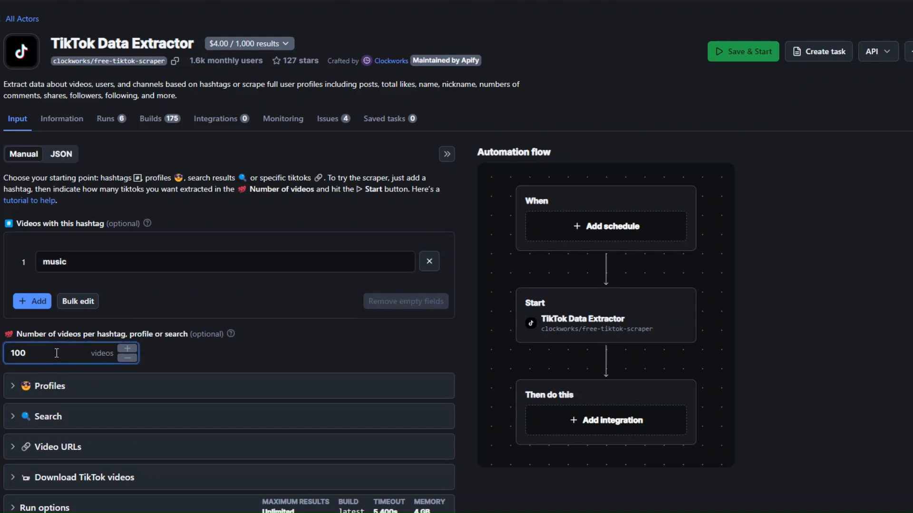
pyautogui.press('BackSpace')
pyautogui.write('20')
pyautogui.scroll(-3, 172, 290)
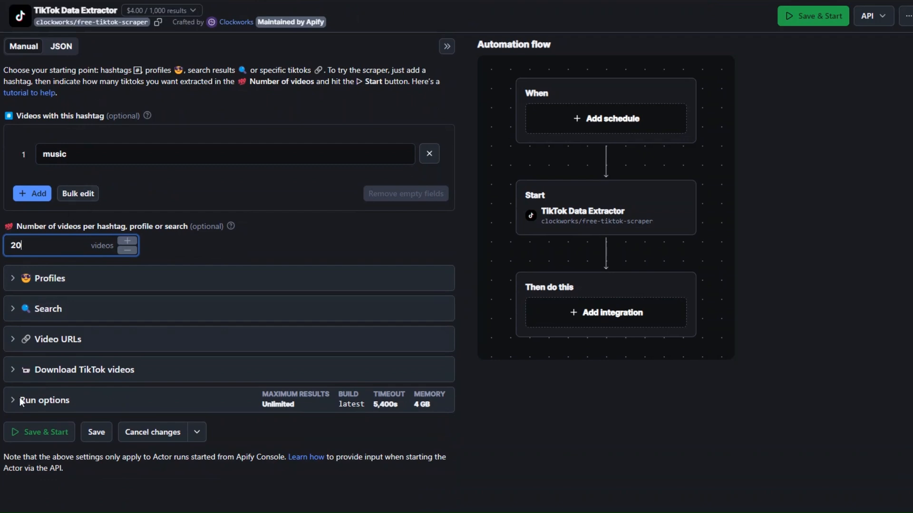
pyautogui.click(39, 435)
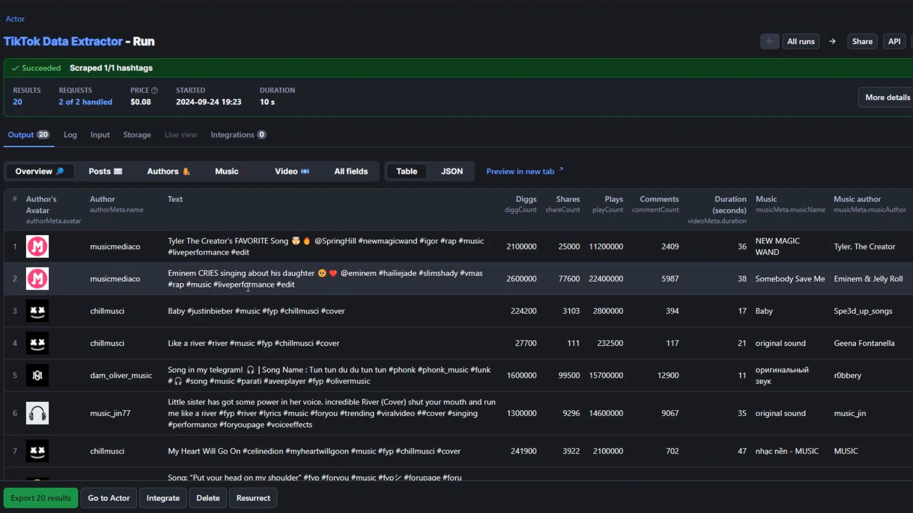
# - Examine the hashtag run's output table, including the video texts, hashtags and remaining data columns
pyautogui.scroll(-1, 269, 261)
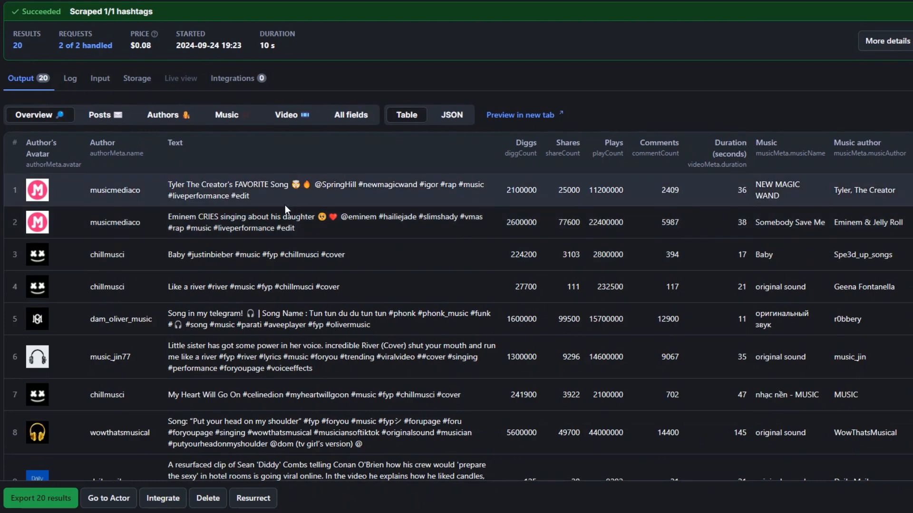
pyautogui.scroll(-3, 286, 210)
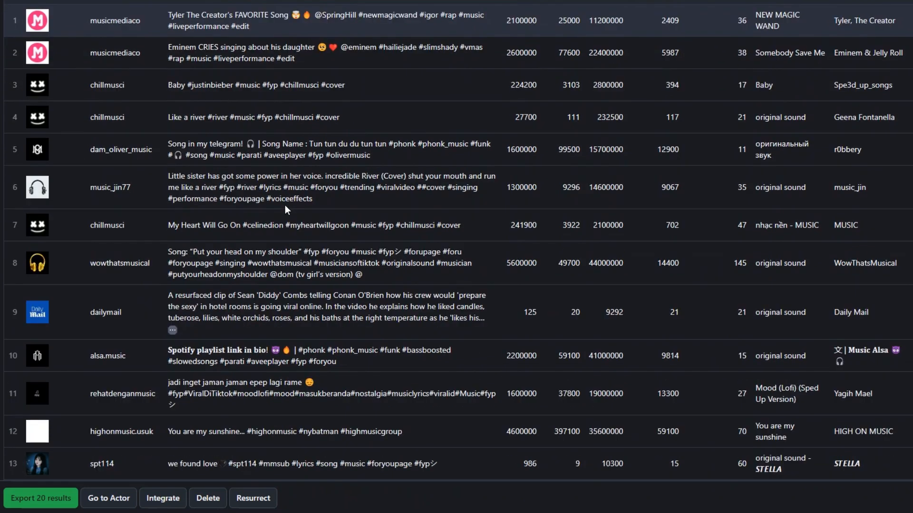
pyautogui.moveTo(352, 225); pyautogui.dragTo(370, 225)
pyautogui.scroll(4, 333, 243)
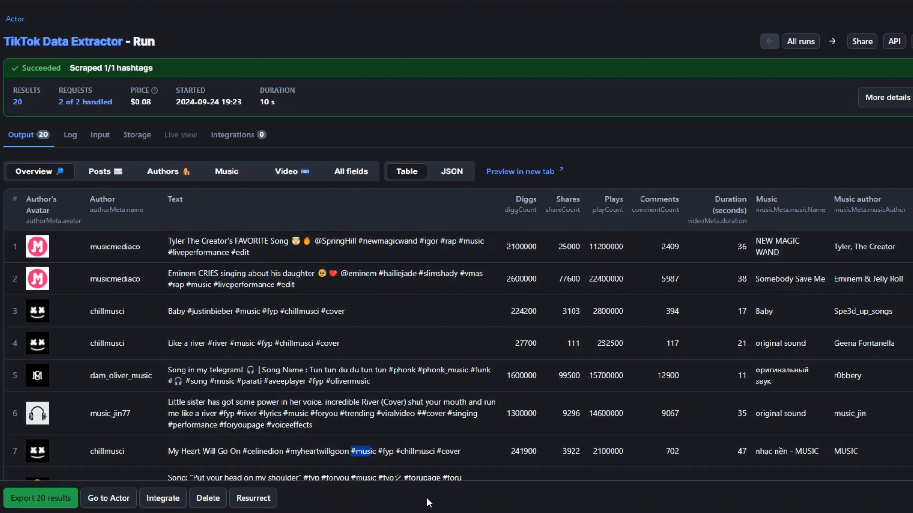
pyautogui.hscroll(3, 703, 221)
pyautogui.scroll(-7, 727, 333)
pyautogui.hscroll(5, 727, 333)
pyautogui.scroll(-5, 727, 338)
pyautogui.moveTo(485, 441); pyautogui.dragTo(126, 446)
pyautogui.scroll(10, 262, 250)
pyautogui.scroll(1, 261, 250)
# - Return to the TikTok Data Extractor input and remove the "music" hashtag
pyautogui.click(34, 43)
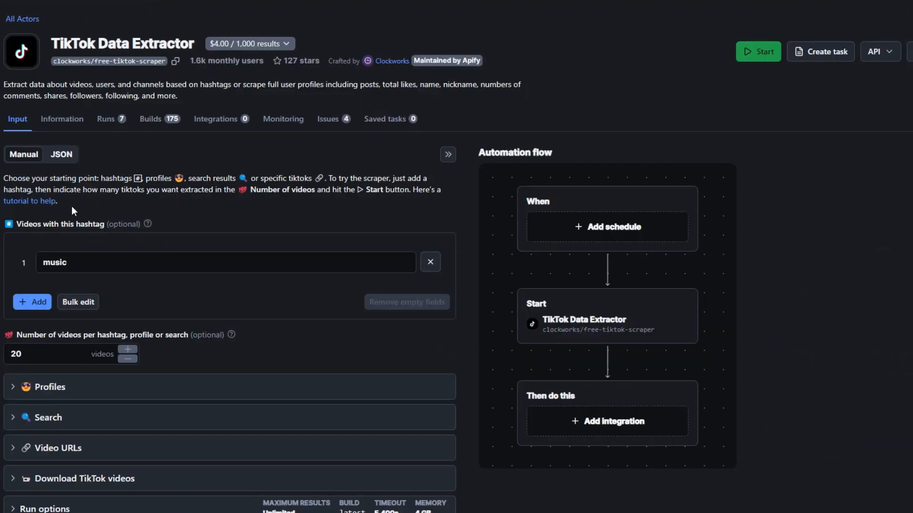
pyautogui.scroll(-2, 86, 207)
pyautogui.click(428, 153)
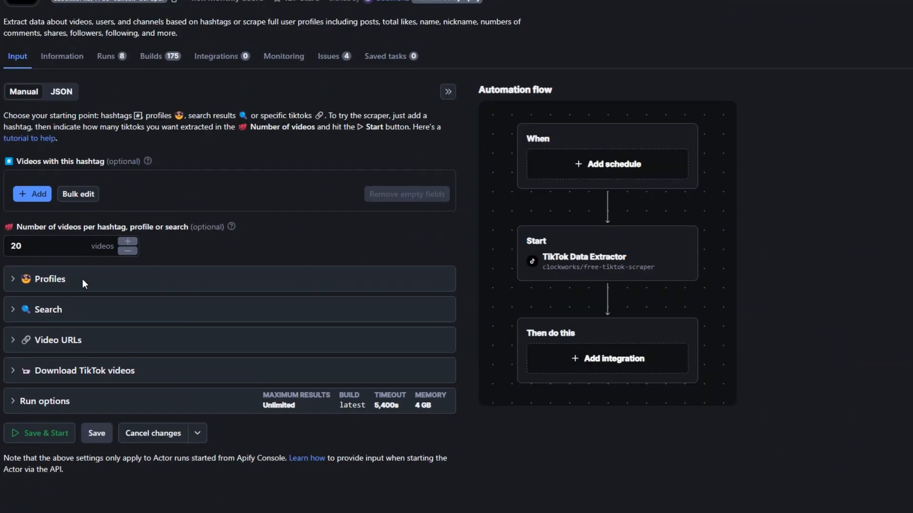
# - Expand the Profiles settings and add "dualipaofficial" as the username to scrape
pyautogui.click(11, 284)
pyautogui.scroll(-1, 143, 260)
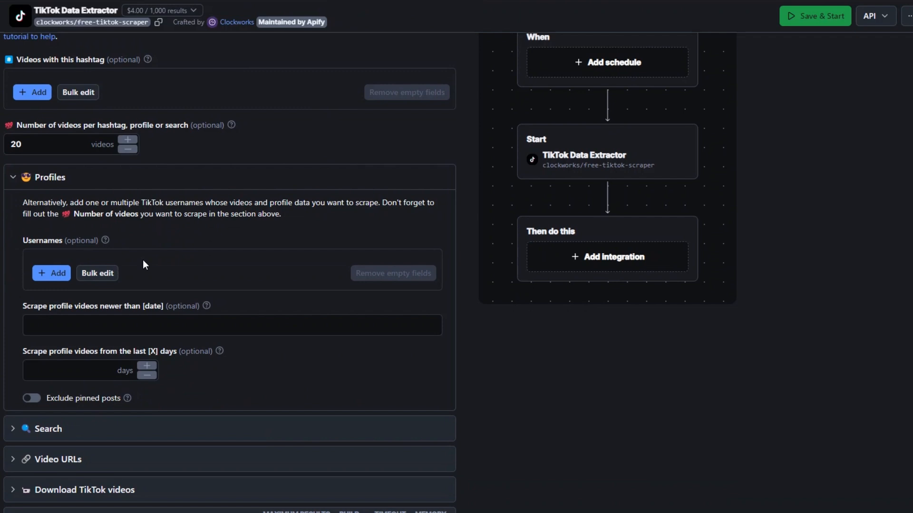
pyautogui.click(51, 274)
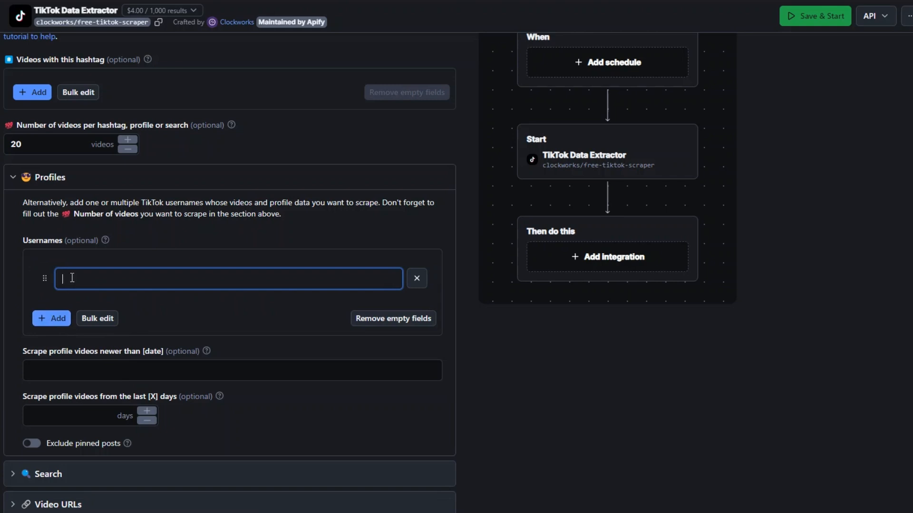
pyautogui.write('Dualipa')
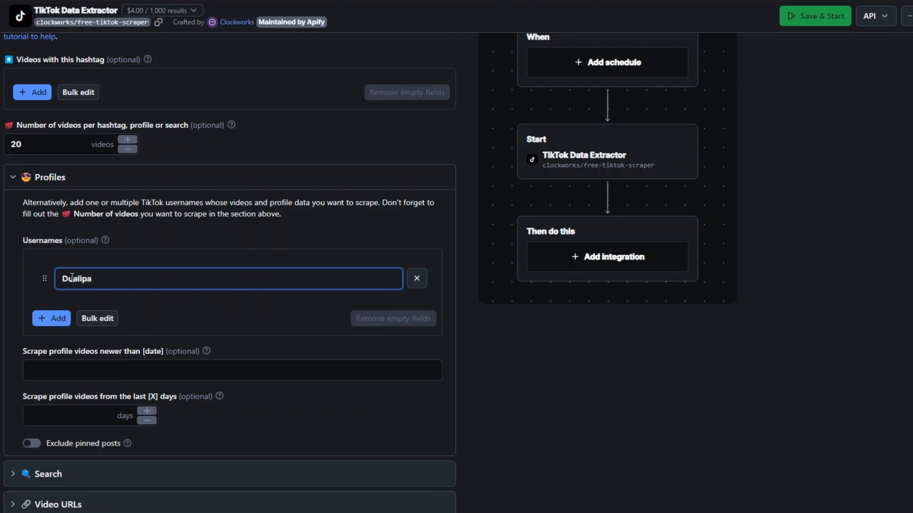
pyautogui.write('official')
# - Limit the profile scrape to videos from the last 21 days
pyautogui.scroll(-2, 71, 277)
pyautogui.click(47, 254)
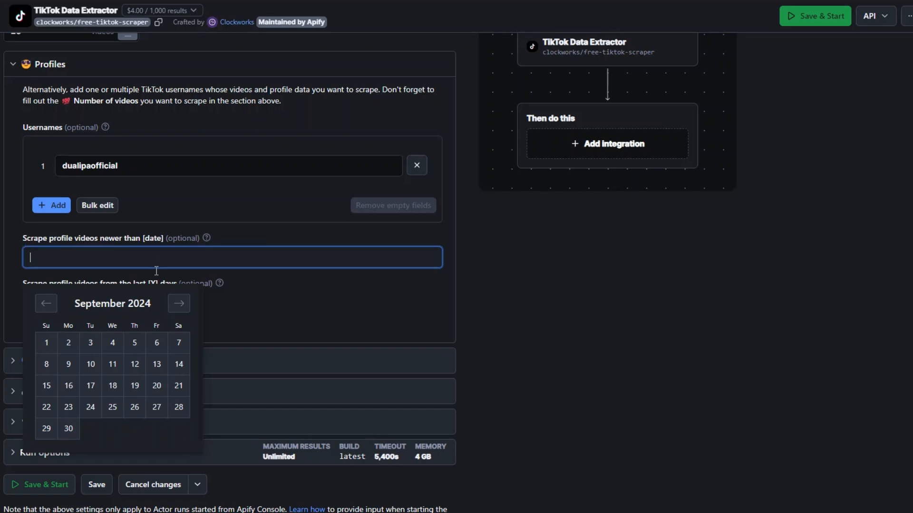
pyautogui.click(56, 297)
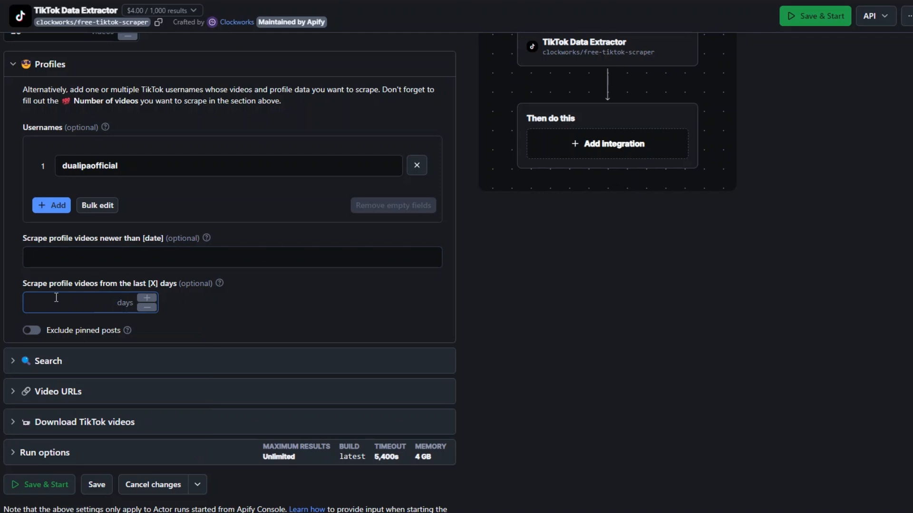
pyautogui.click(25, 286)
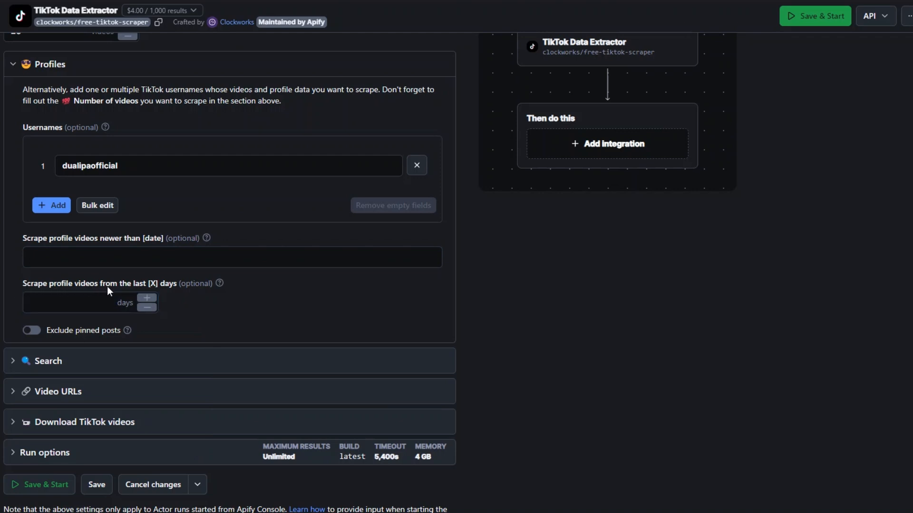
pyautogui.scroll(-1, 116, 287)
pyautogui.click(56, 248)
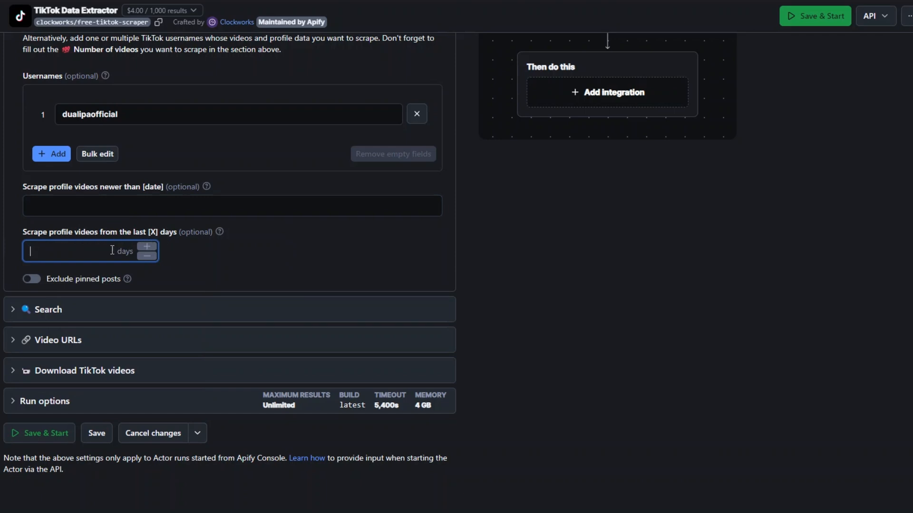
pyautogui.write('21')
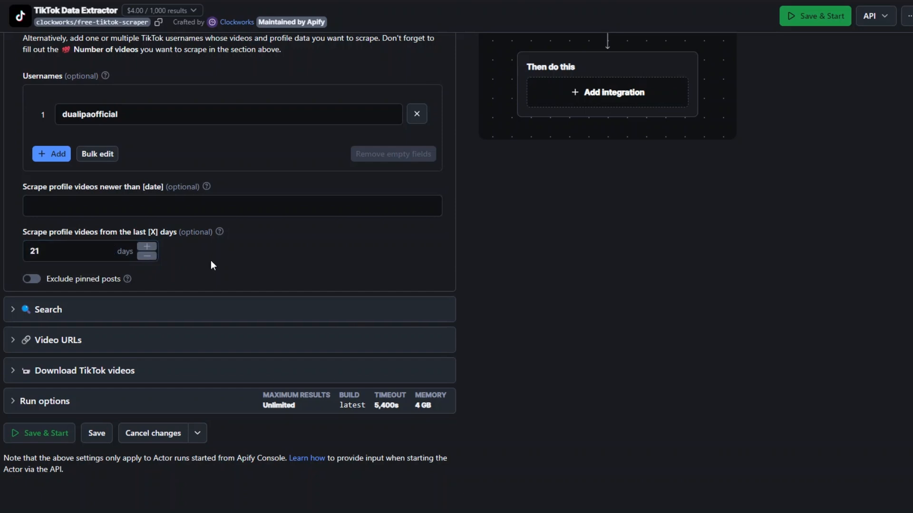
# - Exclude pinned posts from the profile scrape, then save and start the run
pyautogui.click(51, 271)
pyautogui.click(31, 279)
pyautogui.click(50, 435)
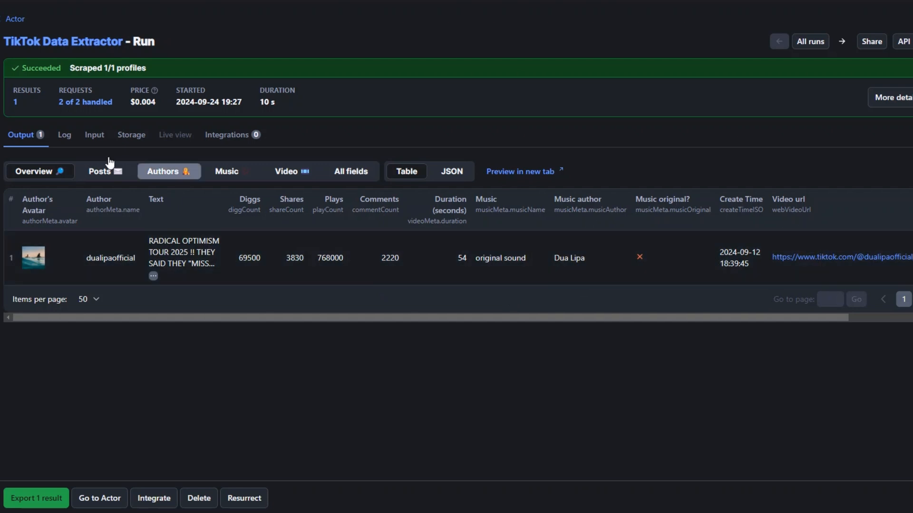
pyautogui.click(25, 38)
pyautogui.scroll(-2, 47, 283)
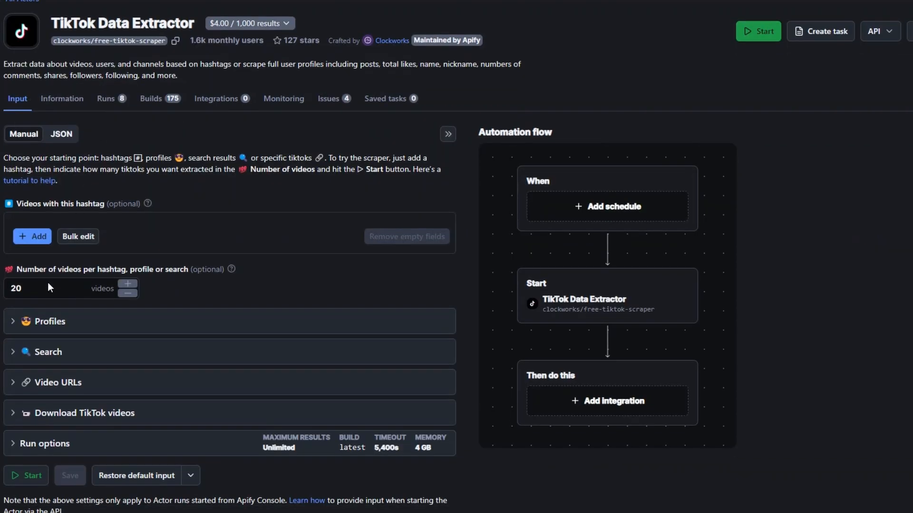
pyautogui.click(17, 290)
pyautogui.scroll(-4, 175, 309)
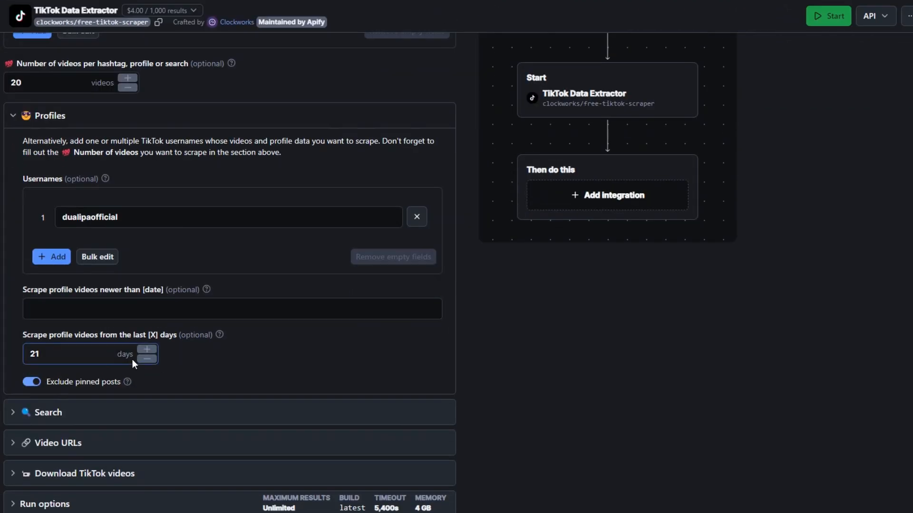
pyautogui.moveTo(98, 354); pyautogui.dragTo(21, 356)
pyautogui.press('BackSpace')
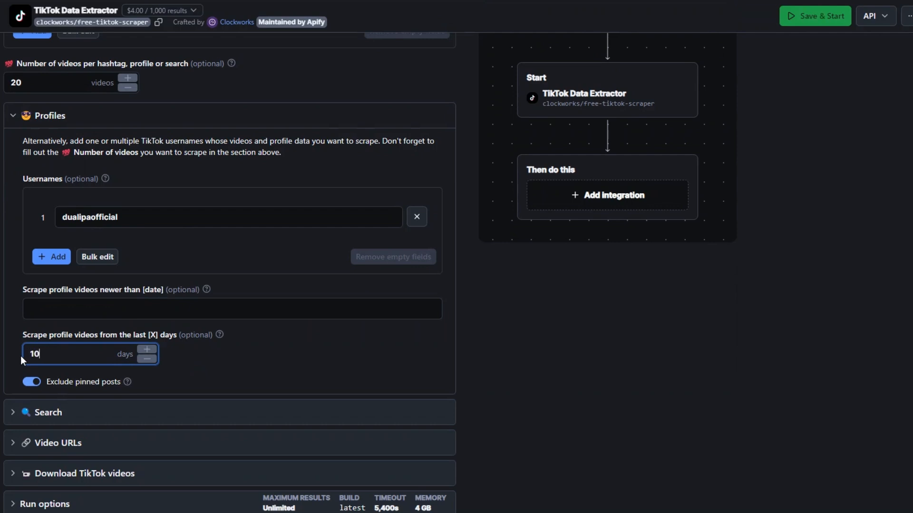
pyautogui.scroll(-2, 181, 362)
pyautogui.click(36, 433)
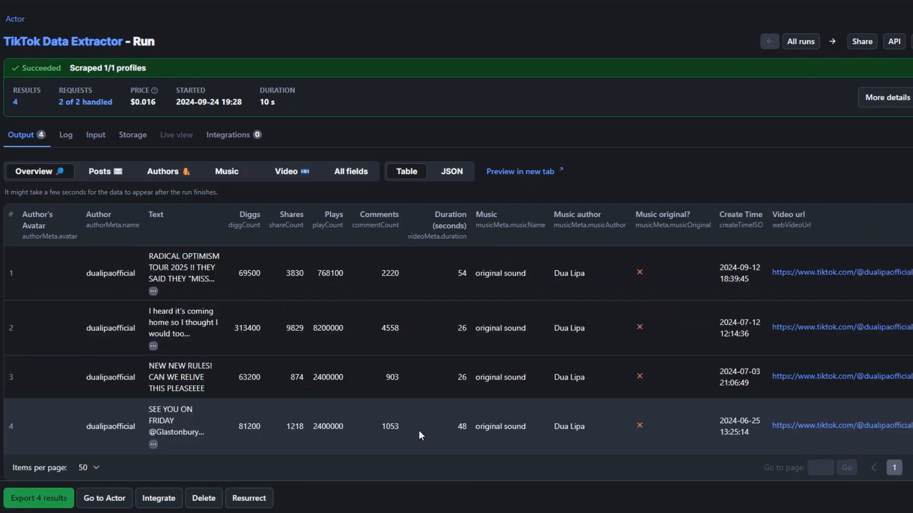
# - Return to the Actor's input, expand the Search settings and add "Taylor Swift" as a search query
pyautogui.scroll(-1, 434, 375)
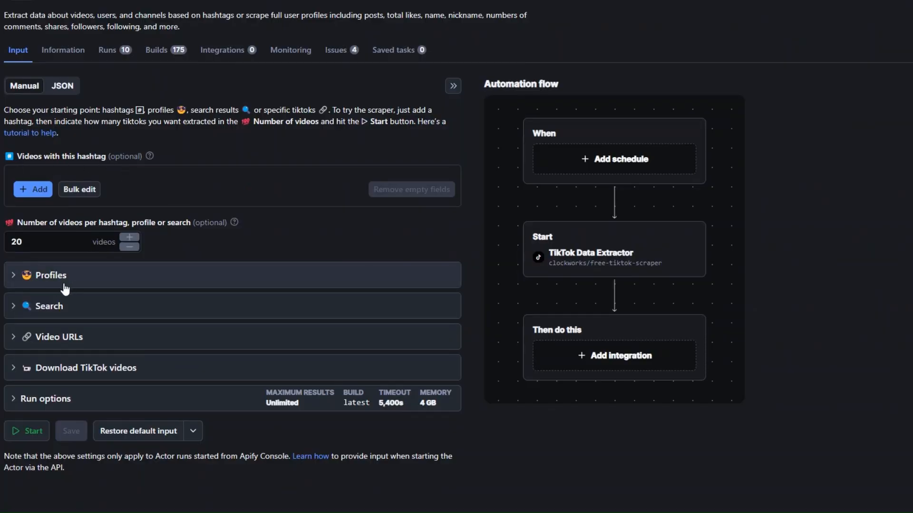
pyautogui.click(17, 312)
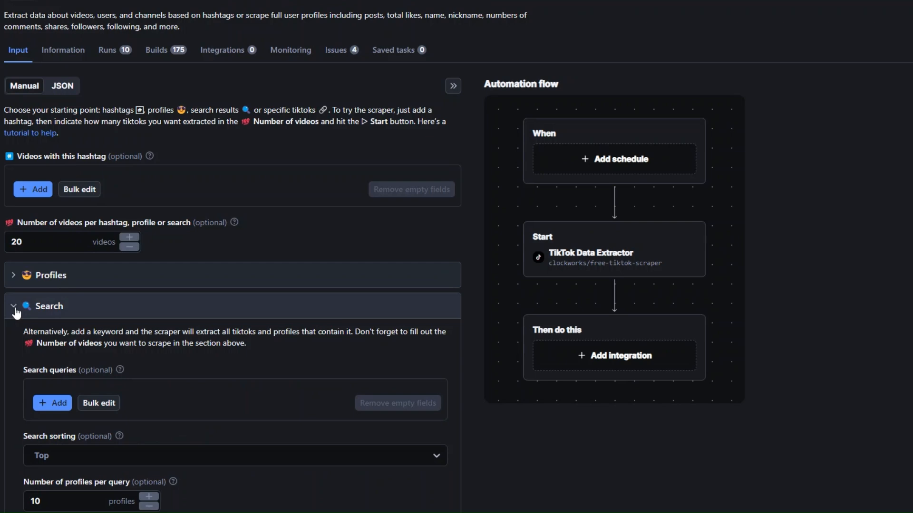
pyautogui.scroll(-1, 128, 317)
pyautogui.scroll(-3, 136, 317)
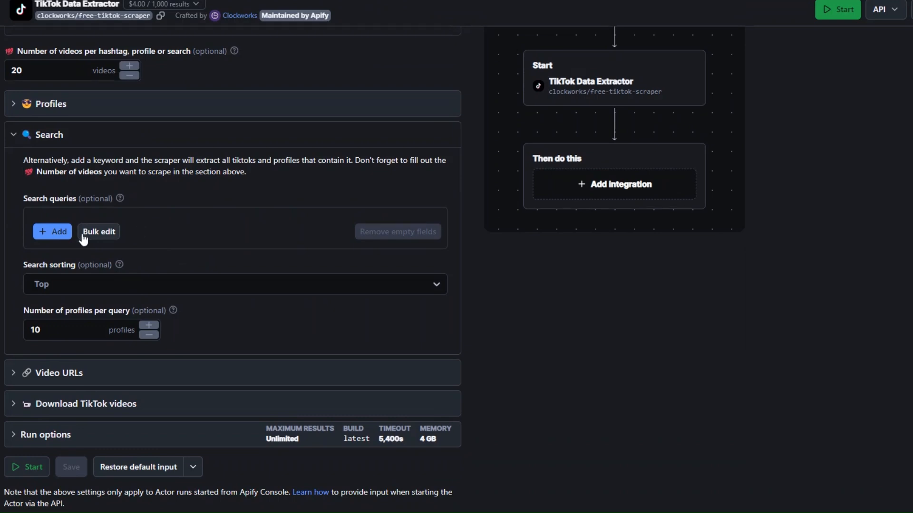
pyautogui.click(45, 233)
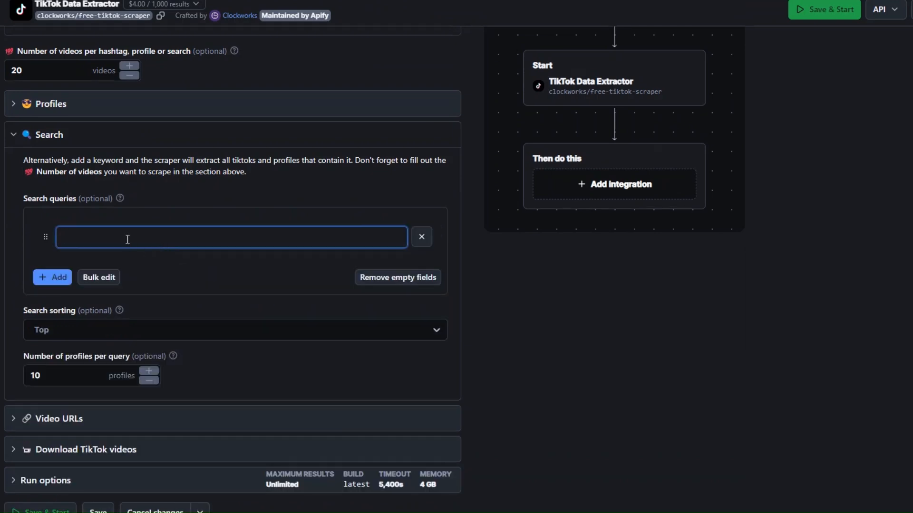
pyautogui.write('Tayl')
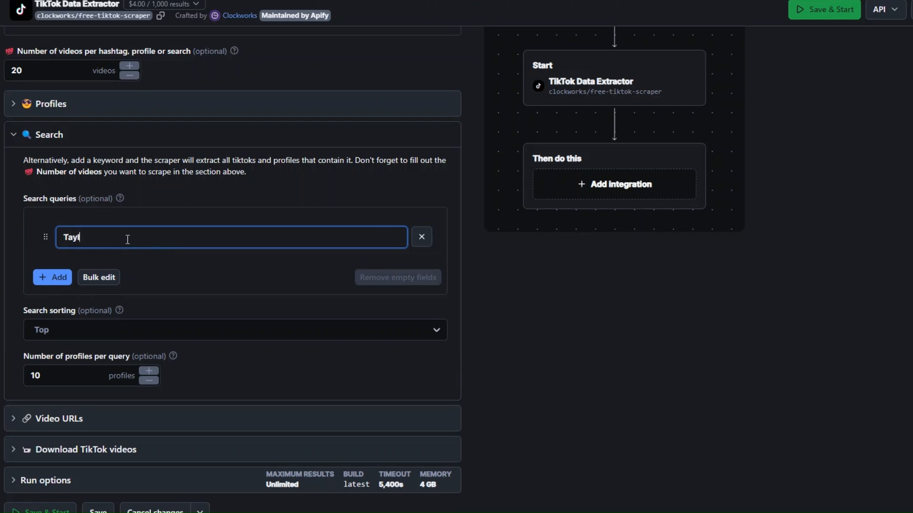
pyautogui.write('or Swift')
# - Set the number of profiles per search query to 50
pyautogui.click(91, 381)
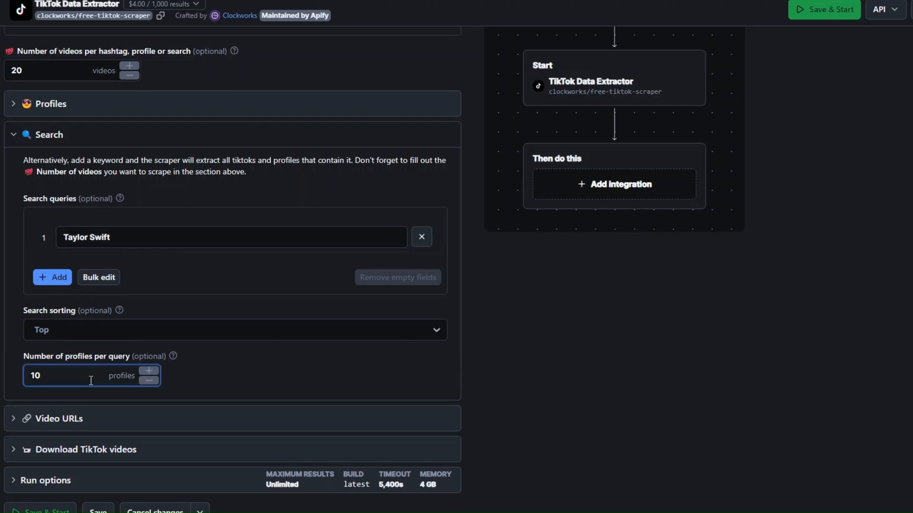
pyautogui.press('BackSpace')
pyautogui.press('BackSpace')
pyautogui.write('50')
# - Check the search sorting options, keep the sorting on Top, and save and start the run
pyautogui.click(48, 329)
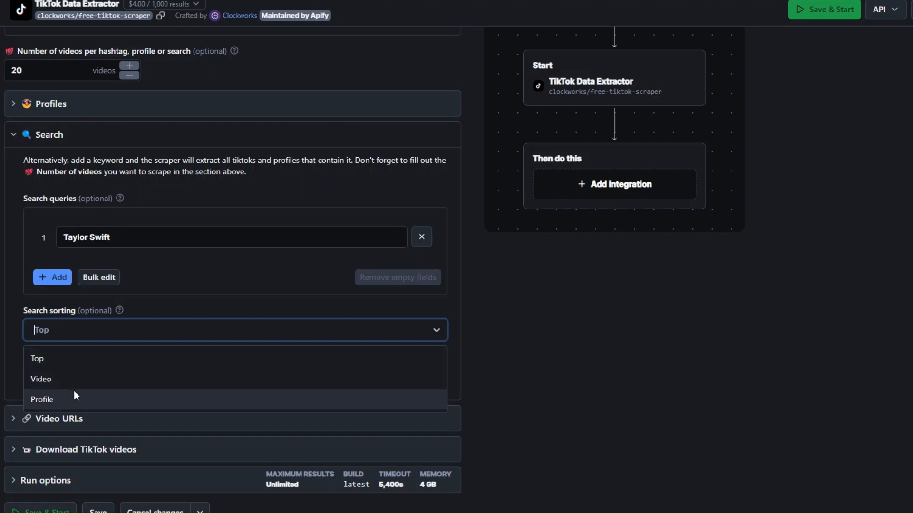
pyautogui.click(169, 319)
pyautogui.scroll(-2, 179, 322)
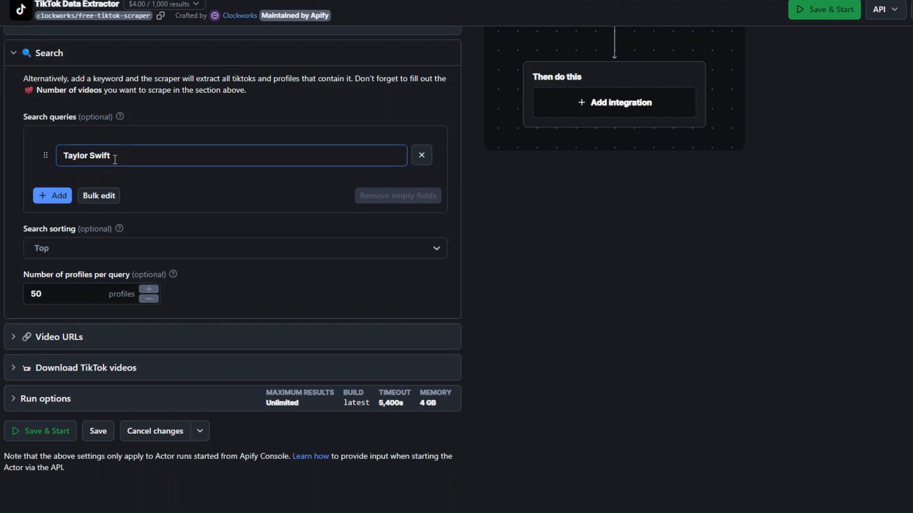
pyautogui.click(44, 432)
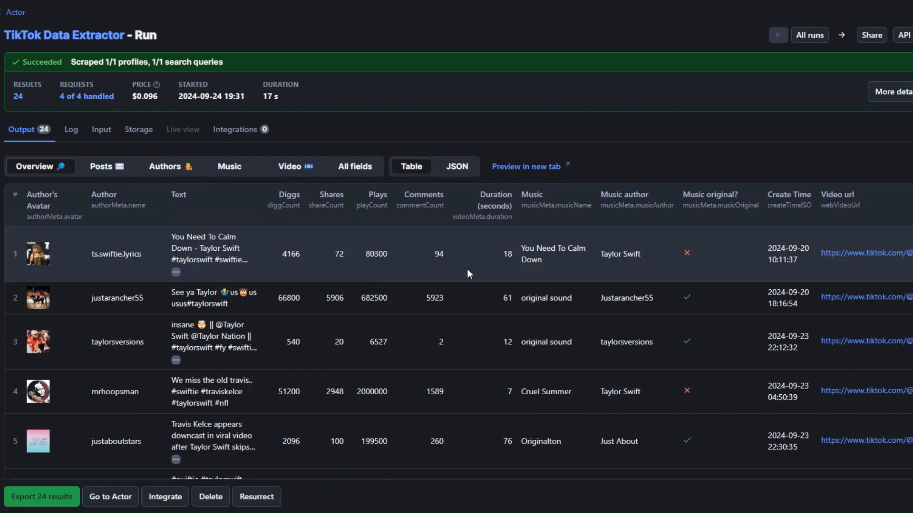
# - Look through the output table of the Taylor Swift search run, examining authors, texts and engagement columns
pyautogui.scroll(-4, 500, 318)
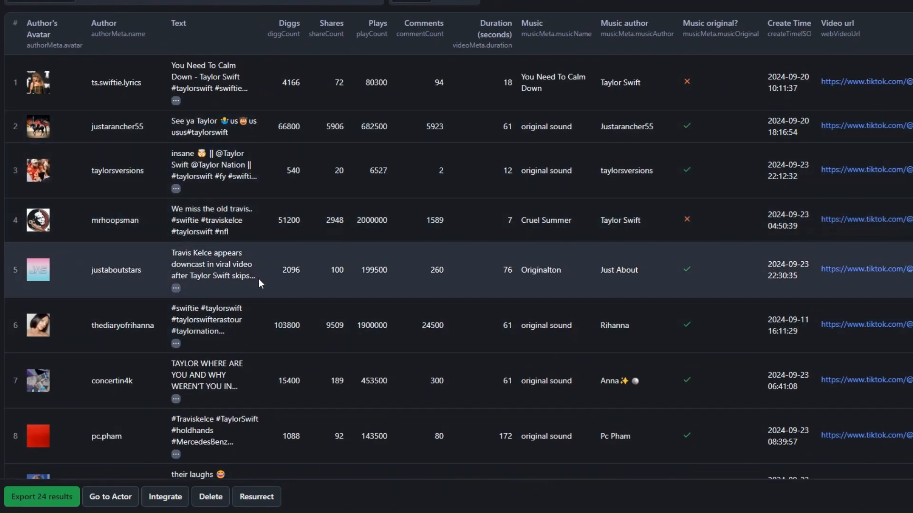
pyautogui.scroll(-5, 256, 282)
pyautogui.scroll(-10, 221, 266)
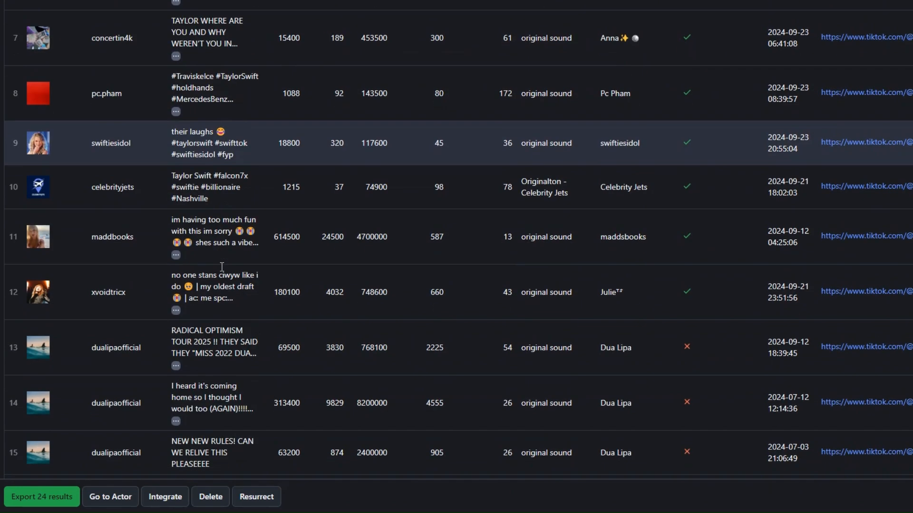
pyautogui.scroll(-3, 220, 267)
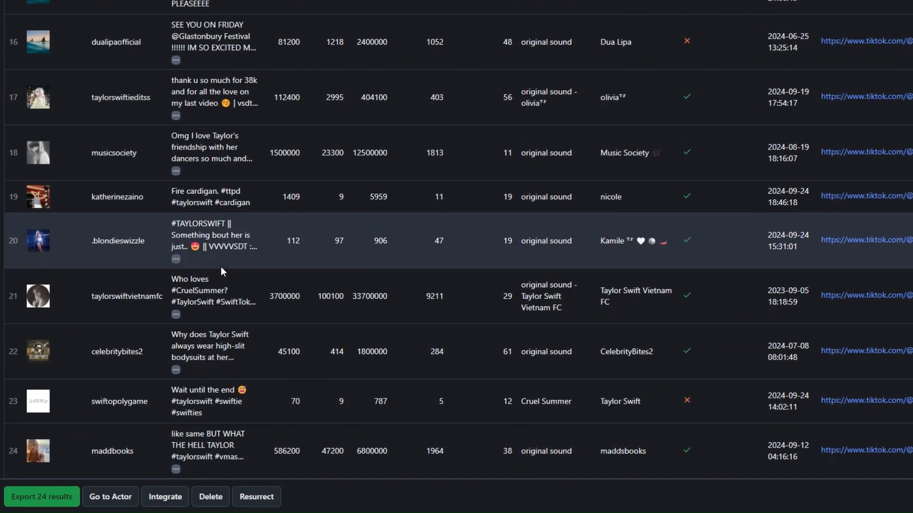
pyautogui.scroll(20, 221, 266)
pyautogui.scroll(5, 222, 266)
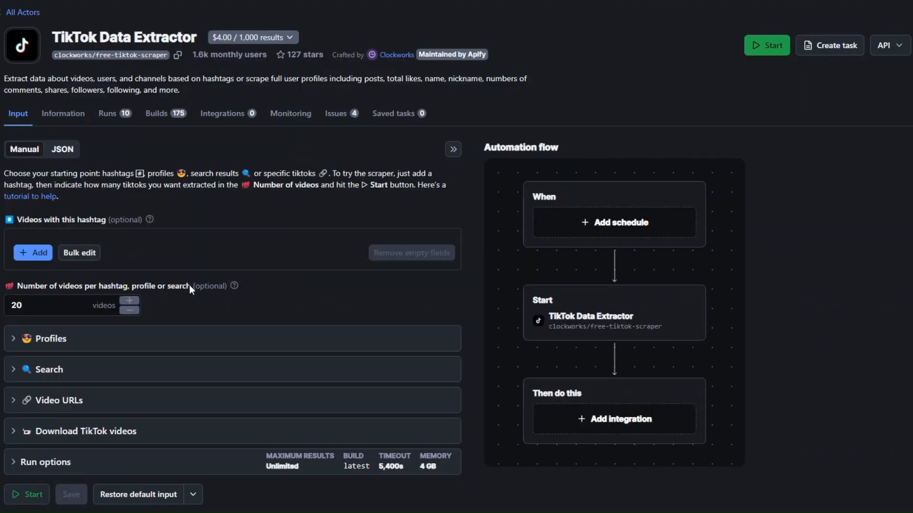
# - In the Actor's Video URLs settings, add the copied link of the mtvuk TikTok video as a direct URL
pyautogui.click(16, 400)
pyautogui.scroll(-3, 86, 302)
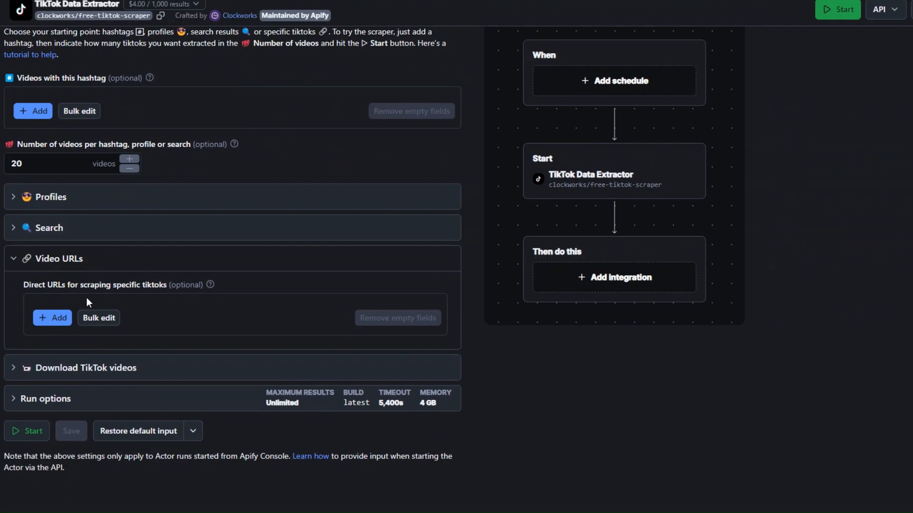
pyautogui.click(53, 317)
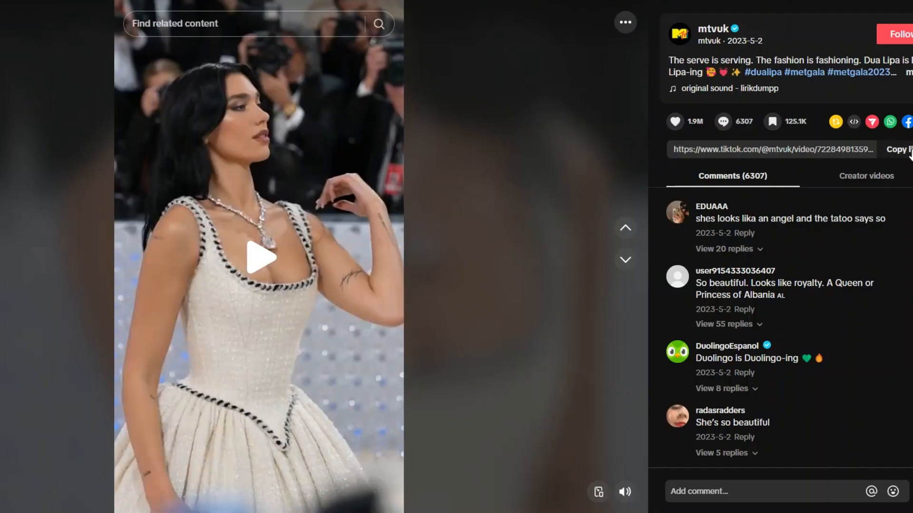
pyautogui.click(897, 150)
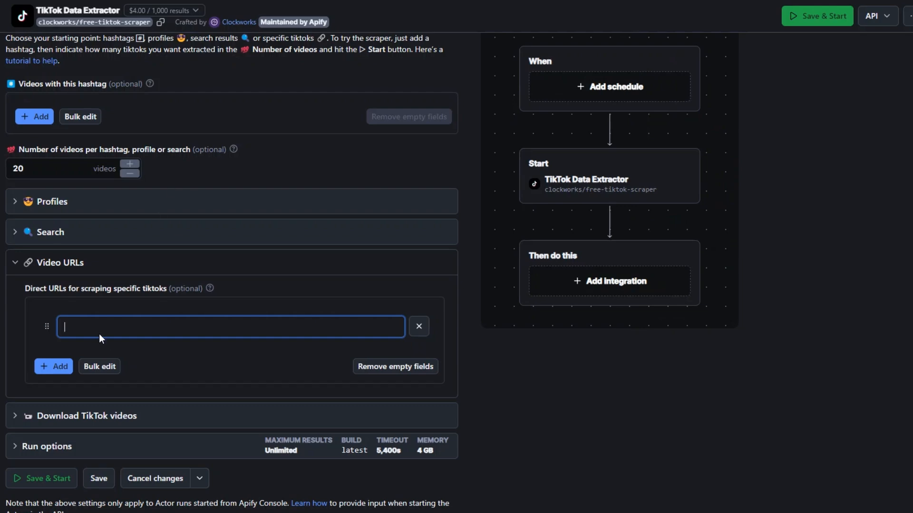
pyautogui.hotkey('ctrl', 'v')
# - Remove the "dualipaofficial" username from the Profiles settings and collapse that section
pyautogui.scroll(1, 193, 233)
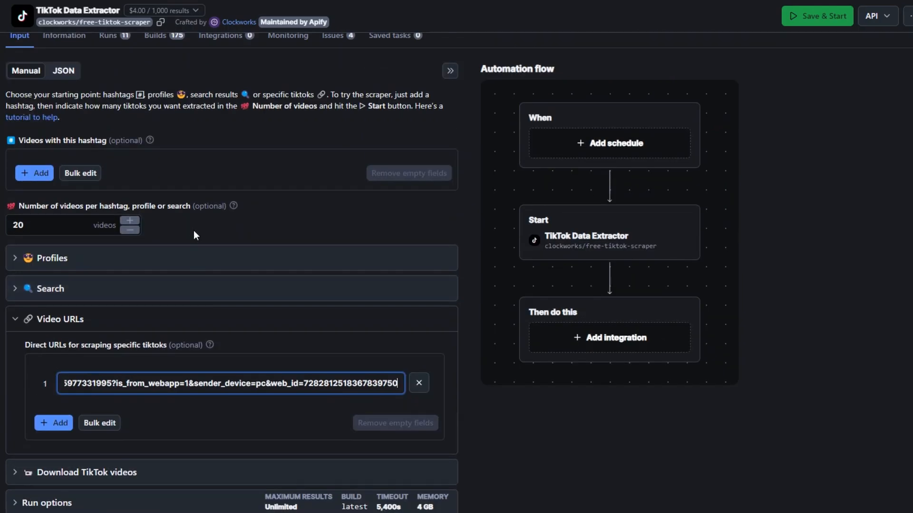
pyautogui.scroll(-1, 193, 230)
pyautogui.click(12, 201)
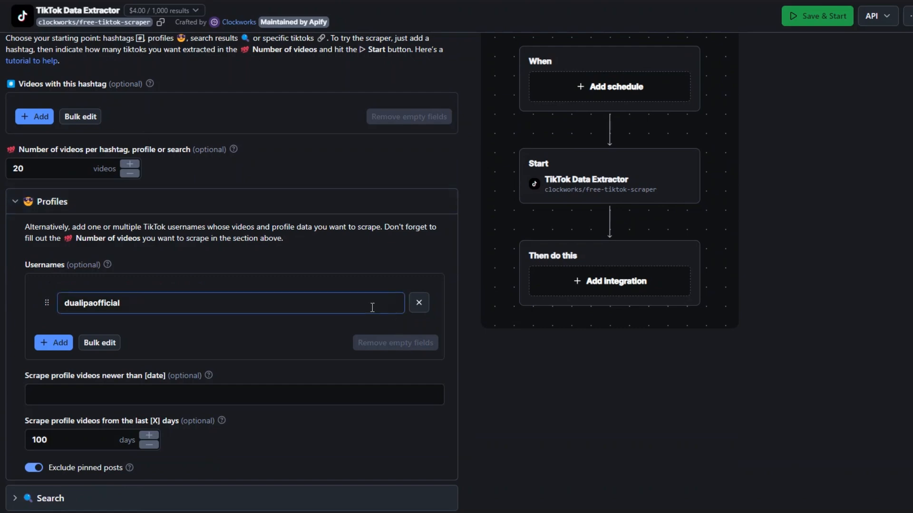
pyautogui.click(418, 302)
pyautogui.scroll(-2, 326, 264)
pyautogui.click(20, 90)
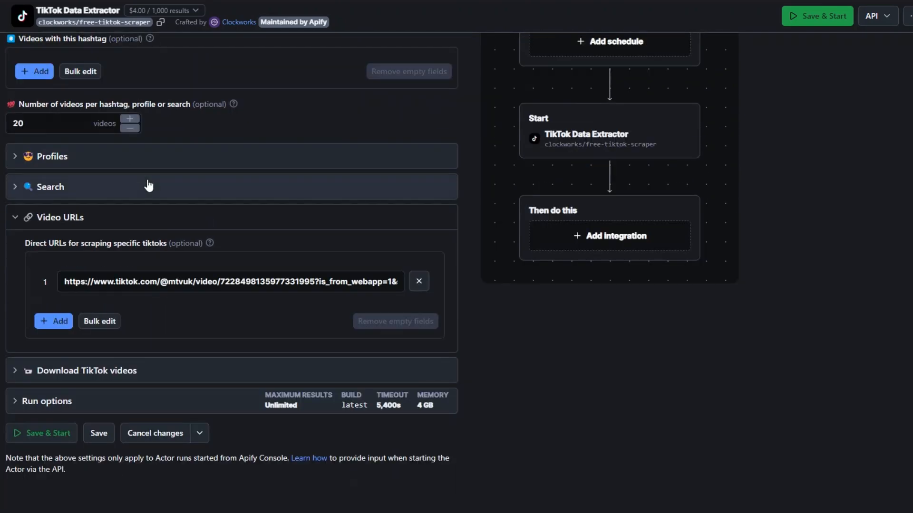
# - Remove the "Taylor Swift" query from the Search settings, and save and start the run
pyautogui.click(19, 192)
pyautogui.scroll(-1, 50, 184)
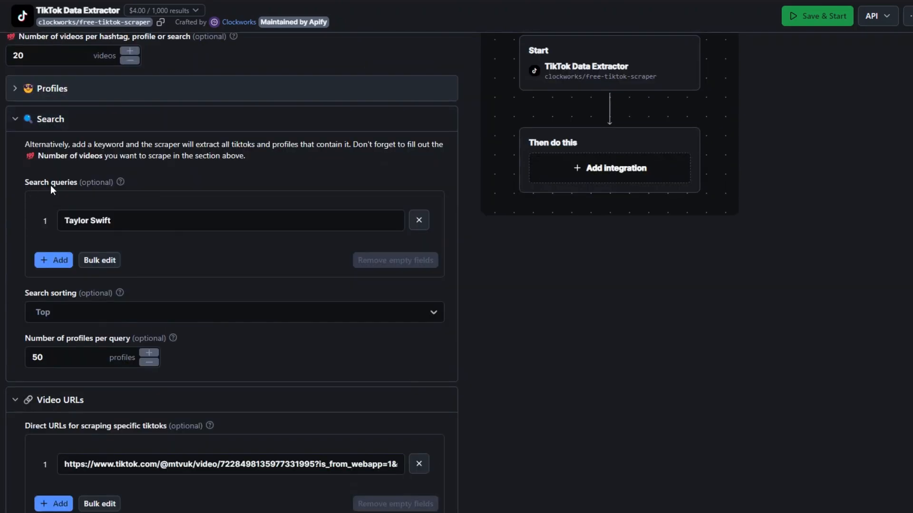
pyautogui.click(418, 220)
pyautogui.scroll(-3, 186, 208)
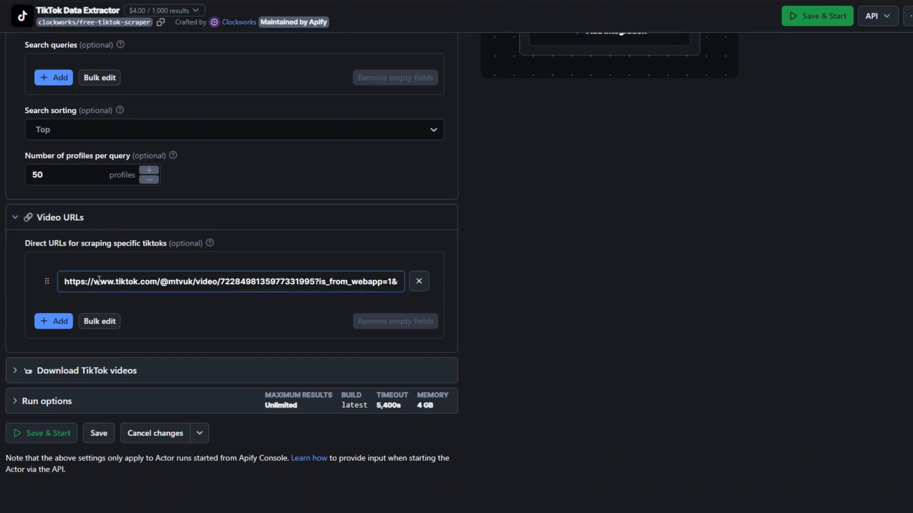
pyautogui.click(36, 434)
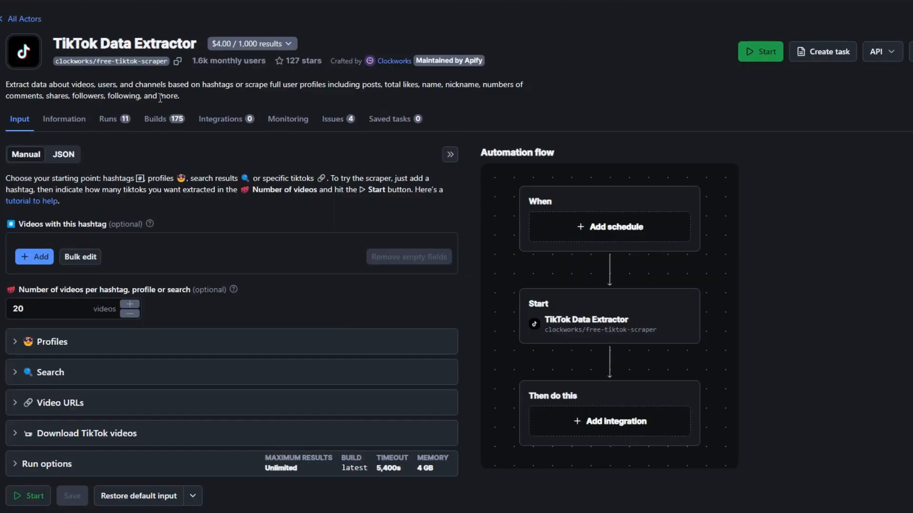
# - Return to the Actor's input and expand the Profiles, Search and Video URLs settings to check for leftover entries
pyautogui.scroll(-2, 160, 98)
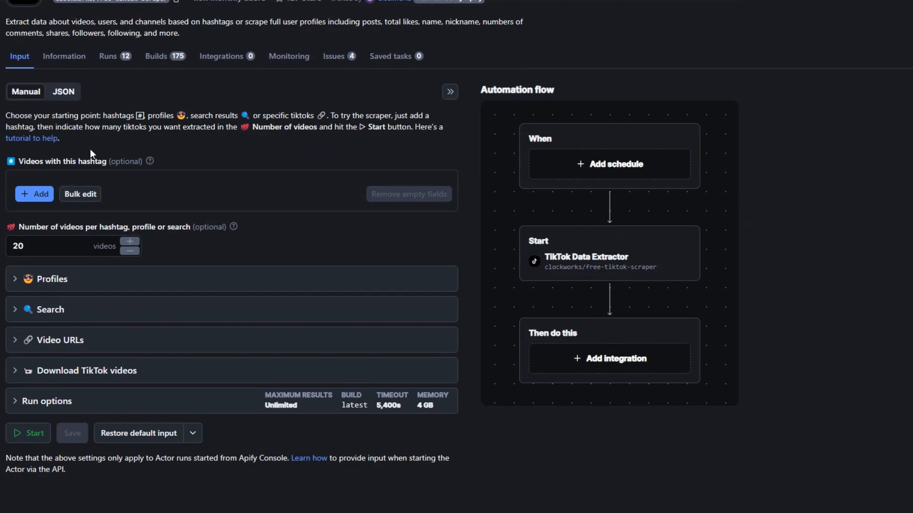
pyautogui.click(147, 279)
pyautogui.scroll(-4, 147, 264)
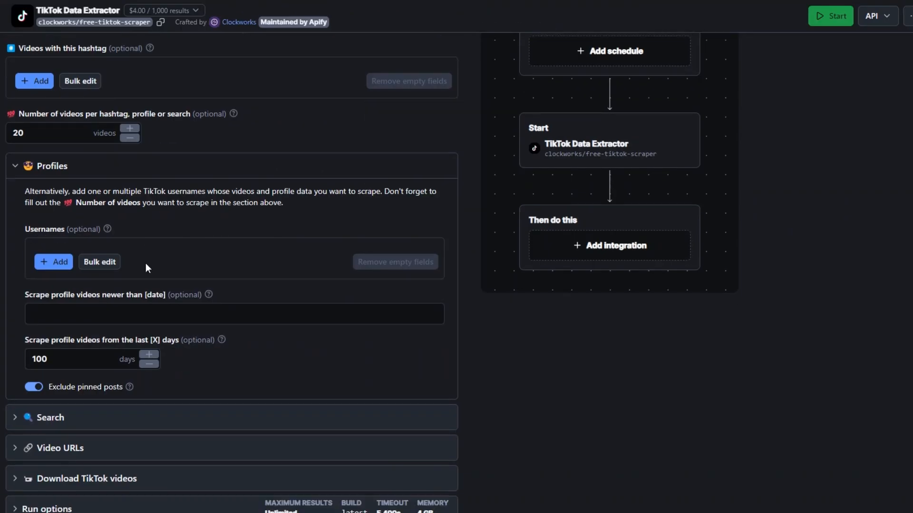
pyautogui.scroll(-2, 145, 264)
pyautogui.click(13, 314)
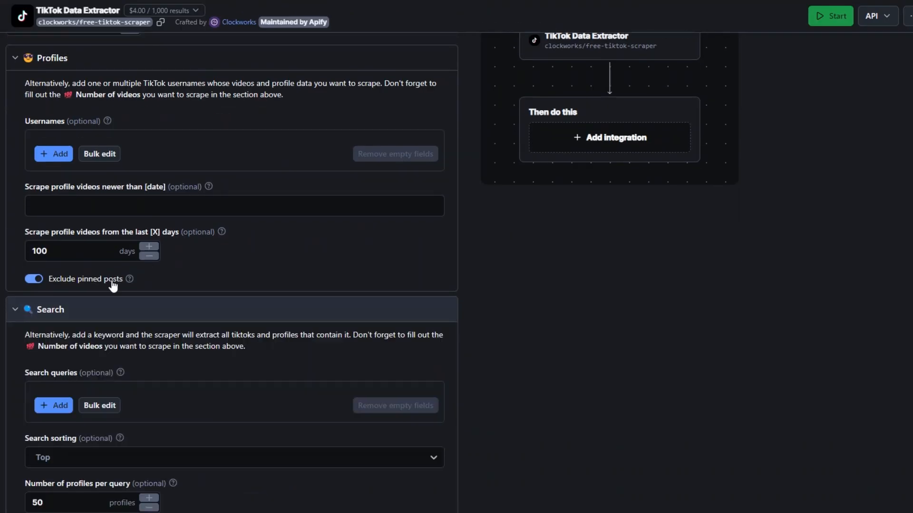
pyautogui.scroll(-4, 140, 272)
pyautogui.scroll(-2, 107, 316)
pyautogui.click(102, 340)
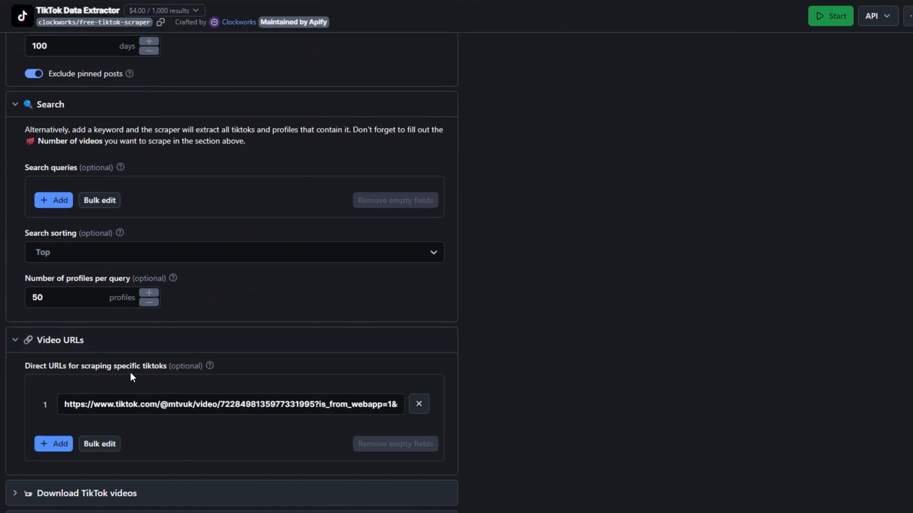
# - Add "music" as the hashtag whose videos are scraped
pyautogui.scroll(15, 314, 318)
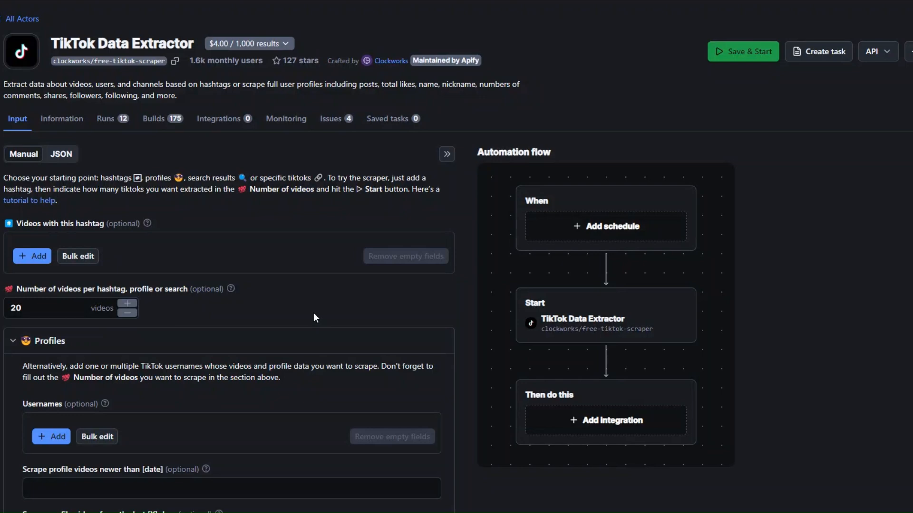
pyautogui.click(44, 257)
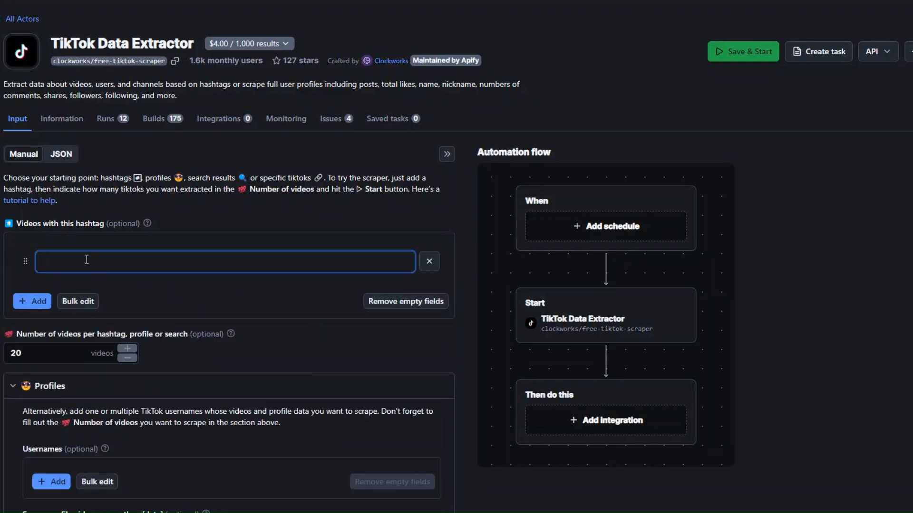
pyautogui.write('music')
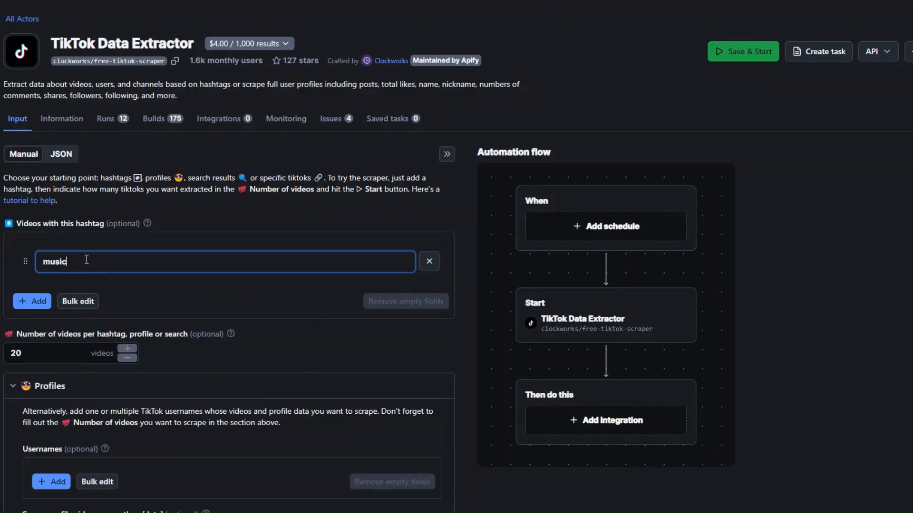
pyautogui.click(237, 225)
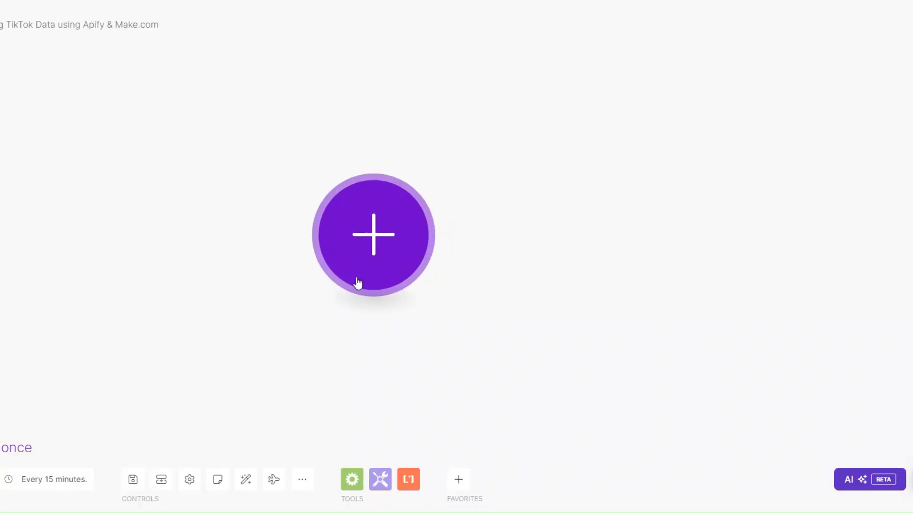
# - Switch to the Make.com scenario and add Apify's Run an Actor as its first module
pyautogui.click(393, 256)
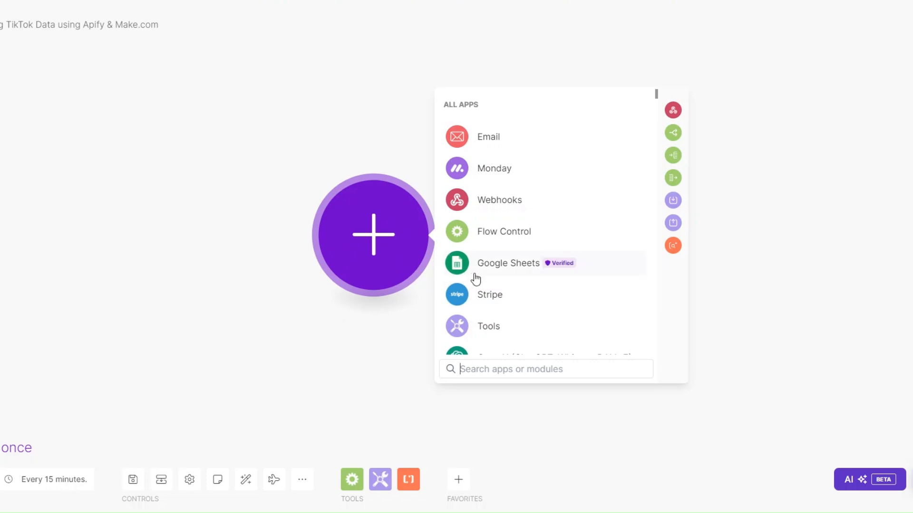
pyautogui.write('api')
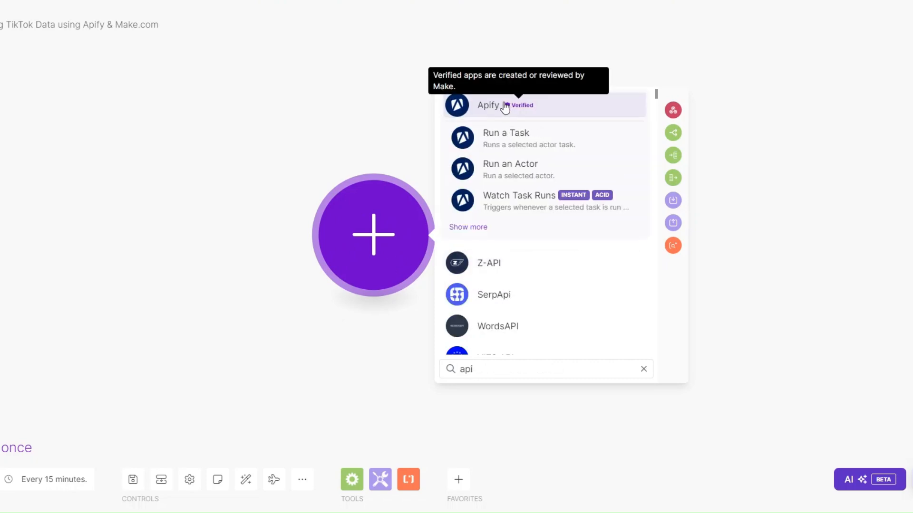
pyautogui.click(505, 108)
pyautogui.click(515, 286)
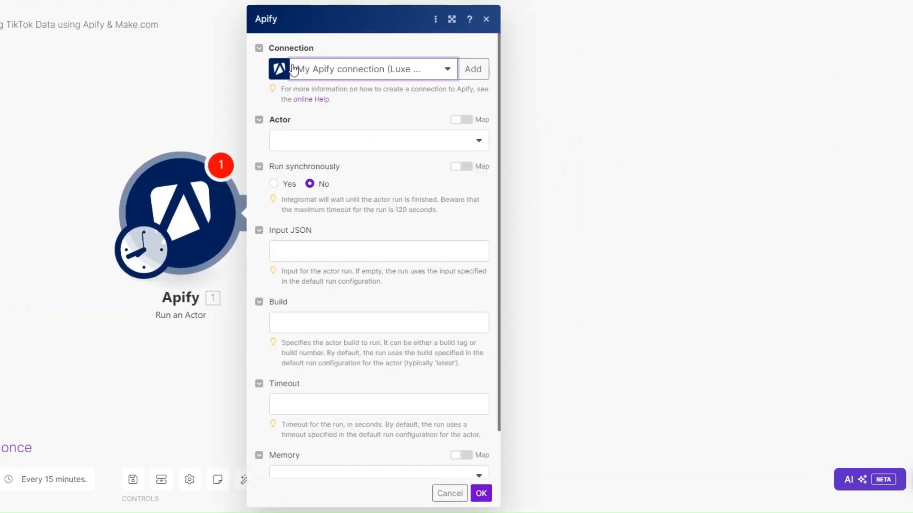
# - Start a new Apify connection in the module, and copy the personal API token from the Apify account's API & Integrations settings
pyautogui.click(475, 71)
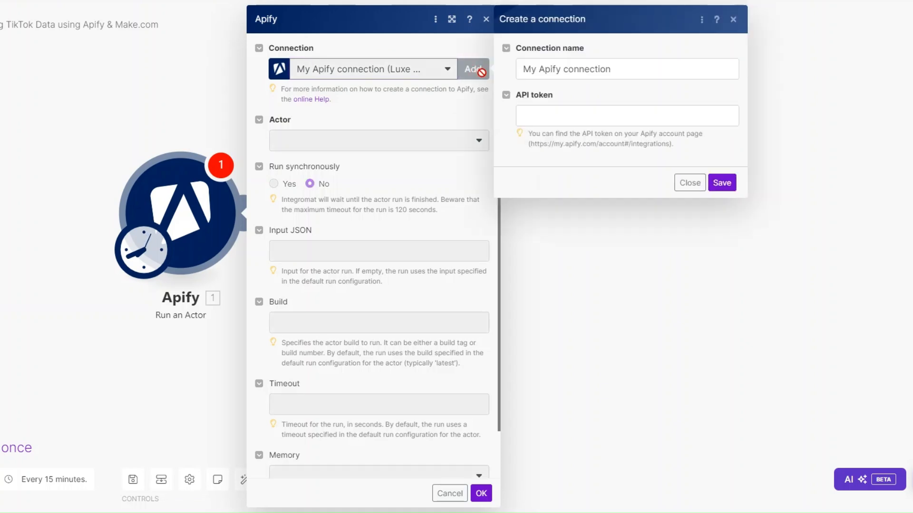
pyautogui.click(561, 115)
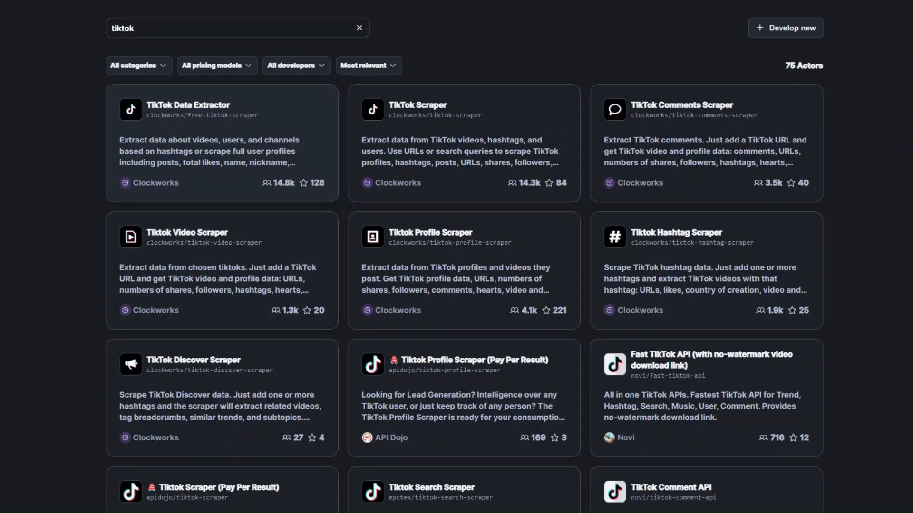
pyautogui.click(49, 212)
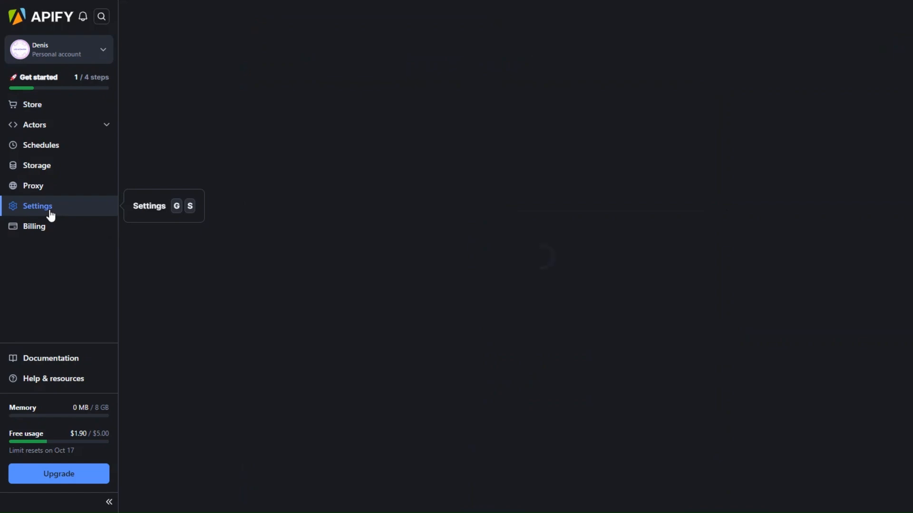
pyautogui.click(204, 60)
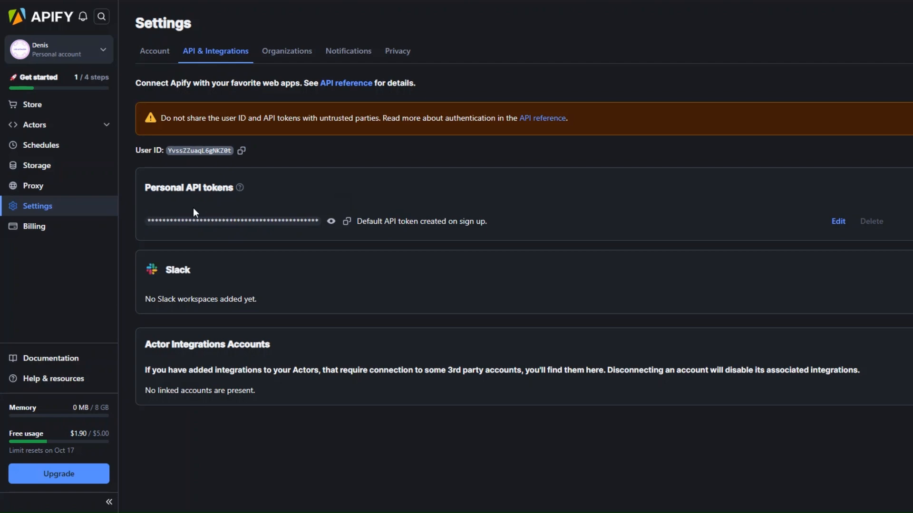
pyautogui.click(347, 222)
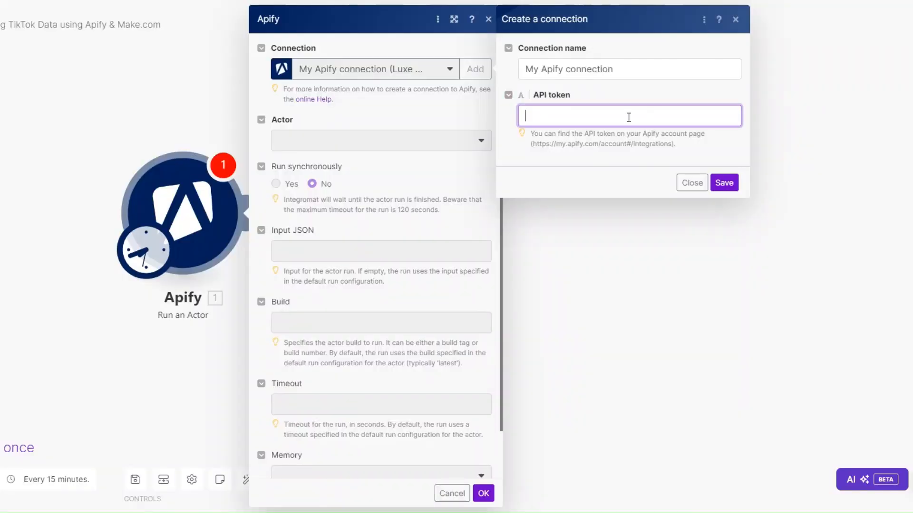
# - Paste the API token into the new connection's API token field in Make.com, and close the form without saving it
pyautogui.hotkey('ctrl', 'v')
pyautogui.click(556, 166)
pyautogui.click(689, 196)
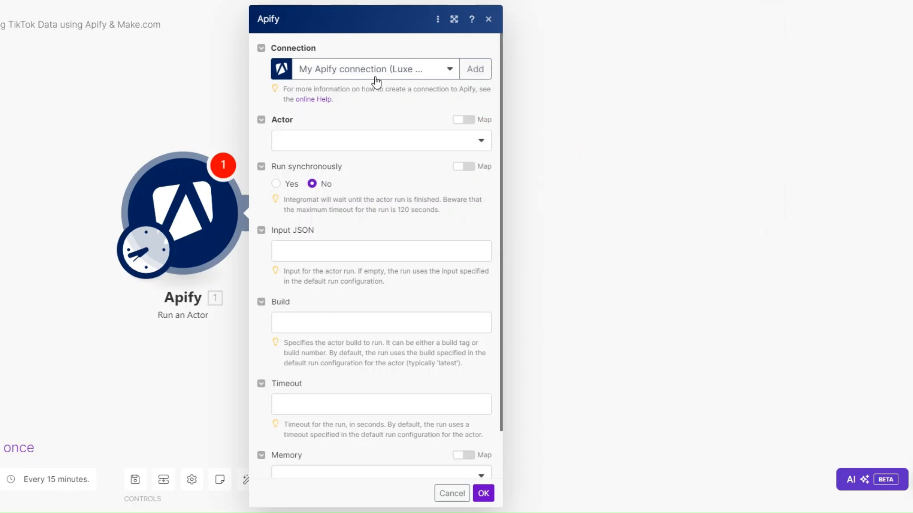
# - Choose clockworks/free-tiktok-scraper as the module's Actor and set it to run synchronously
pyautogui.click(354, 149)
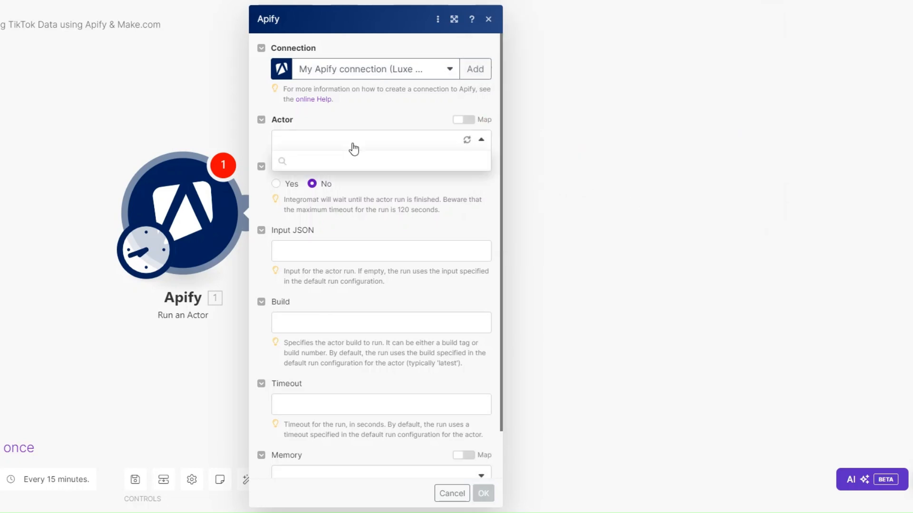
pyautogui.click(351, 202)
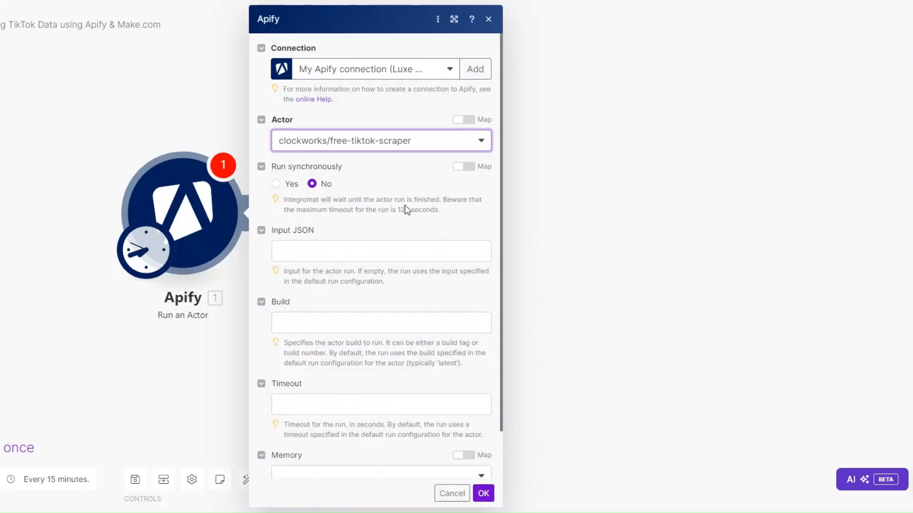
pyautogui.click(288, 187)
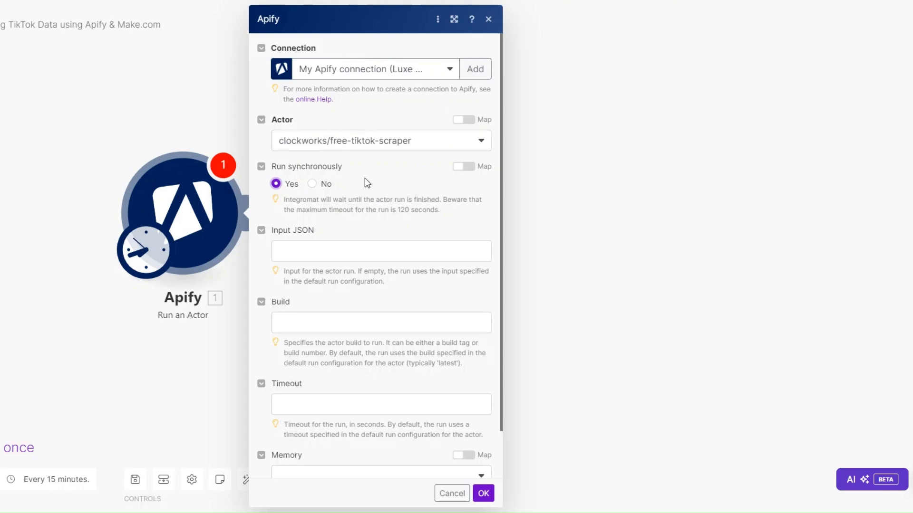
# - Switch to the TikTok Data Extractor in Apify, show its input as JSON and copy the whole code
pyautogui.scroll(-1, 364, 181)
pyautogui.click(342, 196)
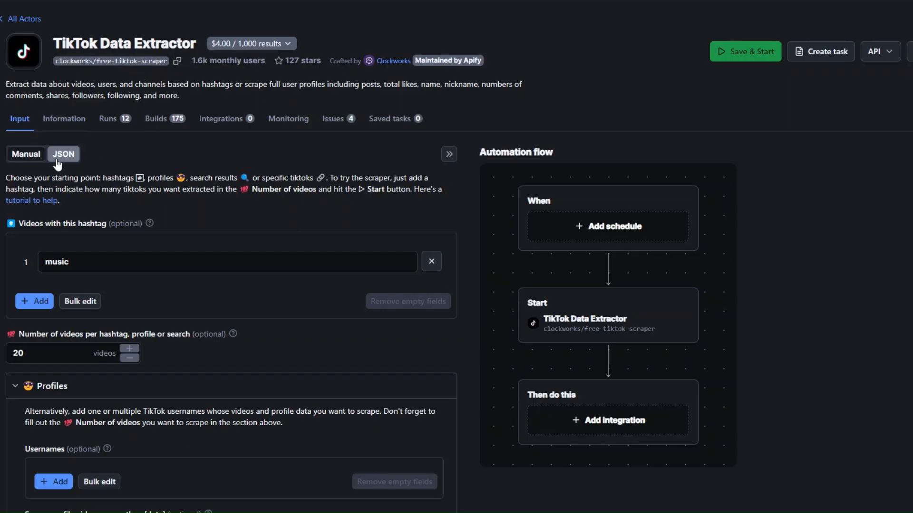
pyautogui.click(60, 154)
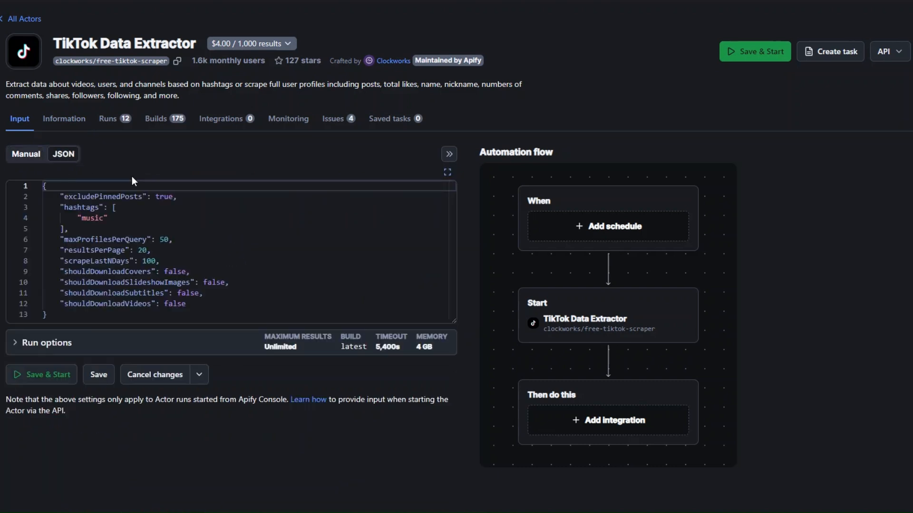
pyautogui.moveTo(44, 186); pyautogui.dragTo(78, 314)
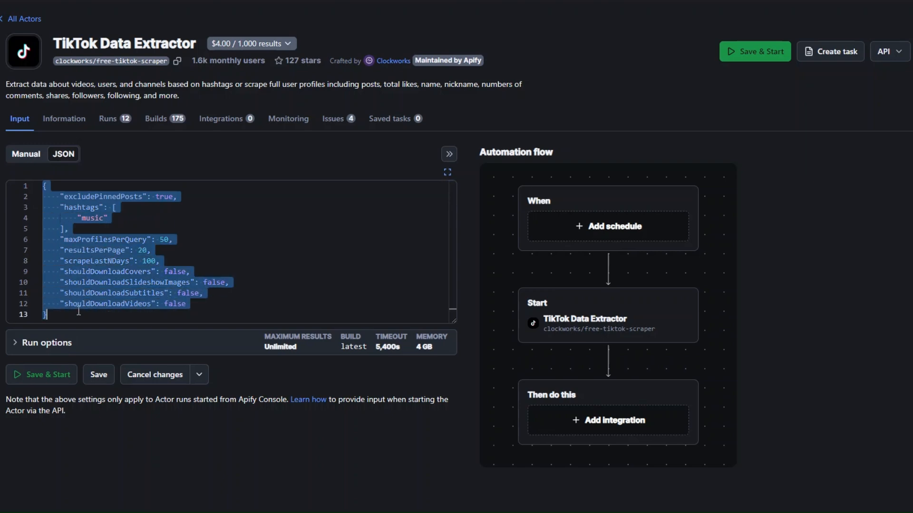
pyautogui.rightClick(79, 292)
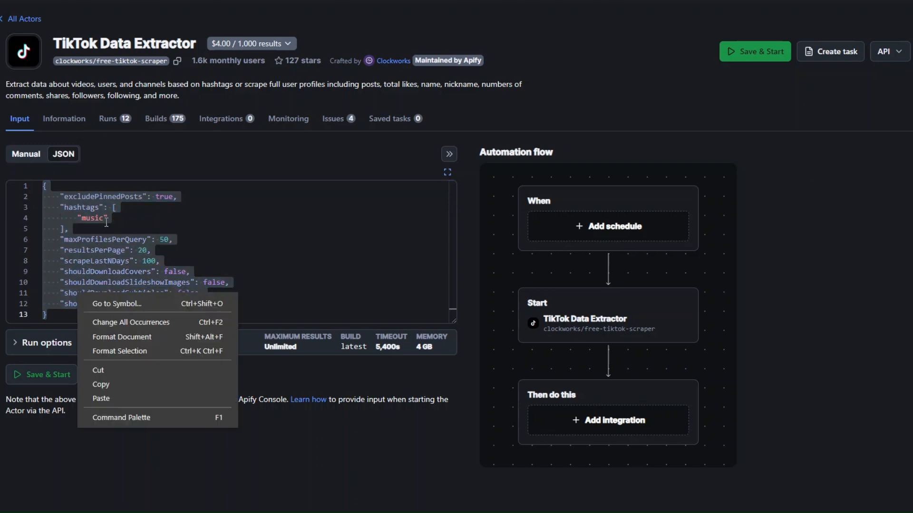
pyautogui.click(108, 384)
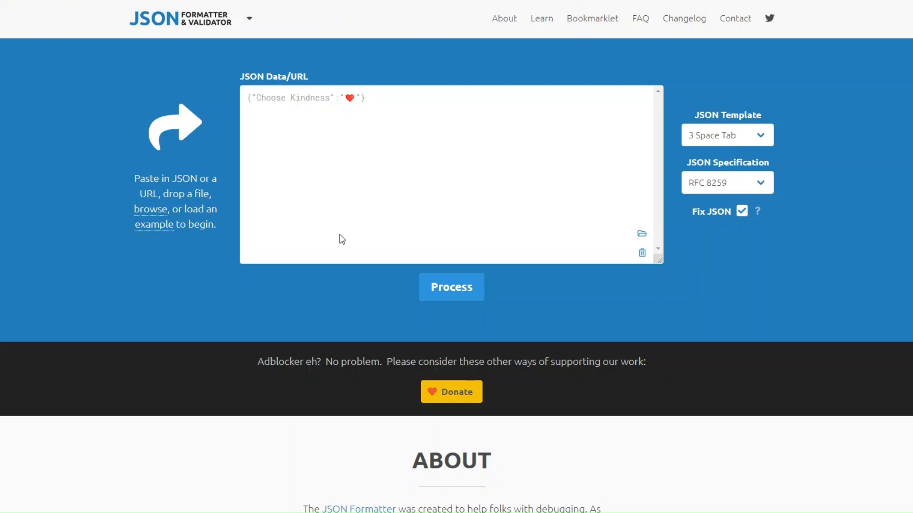
# - Paste the JSON into the JSON Formatter & Validator site, process it and copy the formatted result
pyautogui.hotkey('ctrl', 'v')
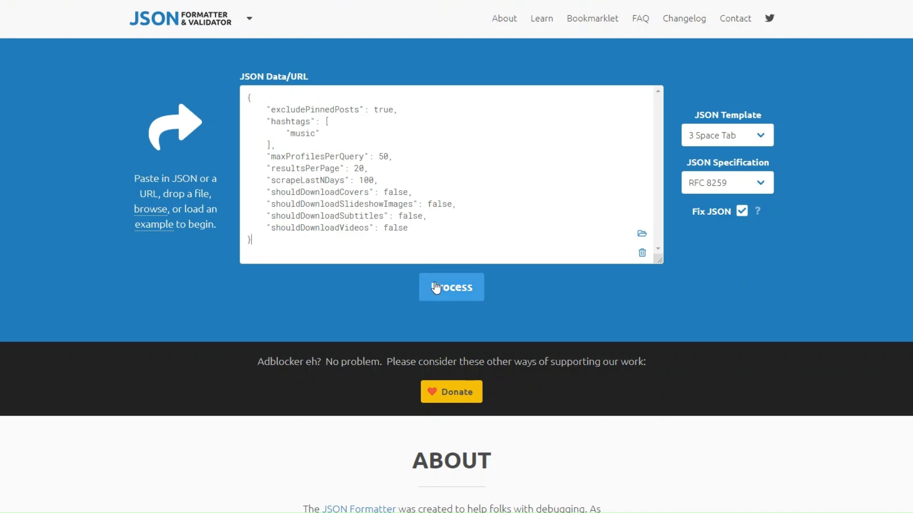
pyautogui.click(451, 286)
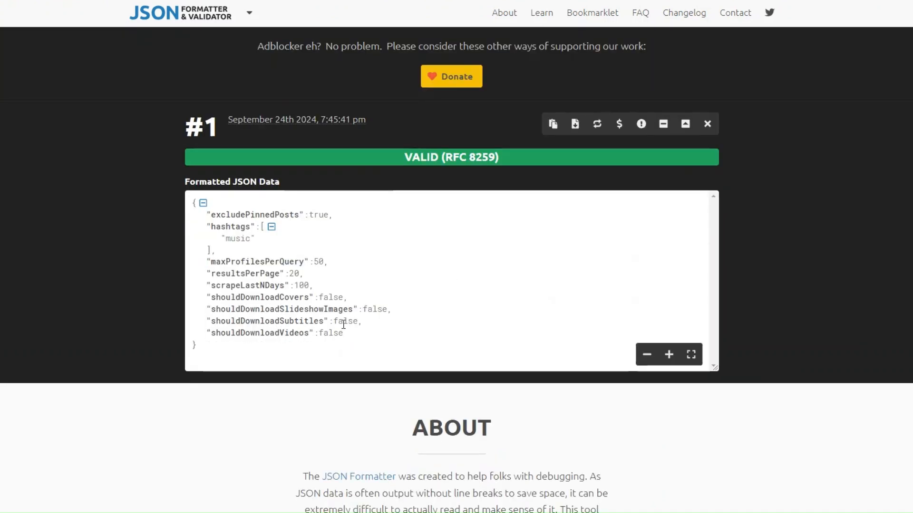
pyautogui.click(552, 125)
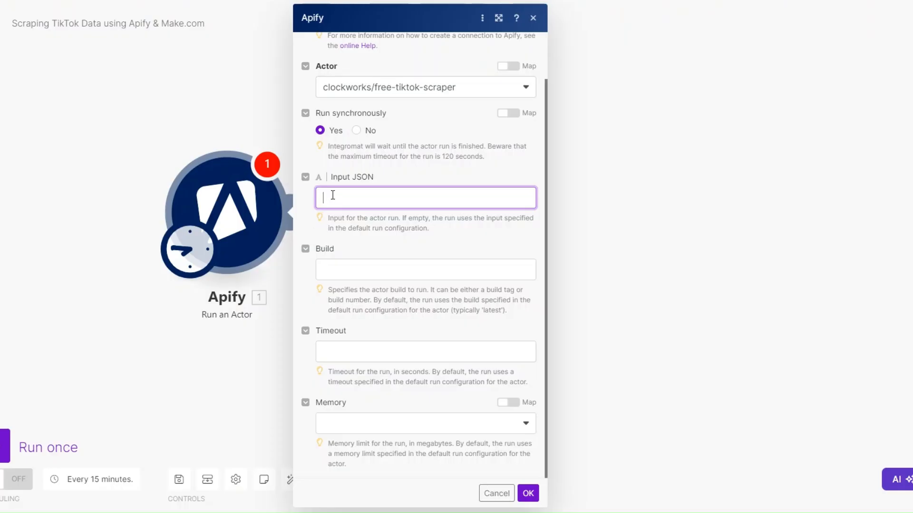
# - Paste the formatted code as the Input JSON of the Run an Actor module in Make.com, and confirm the module settings
pyautogui.hotkey('ctrl', 'v')
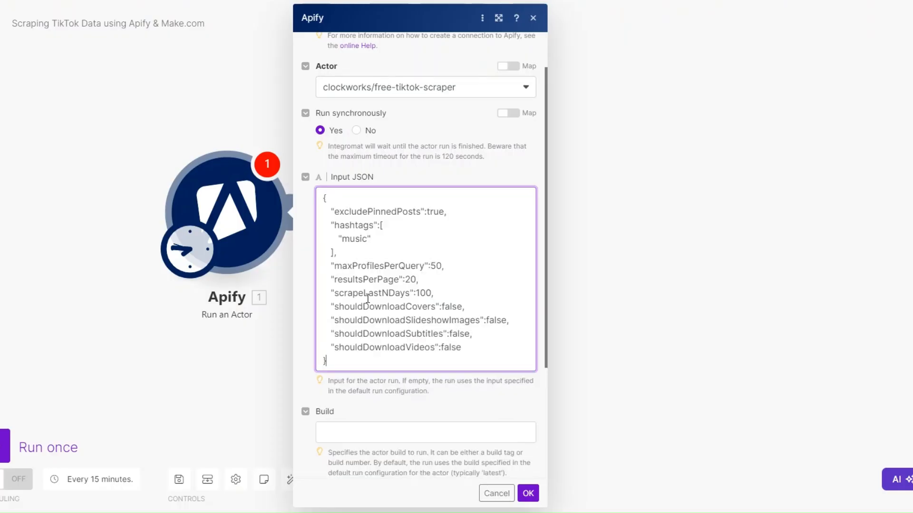
pyautogui.scroll(-4, 413, 252)
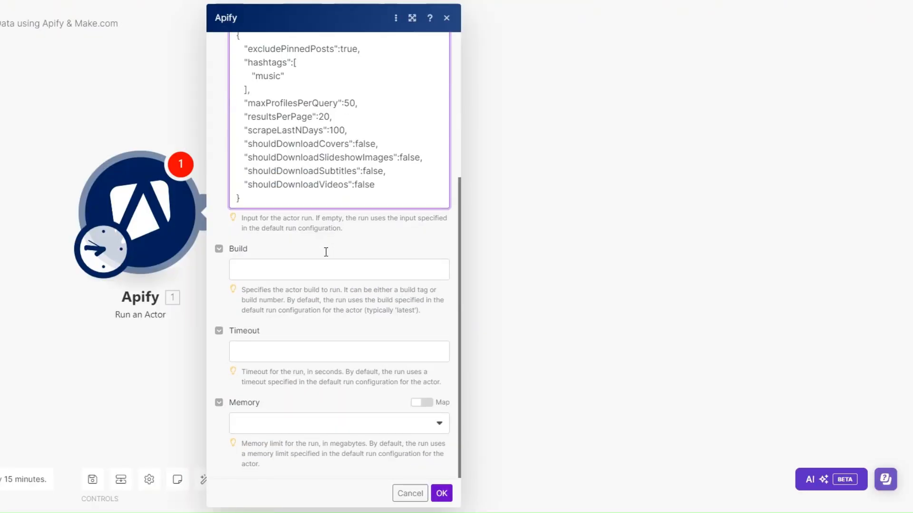
pyautogui.click(442, 493)
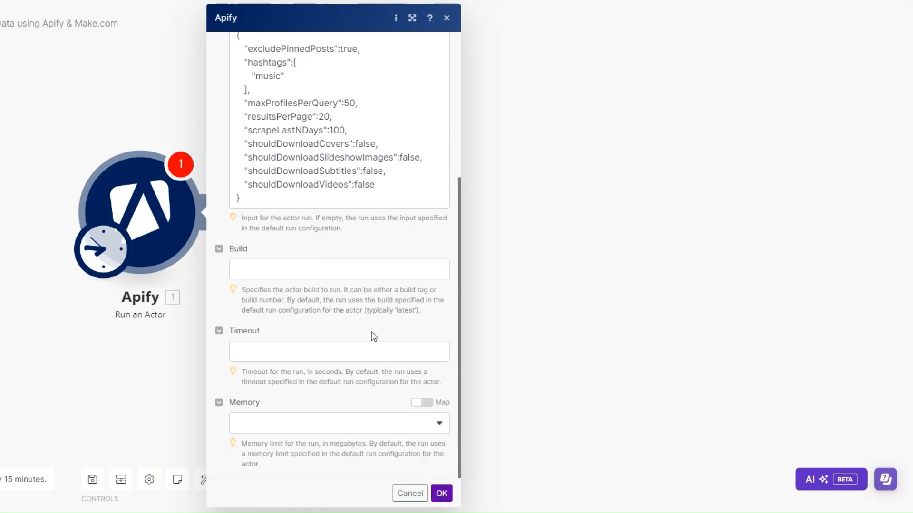
# - Add Apify's Get Dataset Items as the second module of the scenario
pyautogui.click(251, 222)
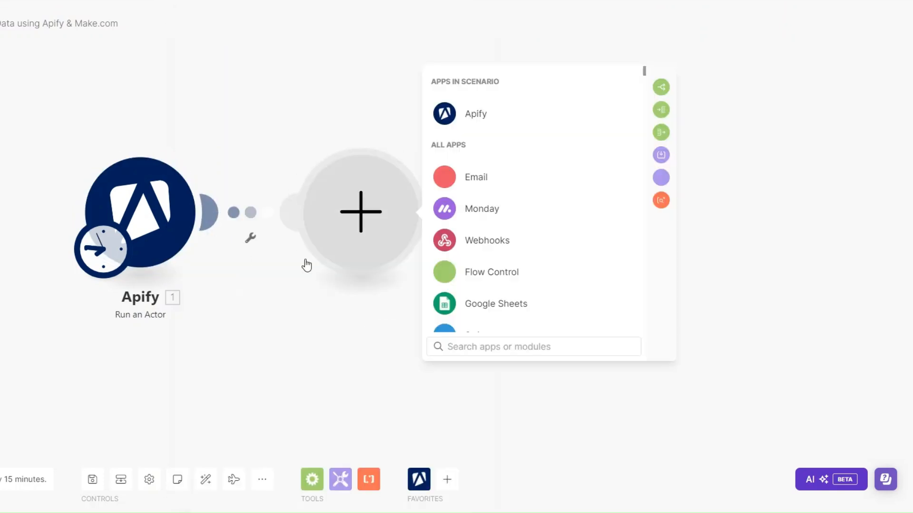
pyautogui.click(474, 119)
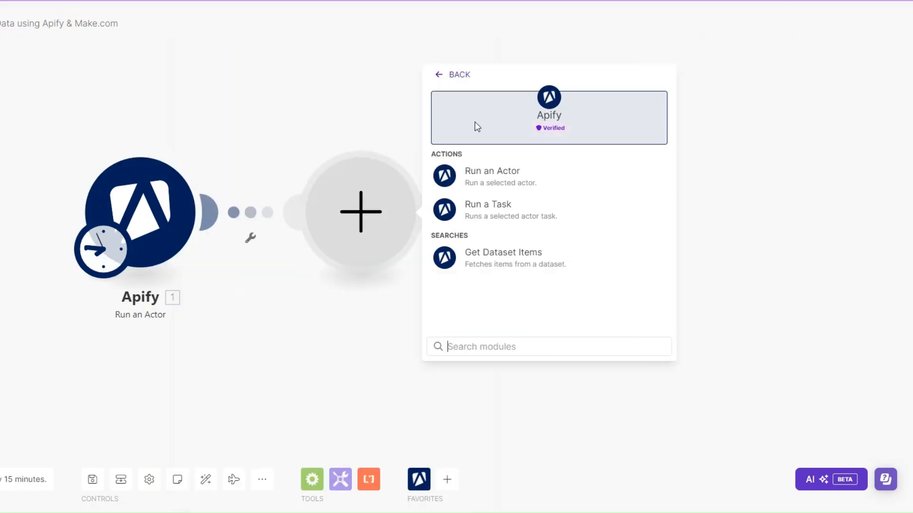
pyautogui.click(527, 261)
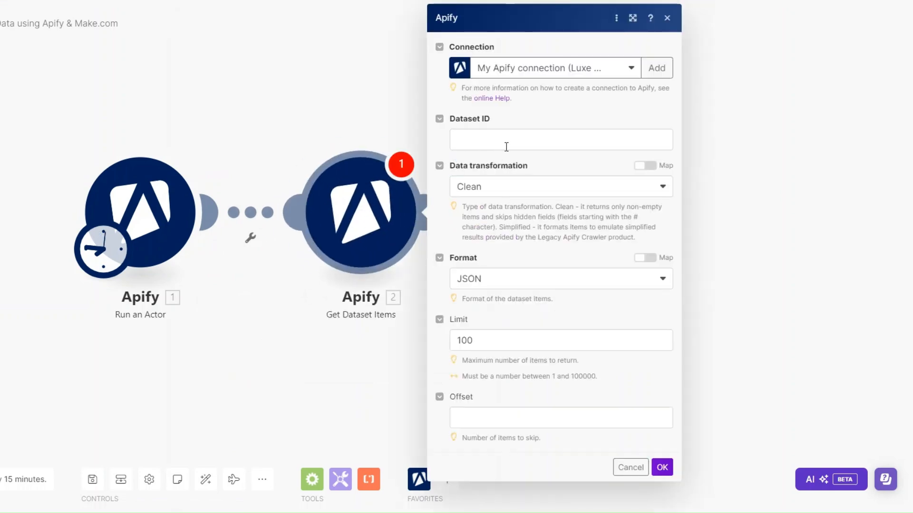
# - Map the Dataset ID to the first module's defaultDatasetId, set the limit to 50 and confirm the module settings
pyautogui.click(502, 144)
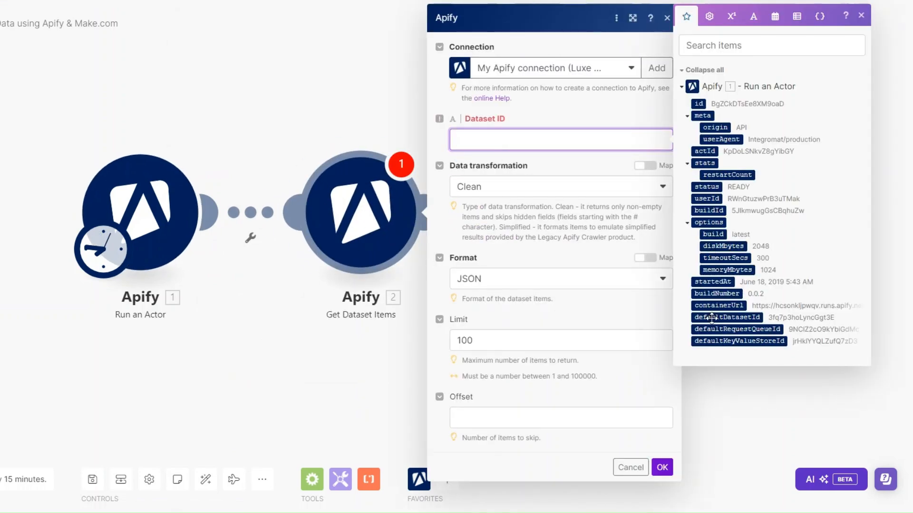
pyautogui.click(727, 317)
pyautogui.click(502, 337)
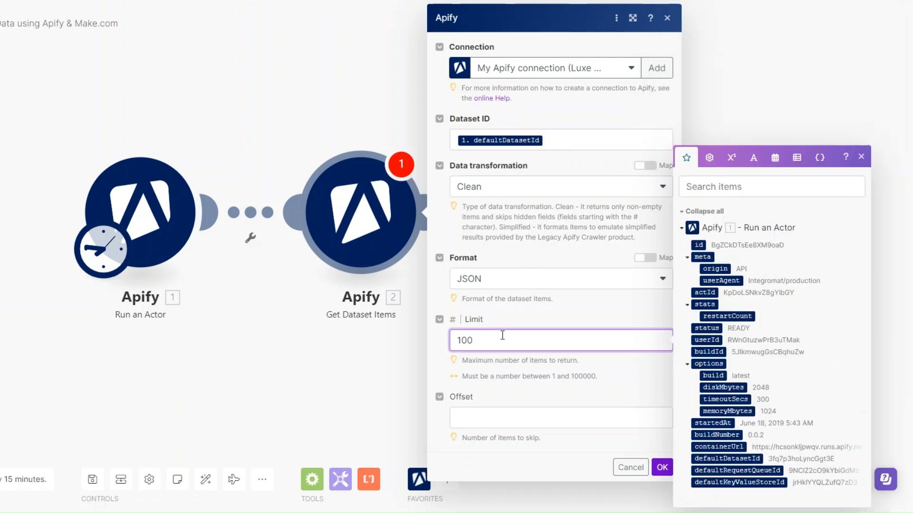
pyautogui.press('BackSpace')
pyautogui.press('BackSpace')
pyautogui.write('50')
pyautogui.click(662, 467)
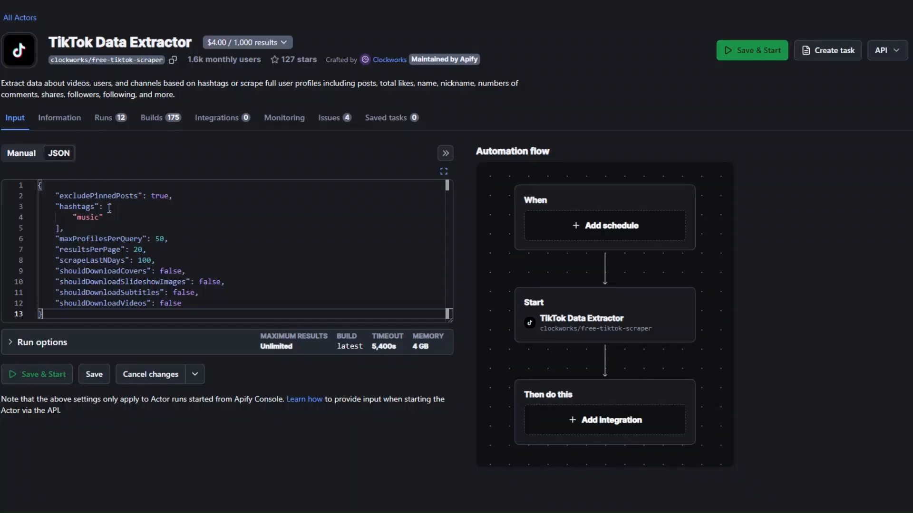
# - Switch to the TikTok Data Extractor in Apify, check the "music" hashtag in its JSON, and open the newest entry among its runs
pyautogui.doubleClick(98, 220)
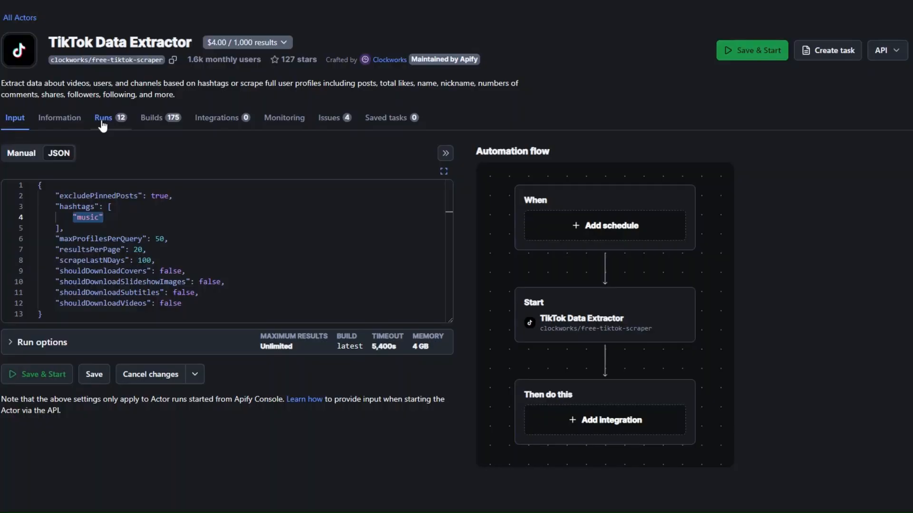
pyautogui.click(102, 125)
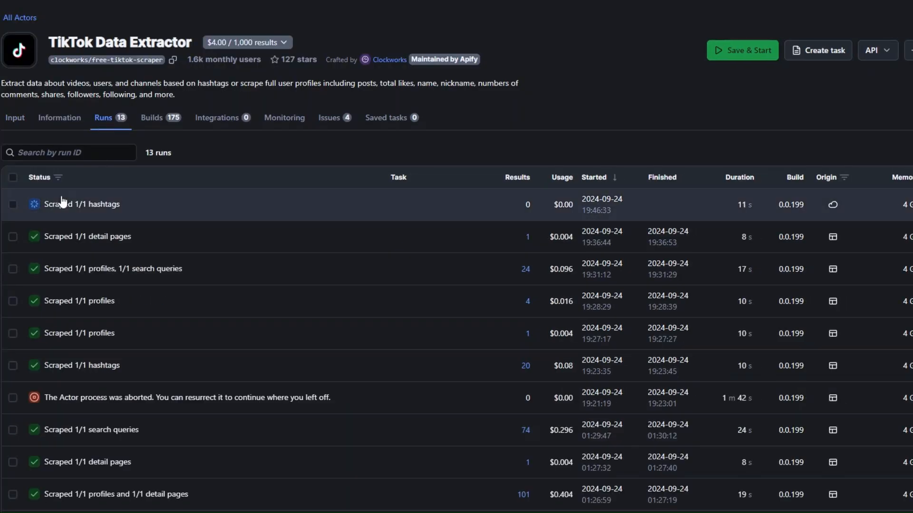
pyautogui.click(64, 204)
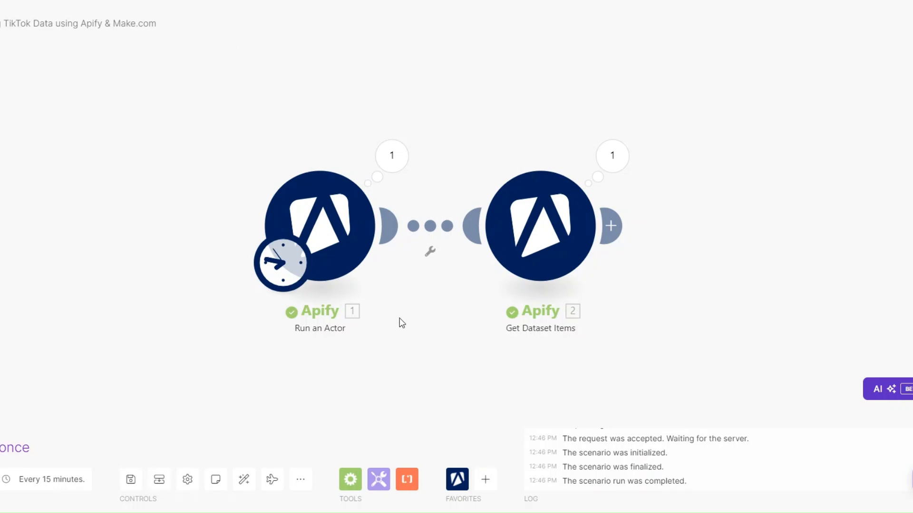
# - Return to the Make.com scenario and examine the output bundles of the Get Dataset Items module, including their input value
pyautogui.moveTo(401, 322); pyautogui.dragTo(285, 315)
pyautogui.click(276, 167)
pyautogui.doubleClick(392, 227)
pyautogui.click(271, 369)
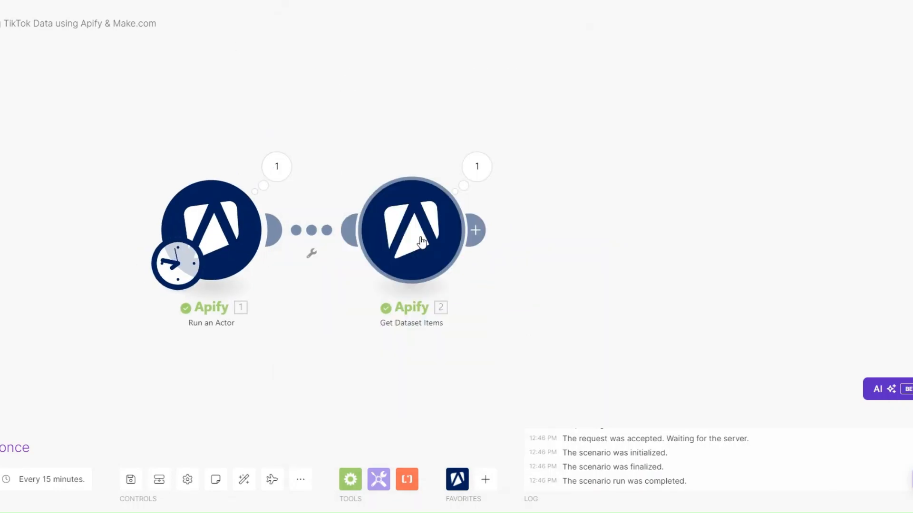
pyautogui.click(492, 183)
pyautogui.moveTo(301, 389); pyautogui.dragTo(265, 366)
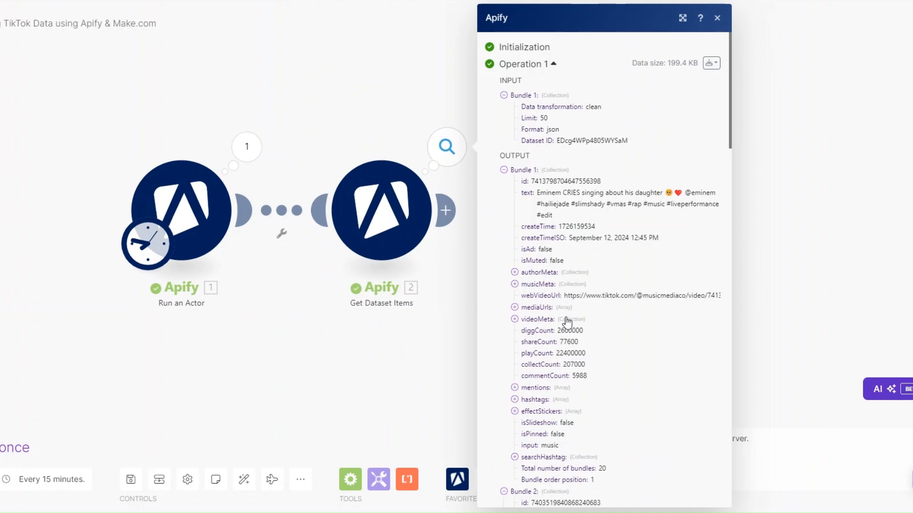
pyautogui.scroll(-8, 567, 323)
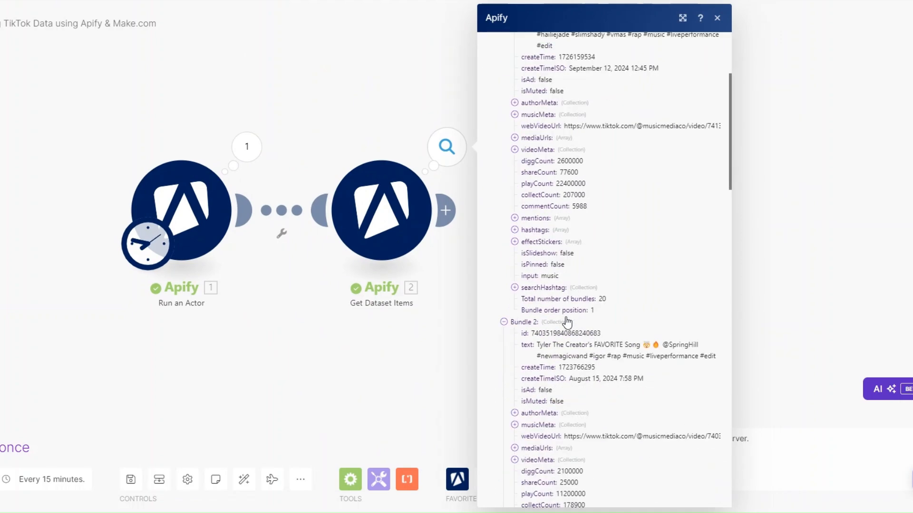
pyautogui.scroll(3, 567, 323)
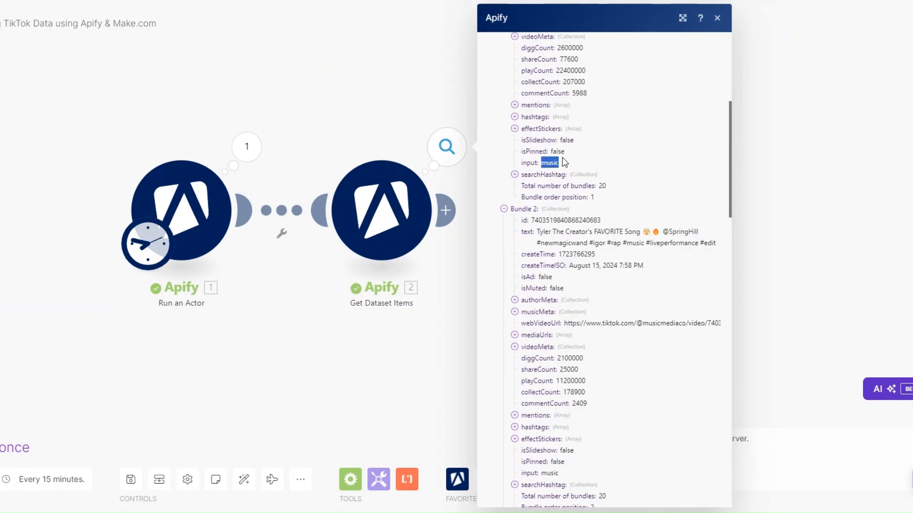
pyautogui.scroll(-20, 642, 241)
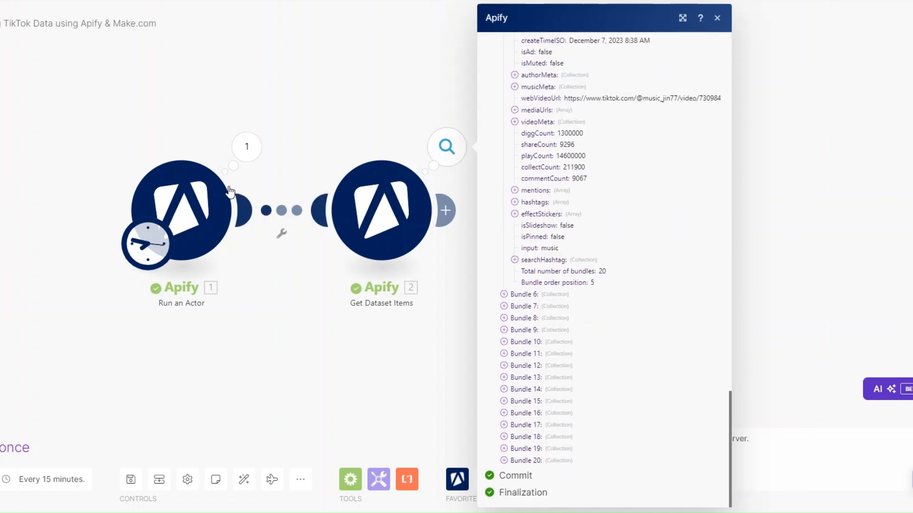
# - Open the Run an Actor module's settings and check the resultsPerPage value in its Input JSON
pyautogui.click(188, 189)
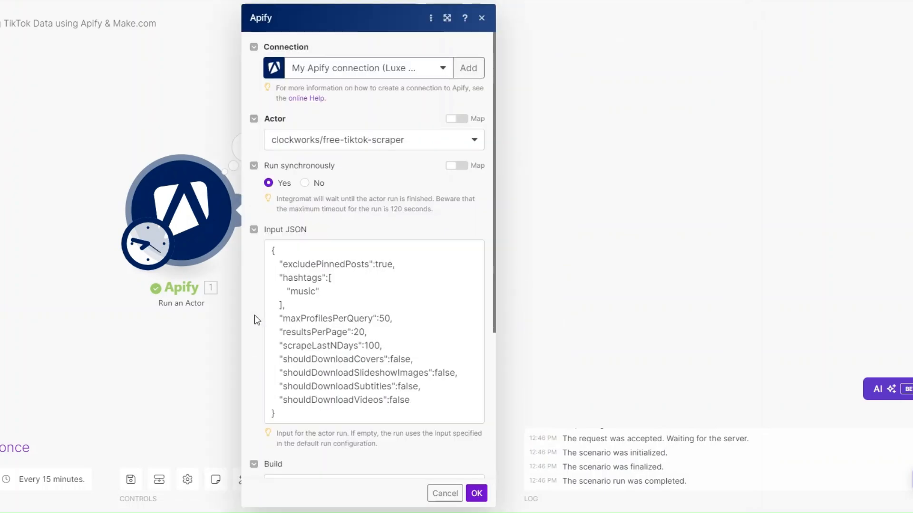
pyautogui.doubleClick(359, 332)
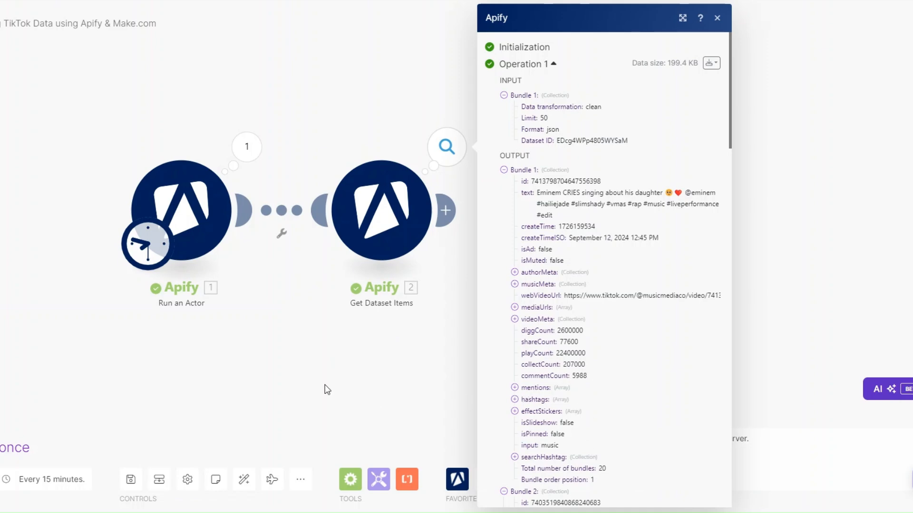
# - Switch to the Scraping Sheet in Google Sheets and review its column headers from Username through Video URL
pyautogui.click(324, 388)
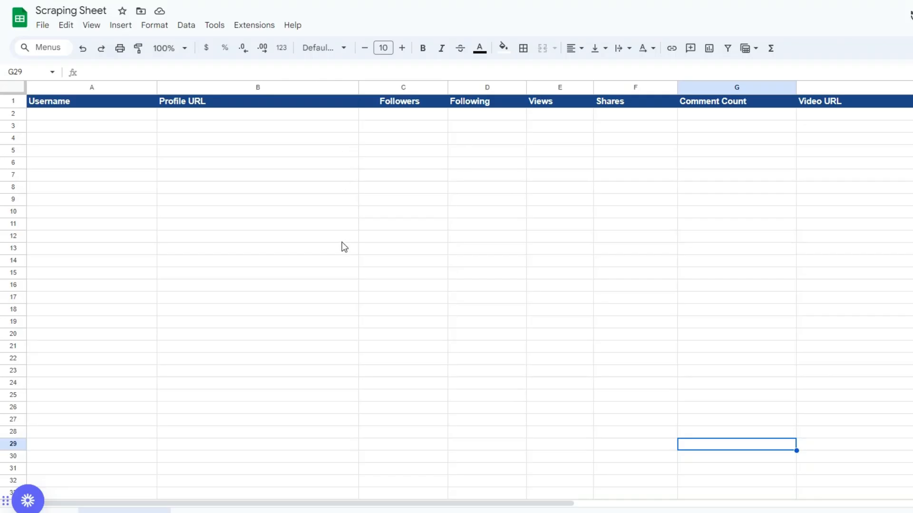
pyautogui.click(343, 313)
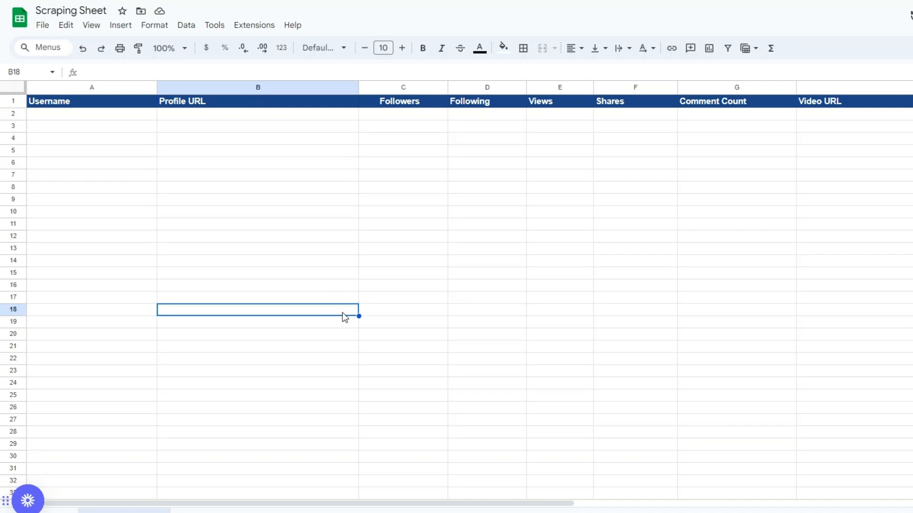
pyautogui.click(83, 162)
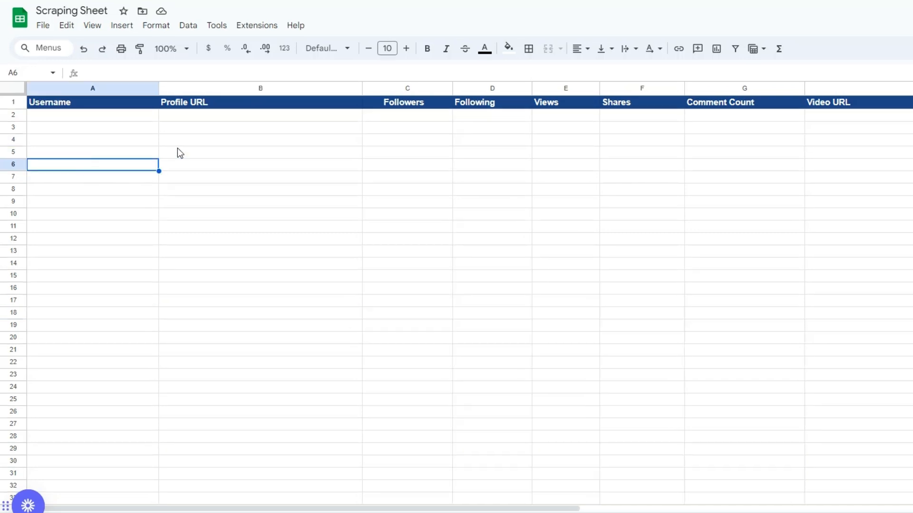
pyautogui.click(410, 154)
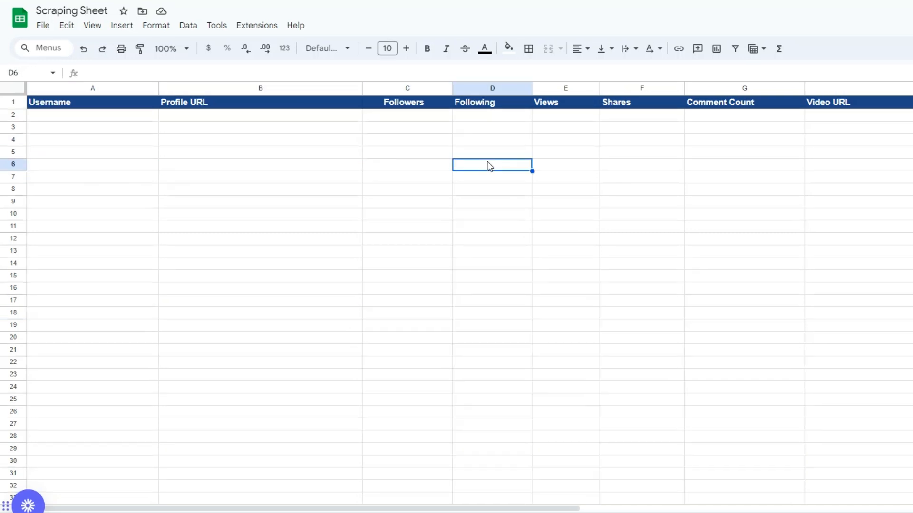
pyautogui.click(596, 140)
pyautogui.click(627, 144)
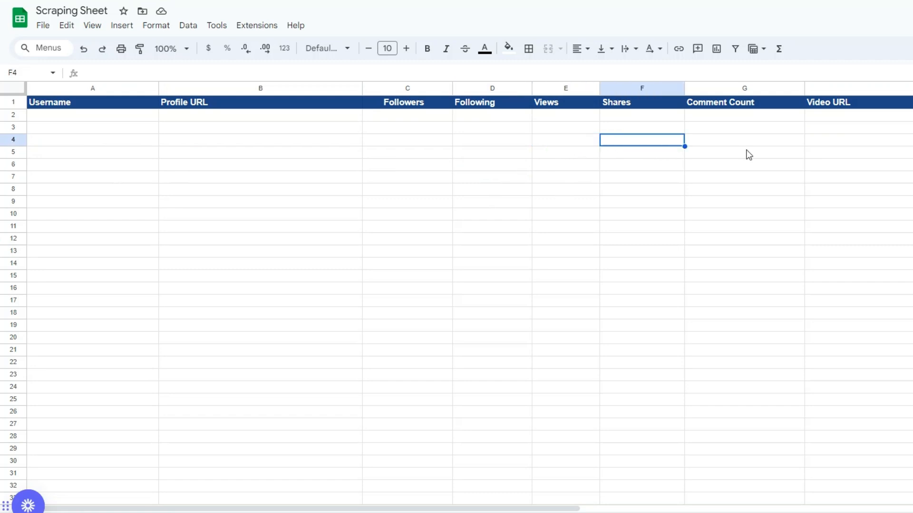
pyautogui.click(749, 154)
pyautogui.click(869, 160)
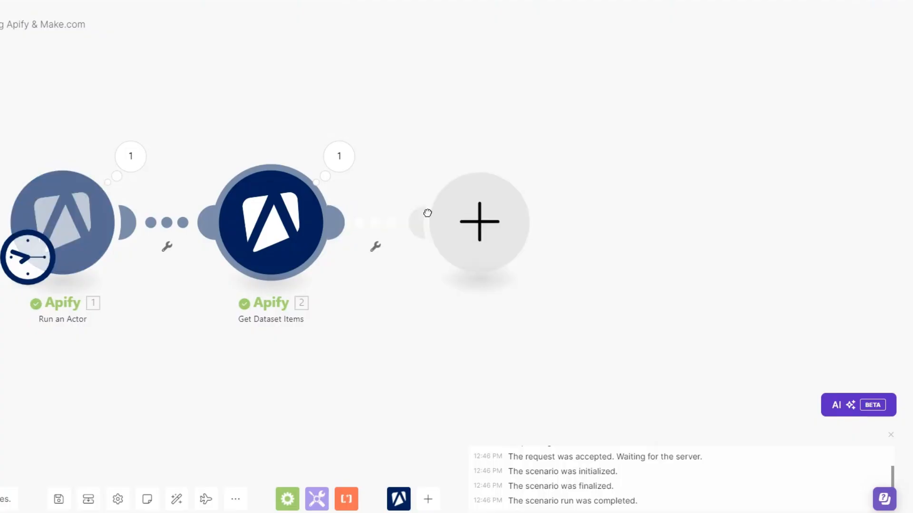
# - Return to the Make.com scenario and add a Google Sheets Add a Row module after Get Dataset Items
pyautogui.click(489, 232)
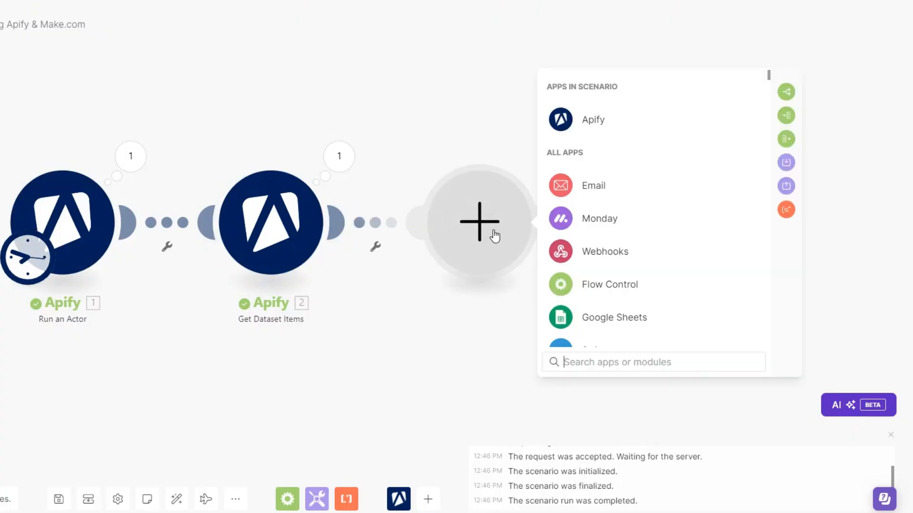
pyautogui.click(592, 321)
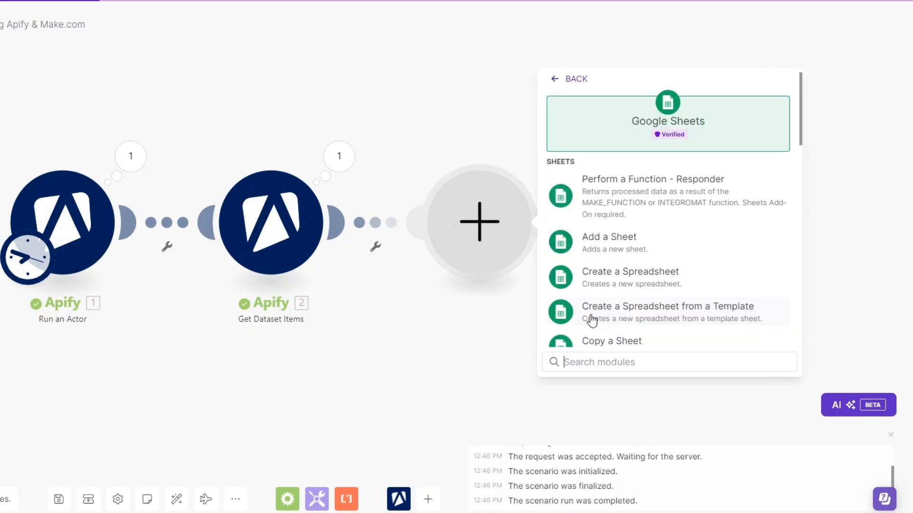
pyautogui.scroll(-7, 592, 316)
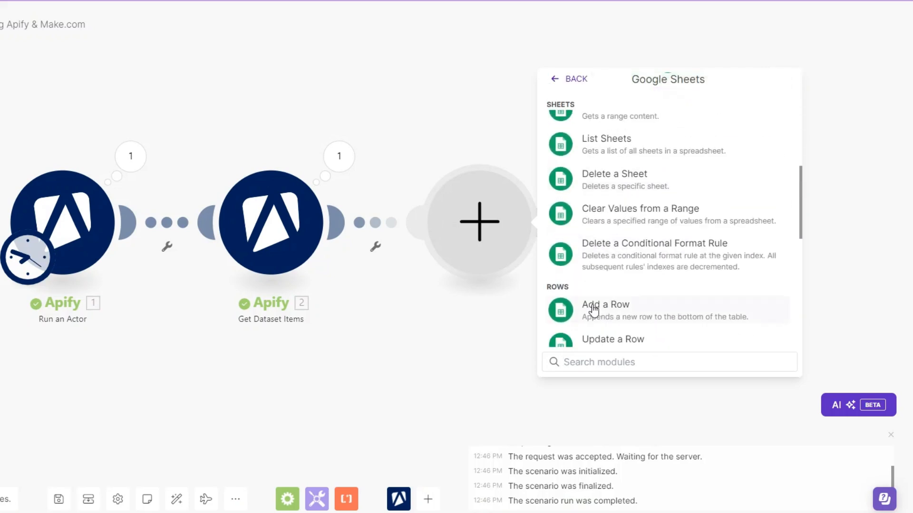
pyautogui.click(593, 310)
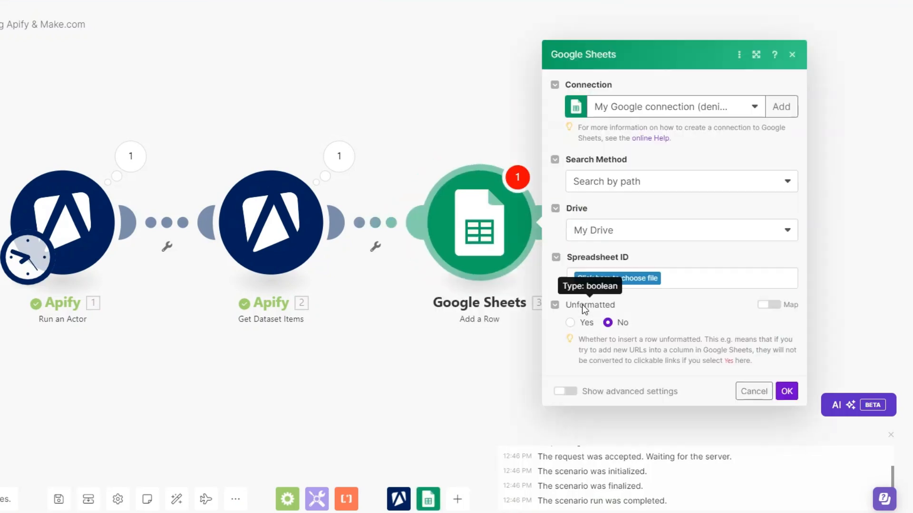
# - Choose the Scraping Sheet spreadsheet and its Tiktok Hashtags sheet as the destination of the new rows
pyautogui.click(573, 282)
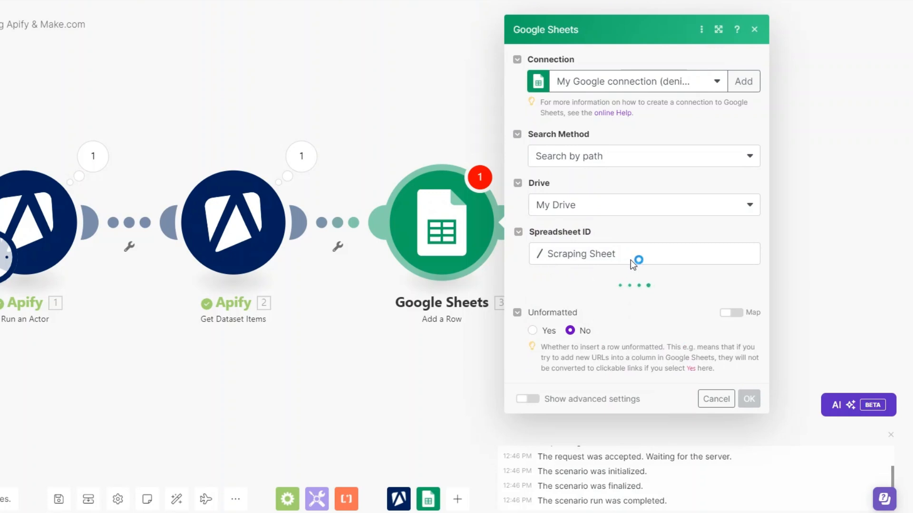
pyautogui.click(566, 310)
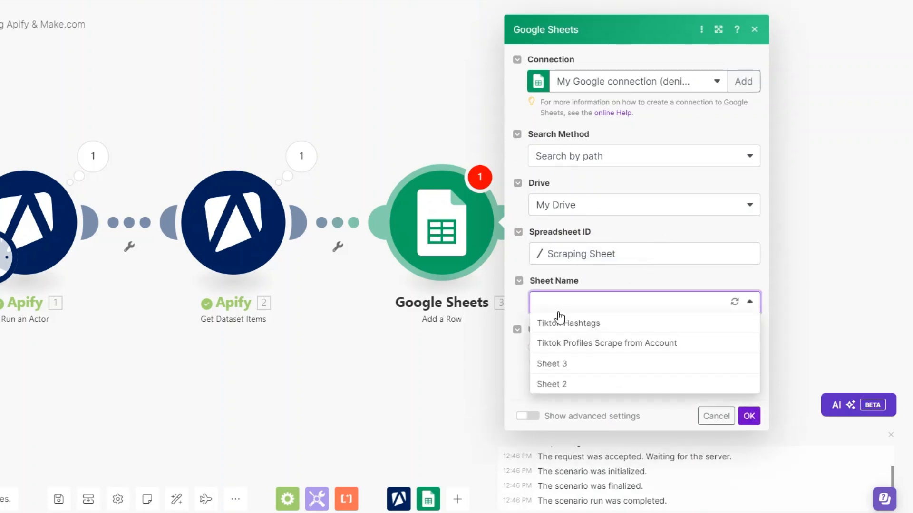
pyautogui.click(561, 322)
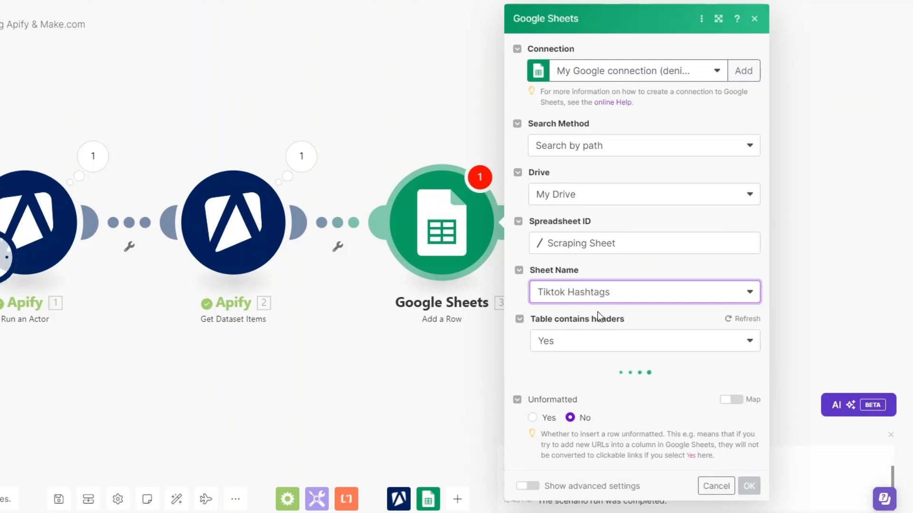
# - Map Username, Profile URL, Followers and Following to authorMeta's name, profileUrl, fans and following from Get Dataset Items
pyautogui.scroll(-5, 625, 298)
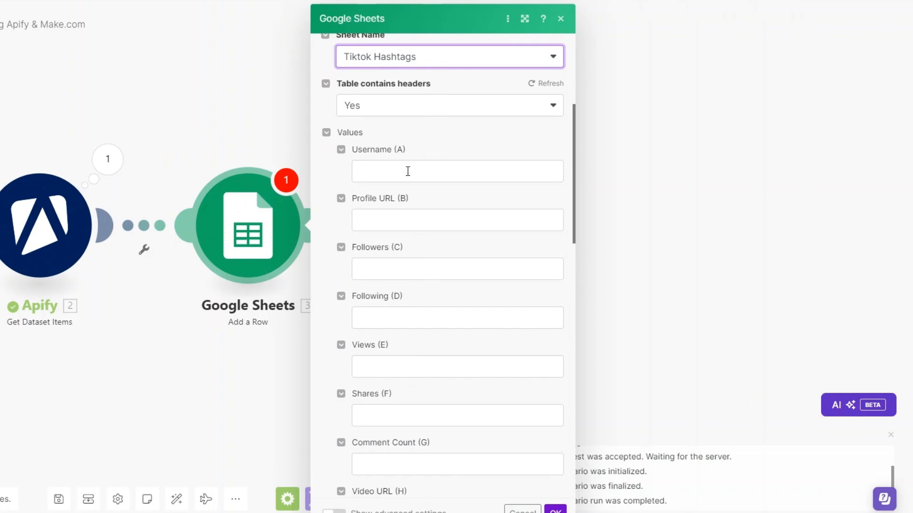
pyautogui.click(407, 172)
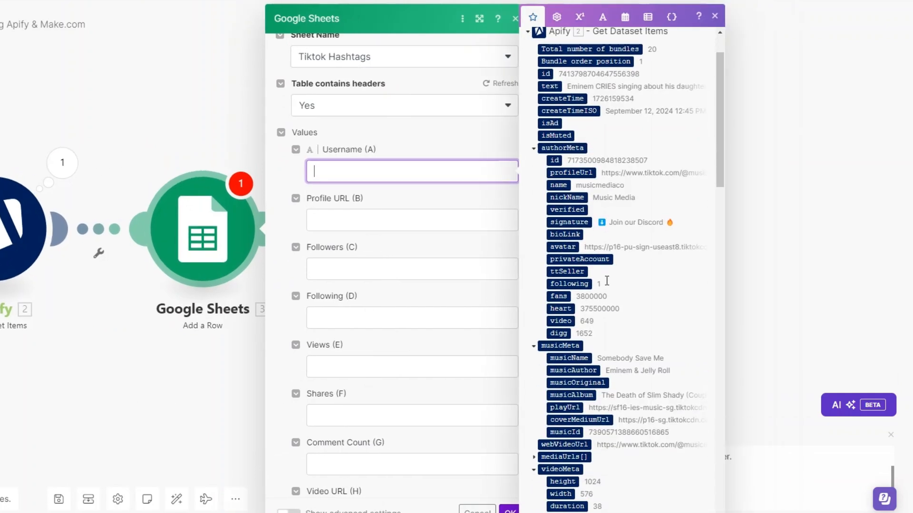
pyautogui.click(553, 188)
pyautogui.click(311, 219)
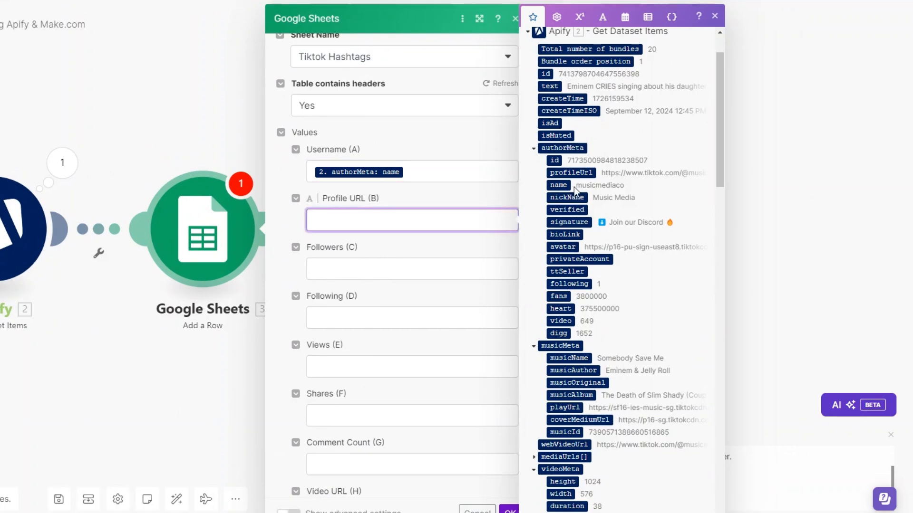
pyautogui.click(570, 172)
pyautogui.click(368, 267)
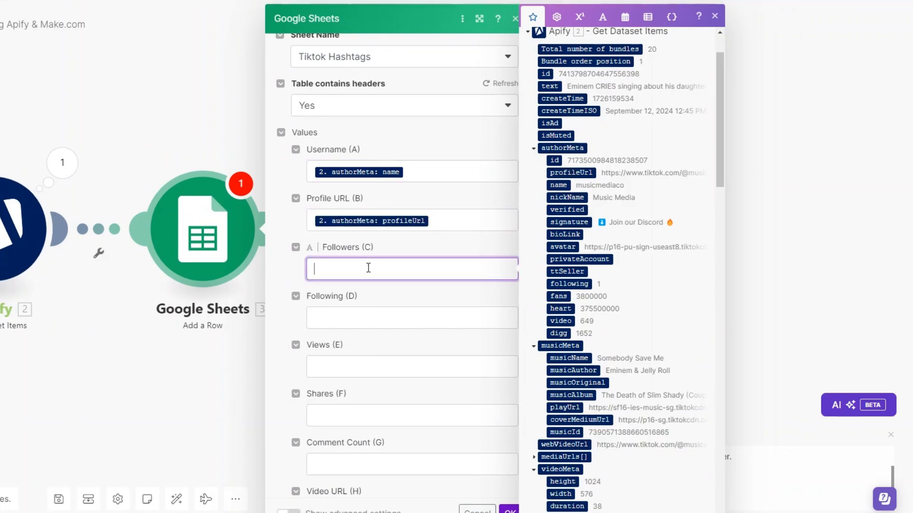
pyautogui.click(556, 296)
pyautogui.click(383, 316)
pyautogui.click(569, 284)
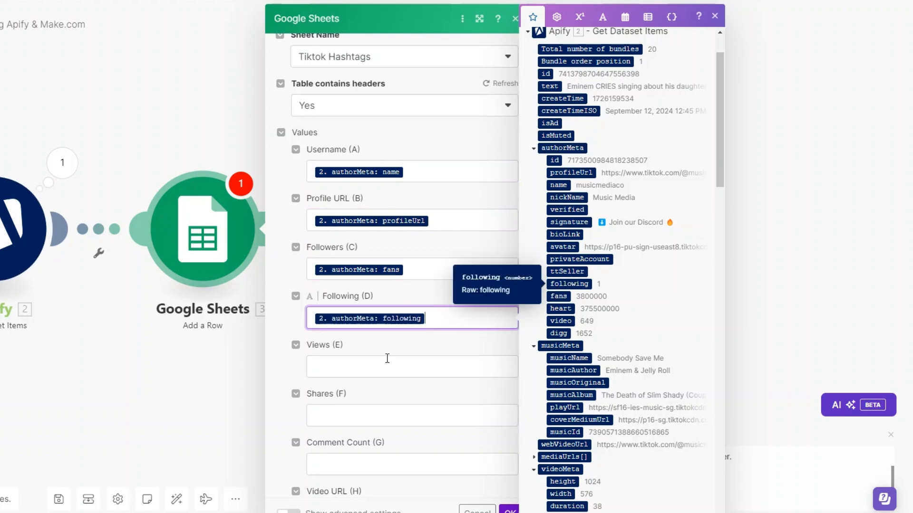
# - Map the Views column to playCount and the Shares column to shareCount
pyautogui.scroll(-5, 606, 334)
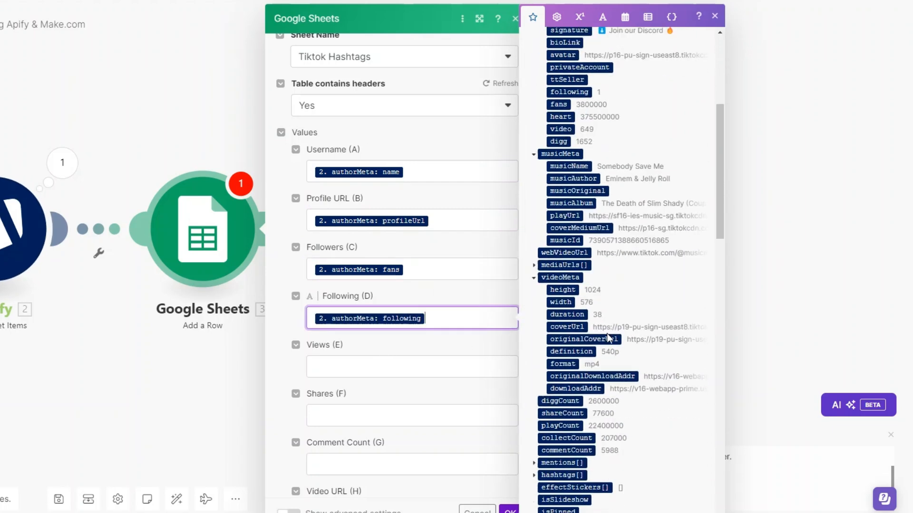
pyautogui.scroll(-2, 618, 300)
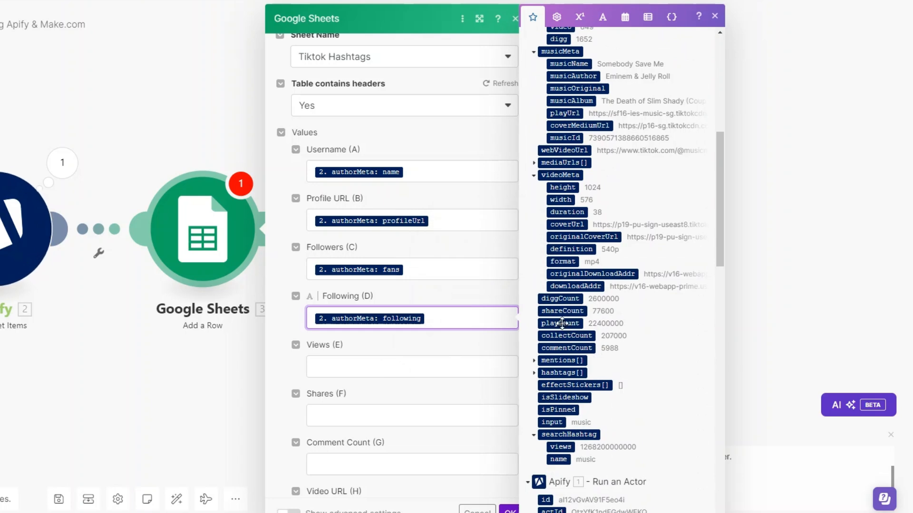
pyautogui.click(426, 366)
pyautogui.click(561, 323)
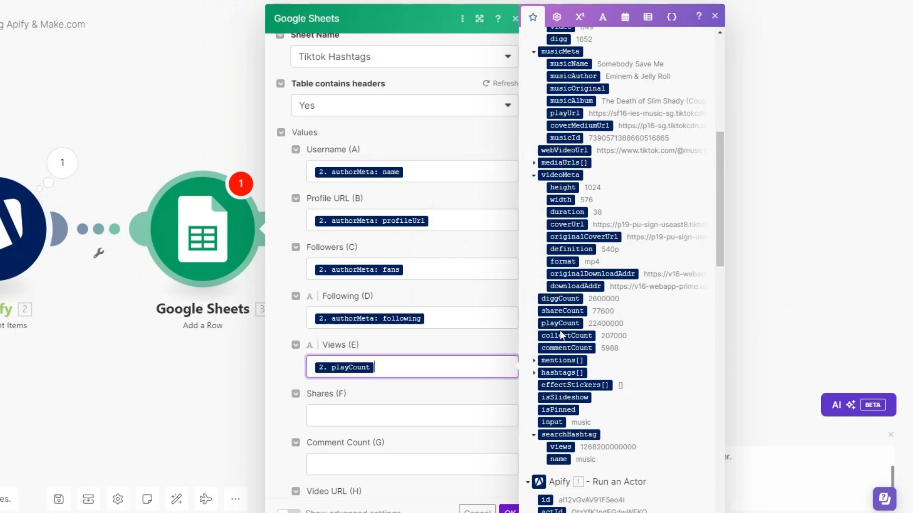
pyautogui.click(428, 417)
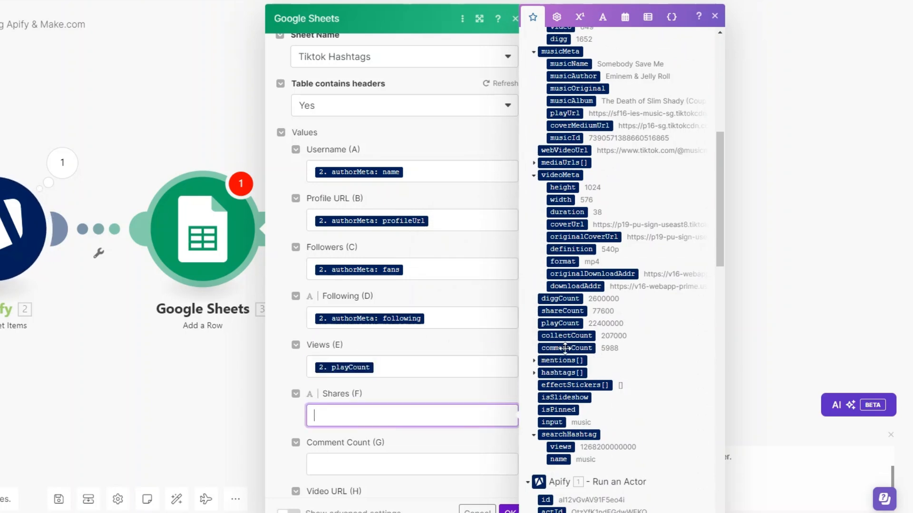
pyautogui.click(563, 314)
# - Map Comment Count to commentCount and Video URL to webVideoUrl, and confirm the Add a Row settings
pyautogui.scroll(-5, 405, 259)
pyautogui.click(401, 224)
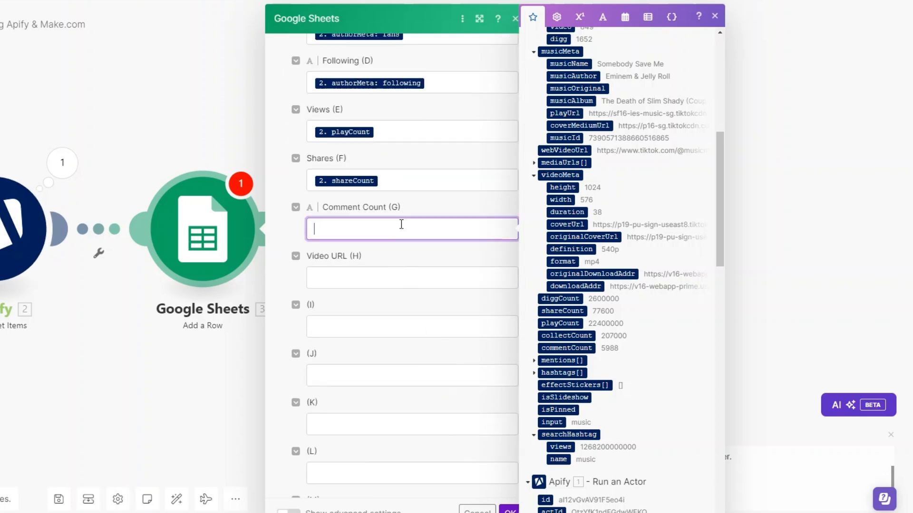
pyautogui.click(565, 348)
pyautogui.click(388, 274)
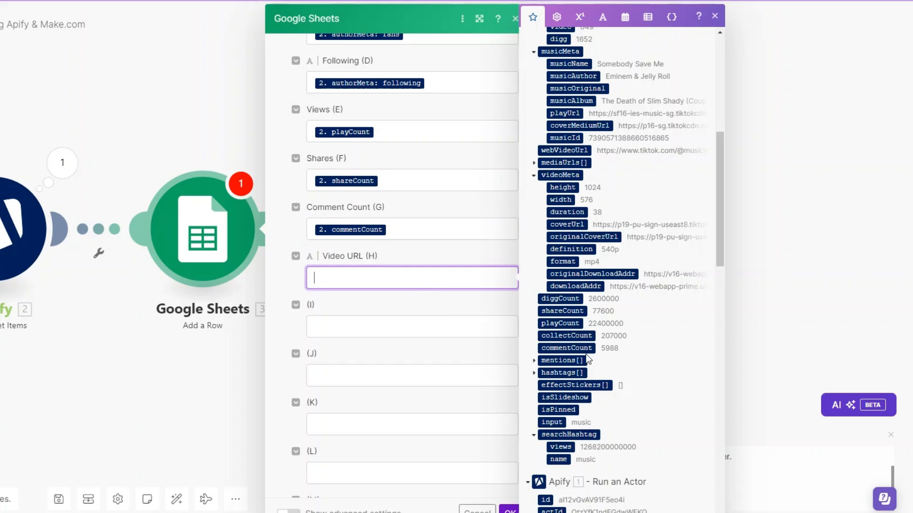
pyautogui.scroll(4, 570, 342)
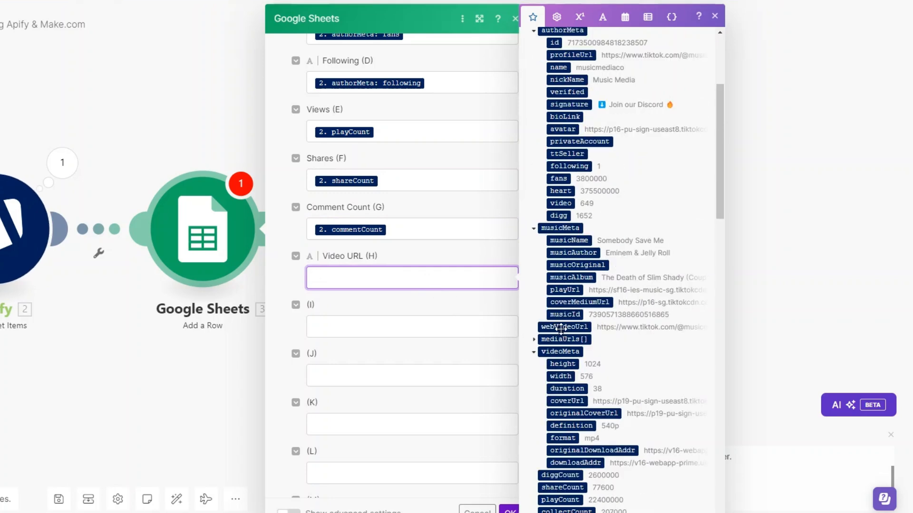
pyautogui.click(565, 327)
pyautogui.click(509, 509)
# - Replace the hashtag in the Run an Actor module's Input JSON with "hiphop", confirm, and run the scenario once
pyautogui.moveTo(145, 378); pyautogui.dragTo(412, 369)
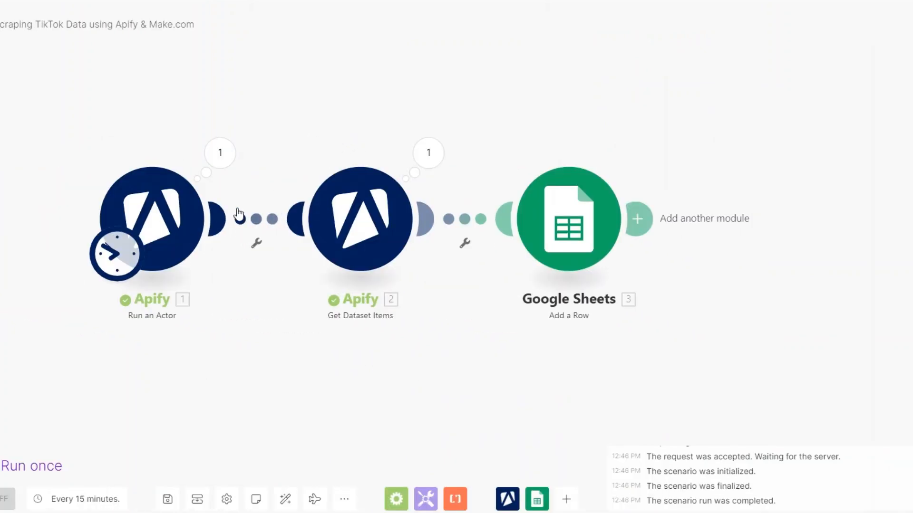
pyautogui.click(168, 198)
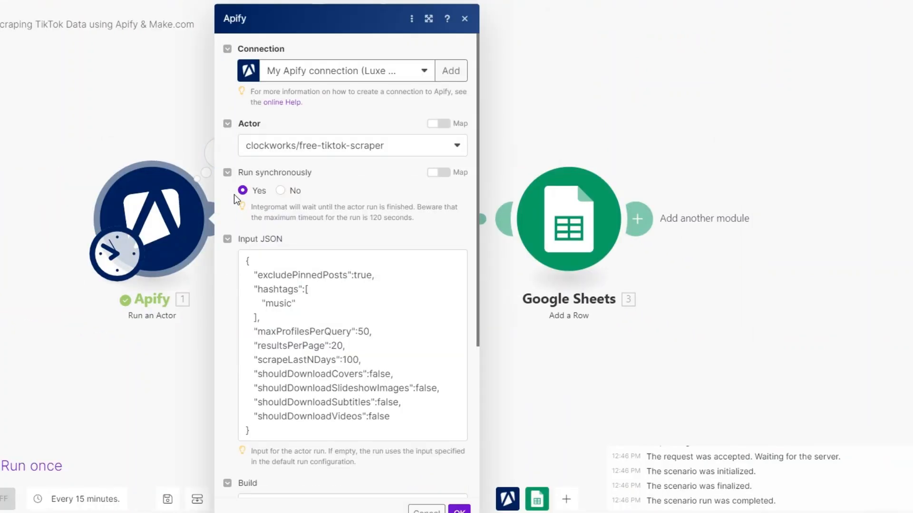
pyautogui.doubleClick(285, 304)
pyautogui.write('hiphop')
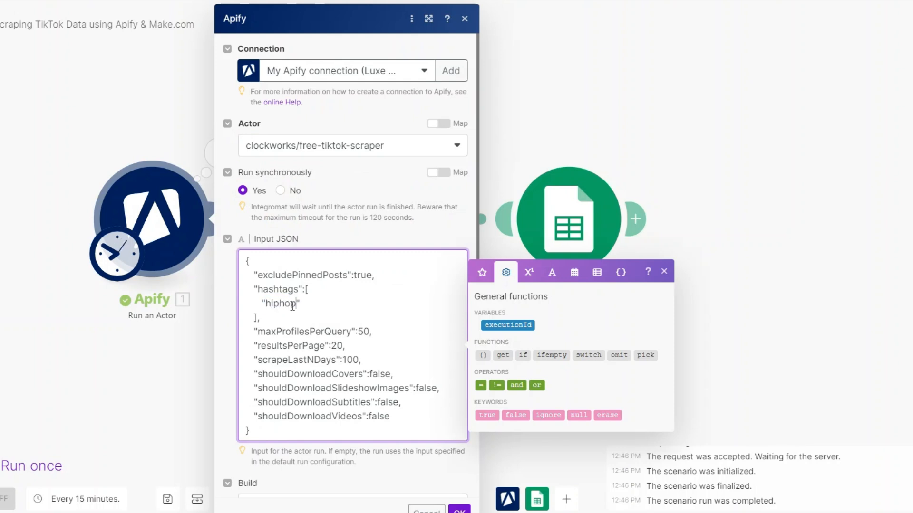
pyautogui.click(458, 508)
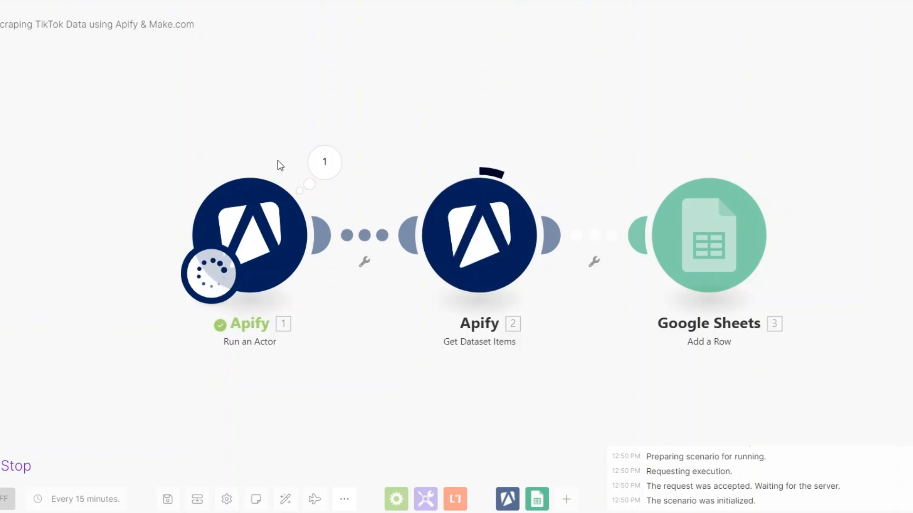
# - Follow the run, check the scraped rows in the Tiktok Hashtags sheet, and preview one of the video links
pyautogui.moveTo(361, 335); pyautogui.dragTo(319, 335)
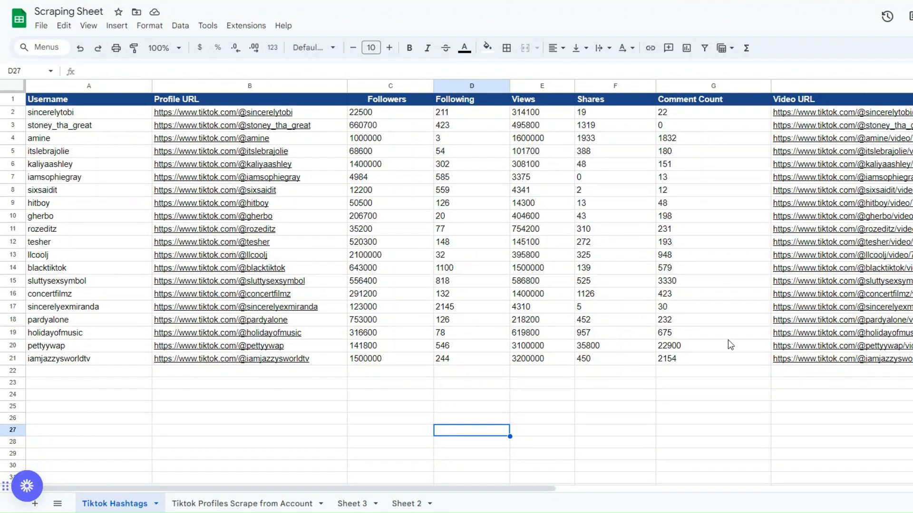
pyautogui.moveTo(878, 125)
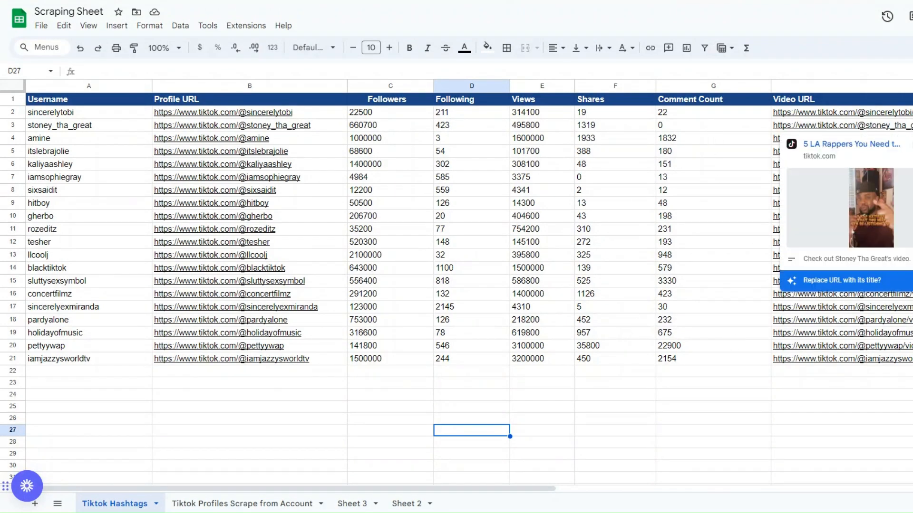
pyautogui.click(417, 420)
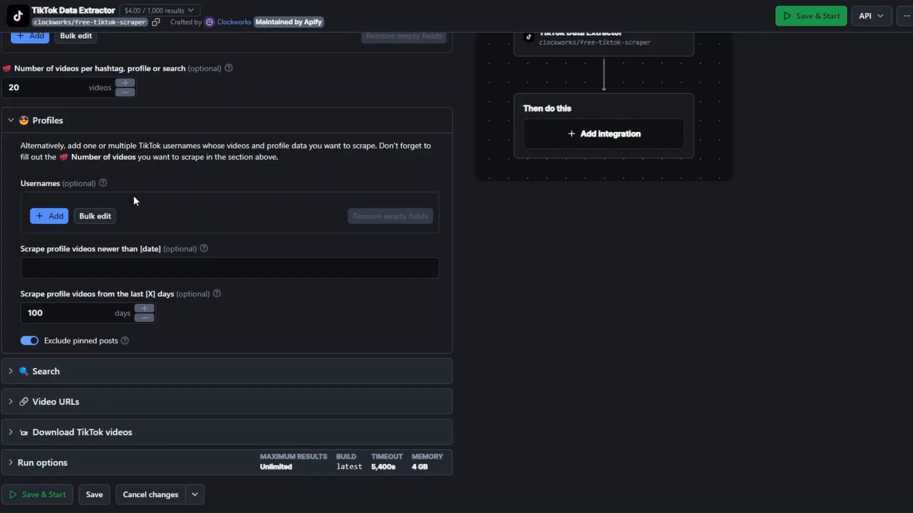
# - In Apify's TikTok Data Extractor, add the username Dualipaofficial under Profiles and show the input as JSON
pyautogui.click(50, 216)
pyautogui.write('Dualipaofficial')
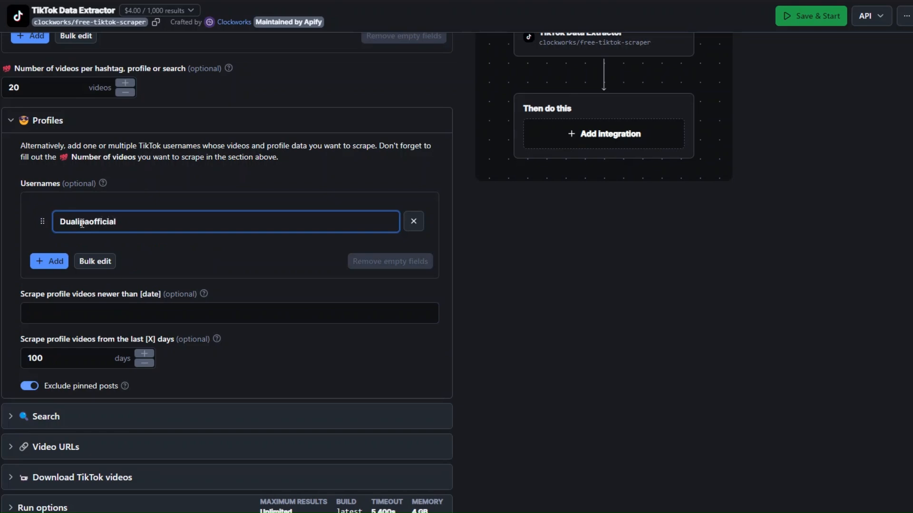
pyautogui.scroll(3, 199, 209)
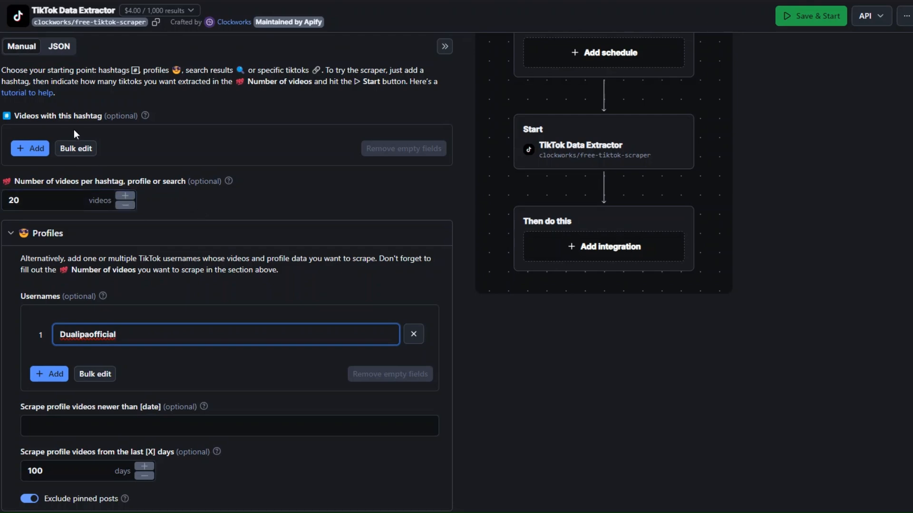
pyautogui.click(59, 46)
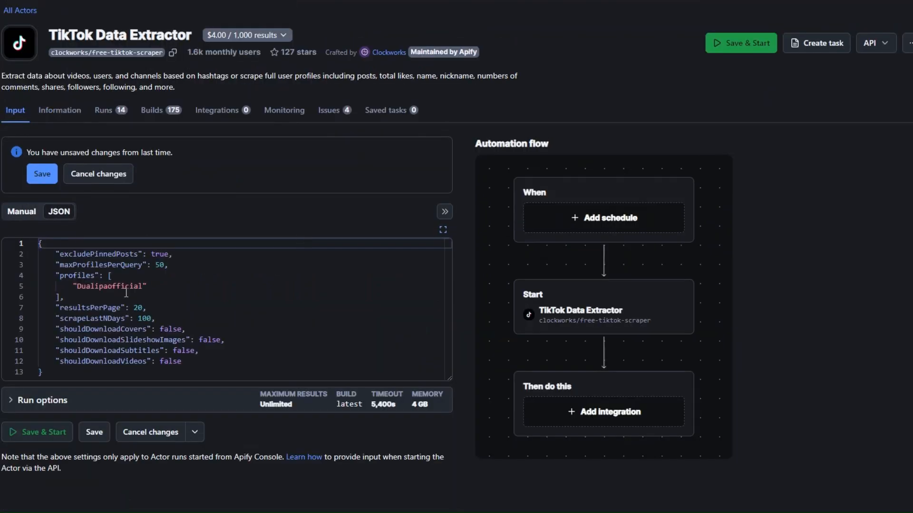
# - Copy the entire profile input JSON for Dualipaofficial from Apify's TikTok Data Extractor
pyautogui.moveTo(38, 243); pyautogui.dragTo(73, 370)
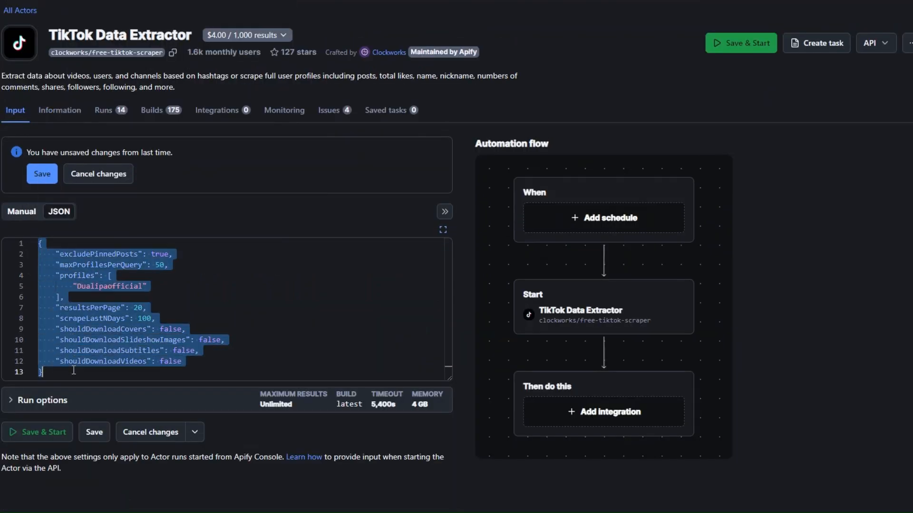
pyautogui.rightClick(79, 339)
pyautogui.click(110, 432)
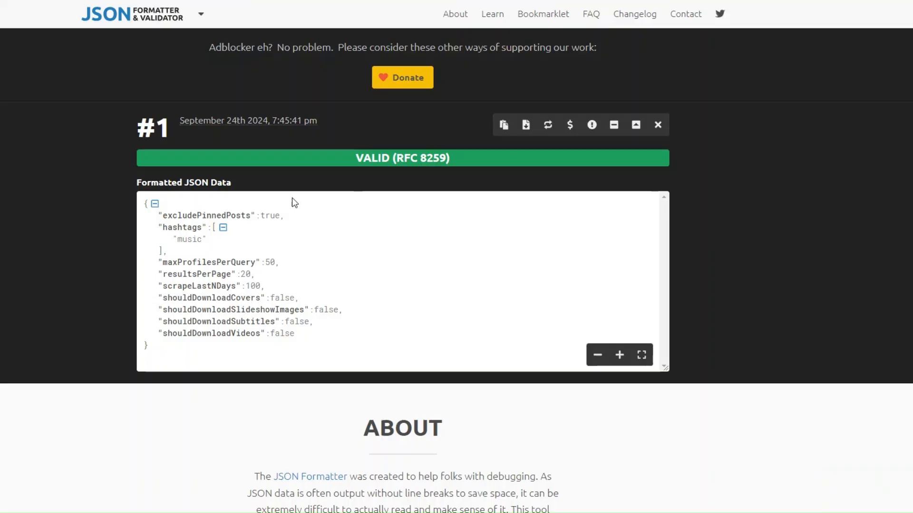
# - In JSON Formatter & Validator, replace the old hashtag data with the copied profile JSON, process it, and copy the formatted result
pyautogui.scroll(6, 295, 203)
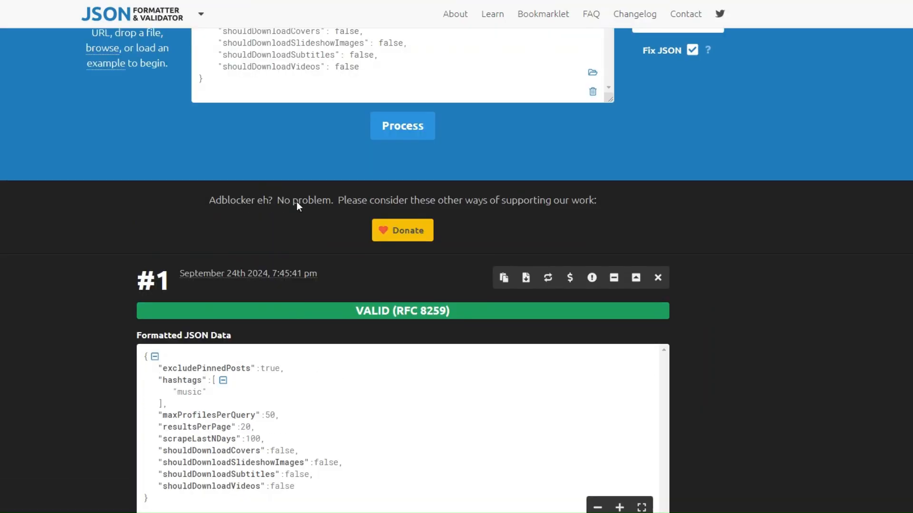
pyautogui.moveTo(203, 247); pyautogui.dragTo(199, 97)
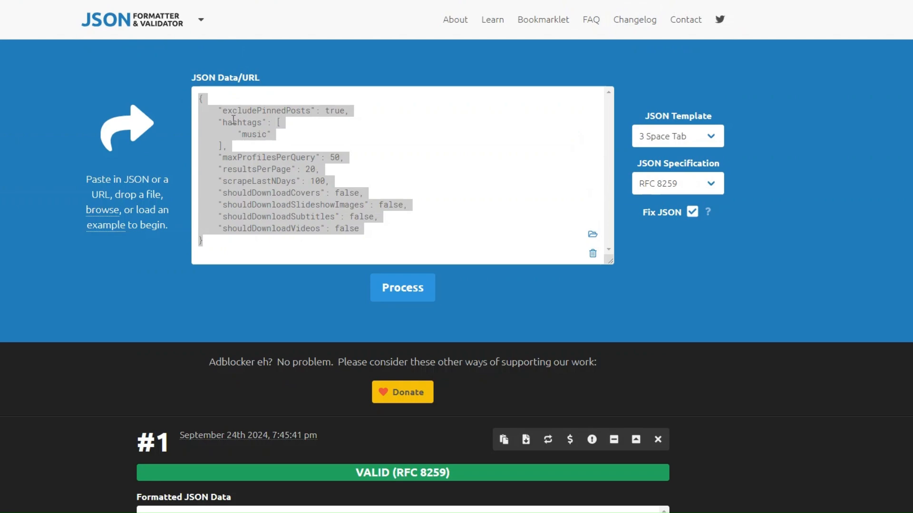
pyautogui.hotkey('ctrl', 'v')
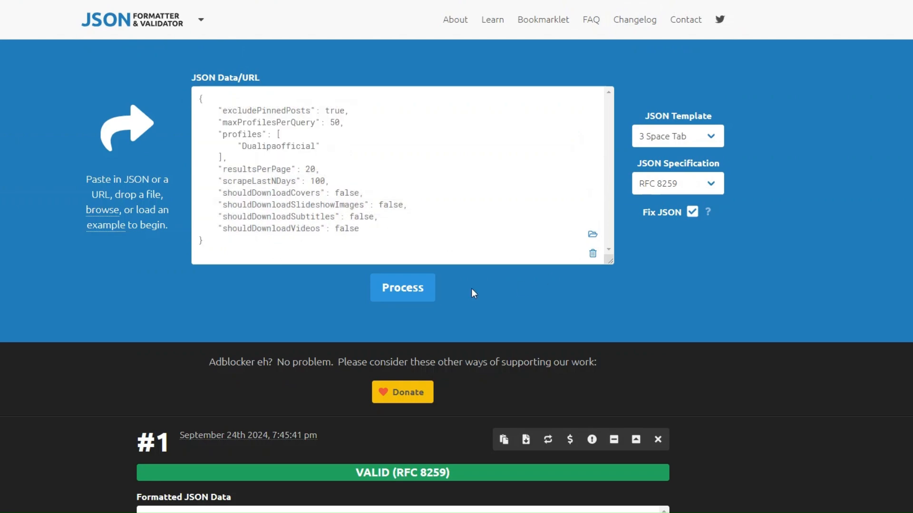
pyautogui.click(426, 289)
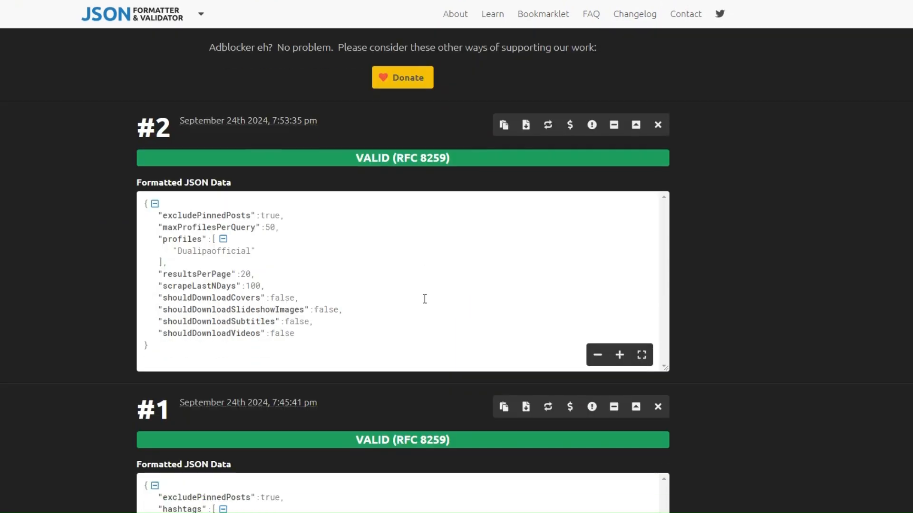
pyautogui.click(507, 125)
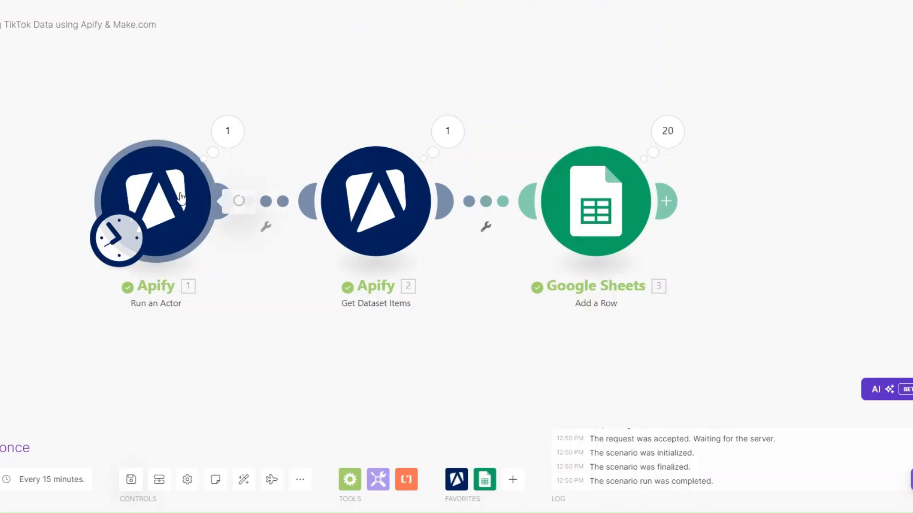
# - In Make.com, replace the Run an Actor module's Input JSON with the formatted profile JSON, confirm, and run the scenario once
pyautogui.click(180, 195)
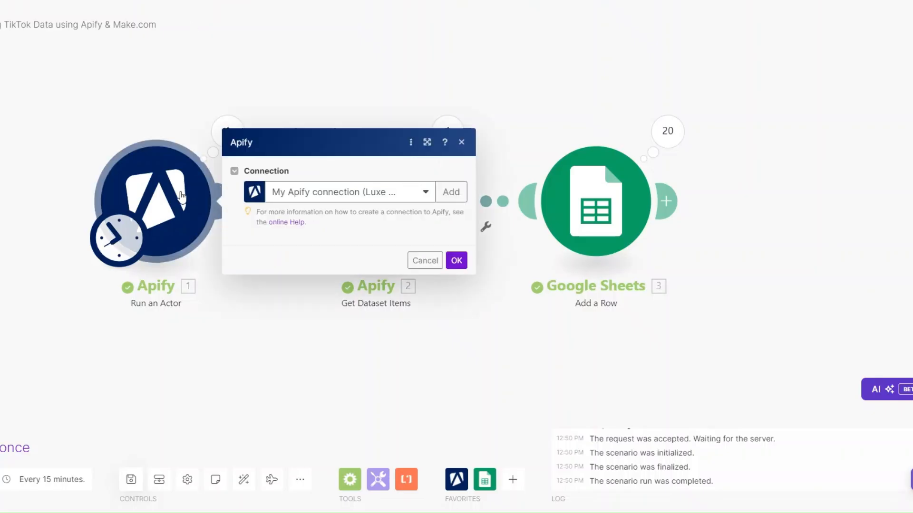
pyautogui.moveTo(252, 250); pyautogui.dragTo(304, 417)
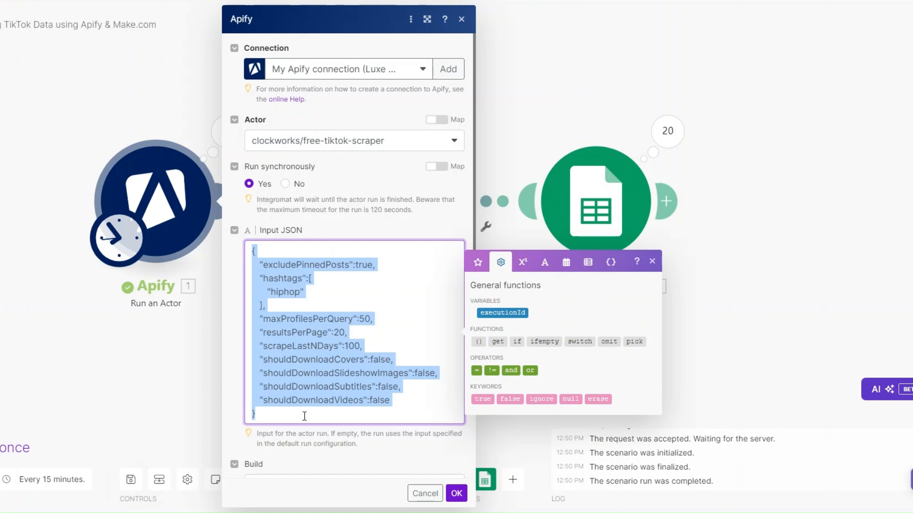
pyautogui.hotkey('ctrl', 'v')
pyautogui.scroll(-3, 335, 179)
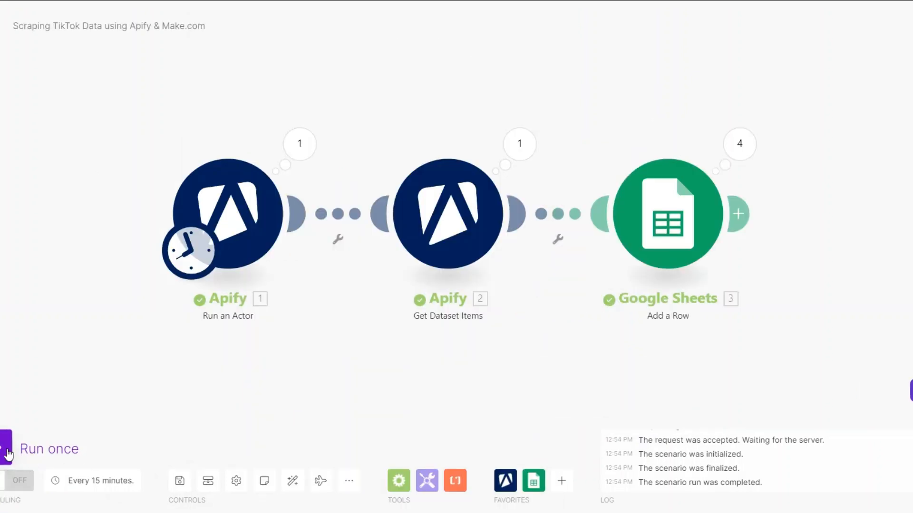
pyautogui.click(8, 455)
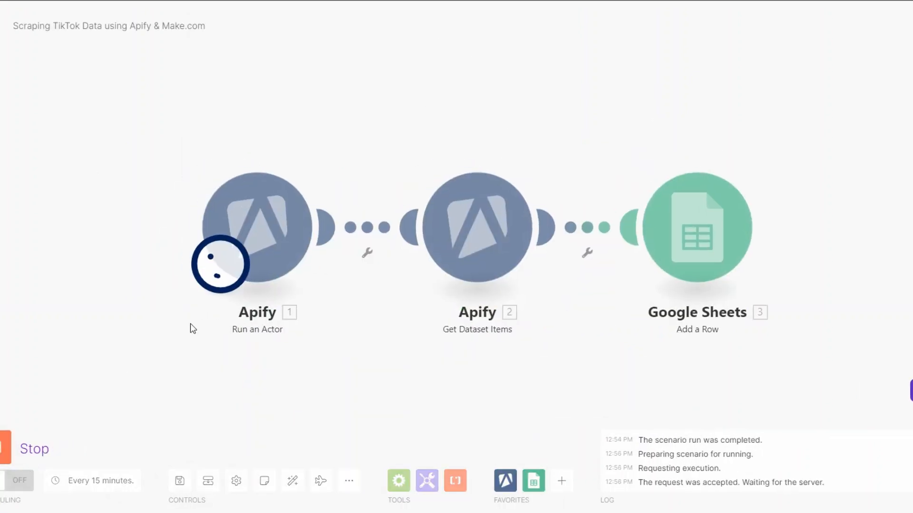
pyautogui.moveTo(346, 309); pyautogui.dragTo(320, 293)
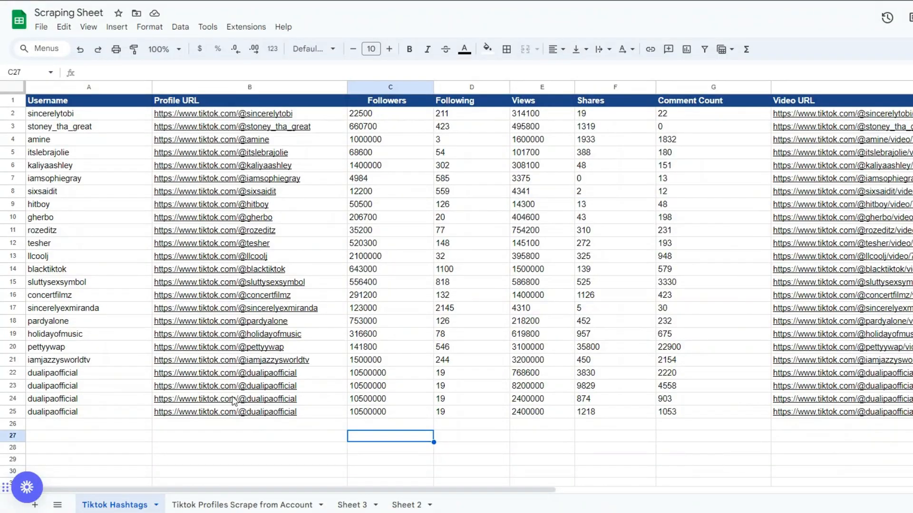
# - In the Tiktok Hashtags sheet, insert one blank row above the first dualipaofficial row
pyautogui.rightClick(227, 378)
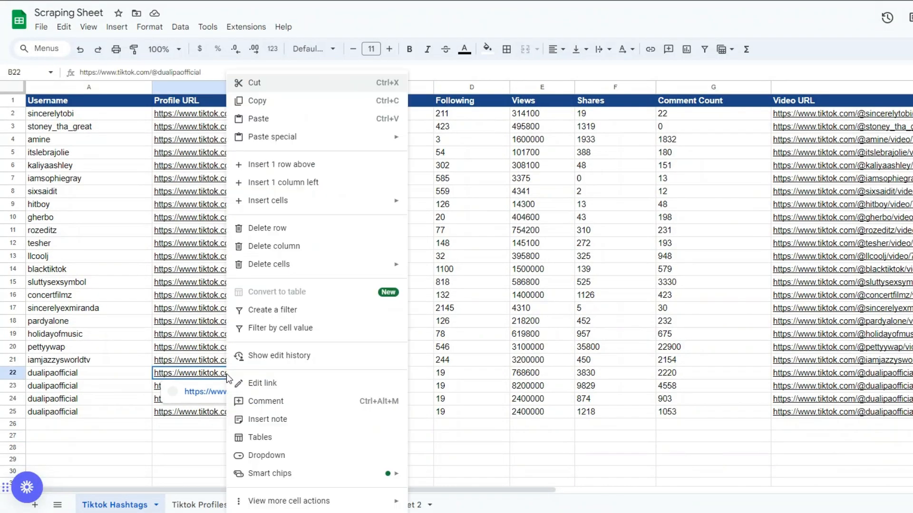
pyautogui.click(321, 164)
pyautogui.scroll(-5, 333, 285)
pyautogui.scroll(2, 342, 304)
pyautogui.click(340, 305)
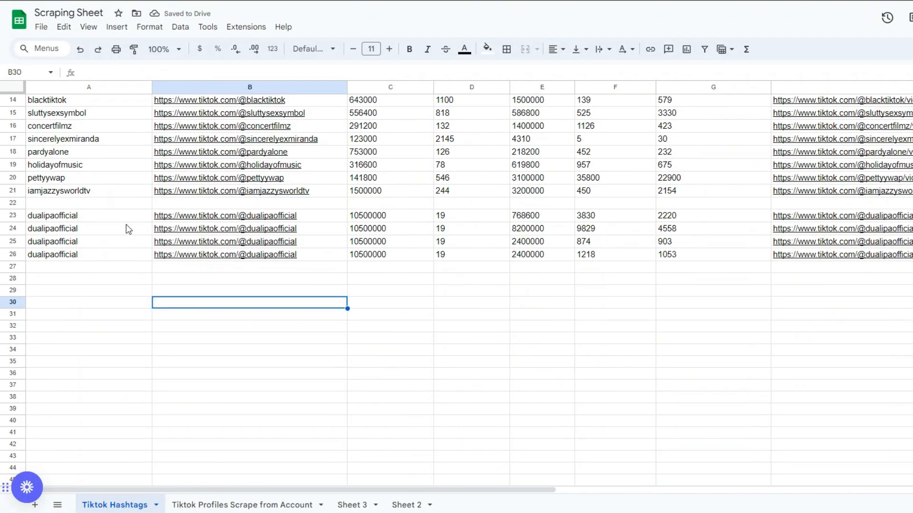
# - Check the scraped dualipaofficial rows, including the video link and share count in the last row
pyautogui.click(129, 222)
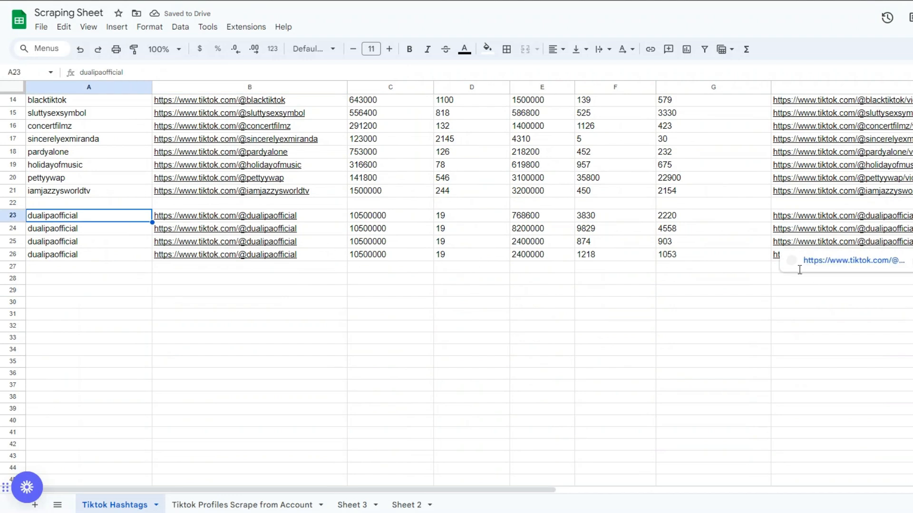
pyautogui.click(784, 255)
pyautogui.click(613, 254)
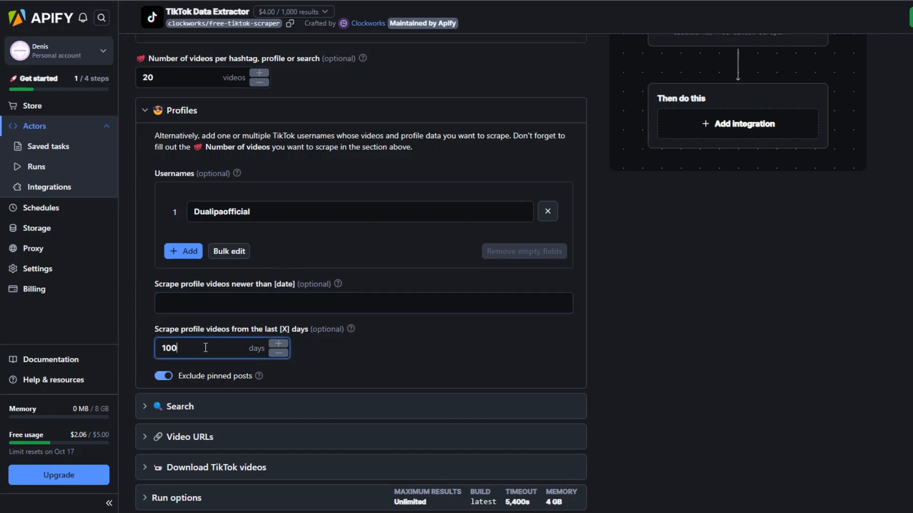
# - In Apify's TikTok Data Extractor, set the scraping of profile videos to the last 365 days
pyautogui.moveTo(178, 347); pyautogui.dragTo(115, 348)
pyautogui.write('365')
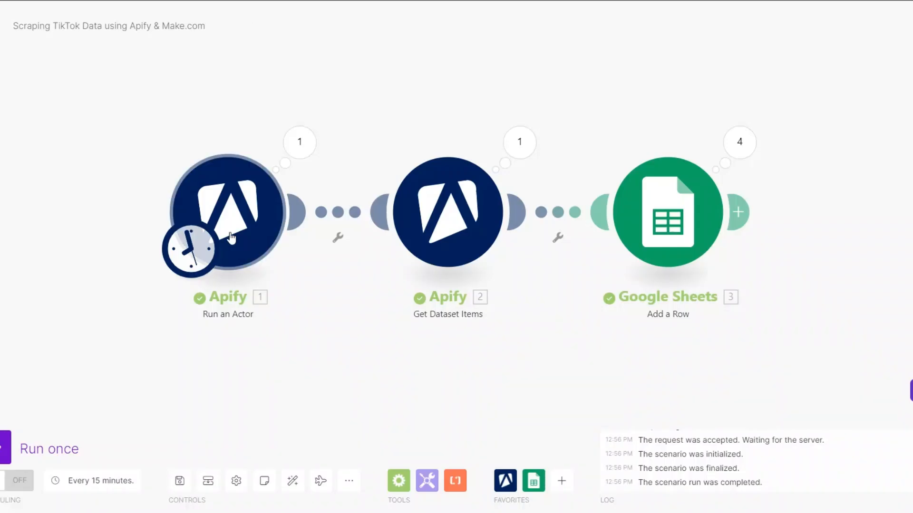
# - In Make.com, change scrapeLastNDays to 365 in the Run an Actor module's Input JSON and confirm
pyautogui.click(289, 223)
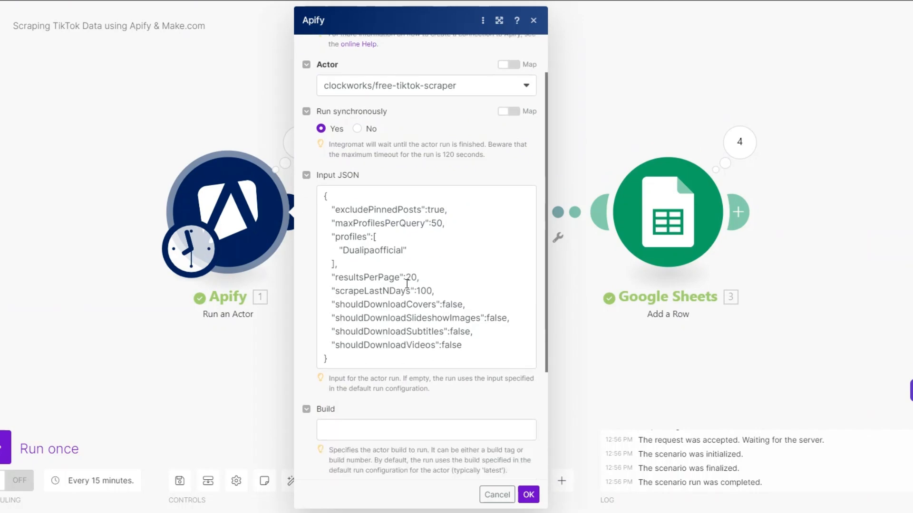
pyautogui.click(432, 291)
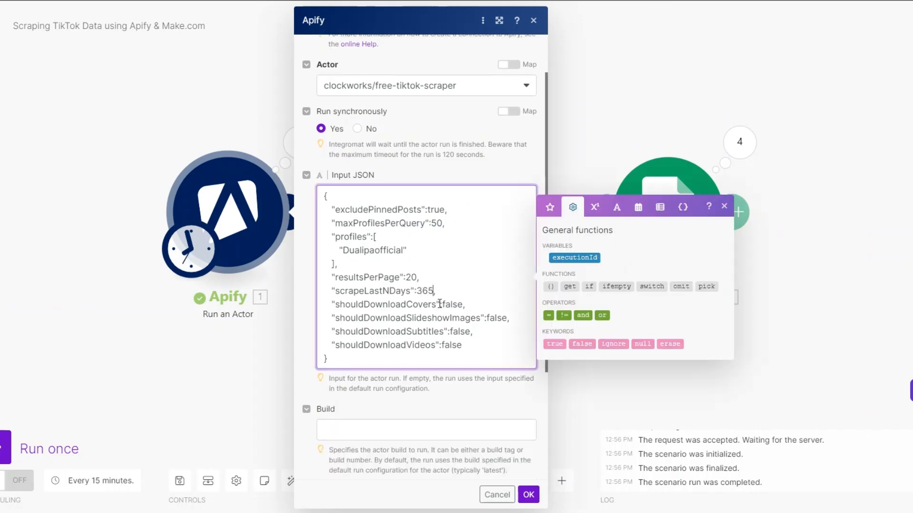
pyautogui.click(438, 478)
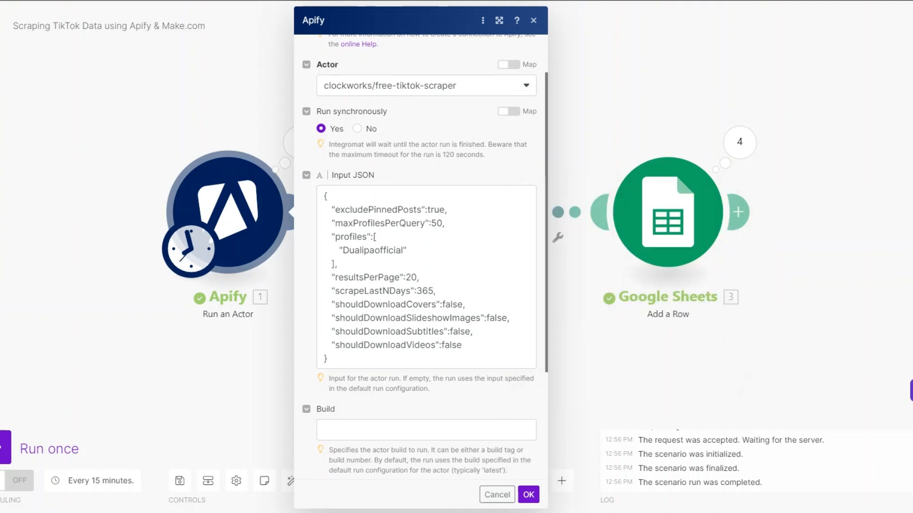
pyautogui.click(528, 494)
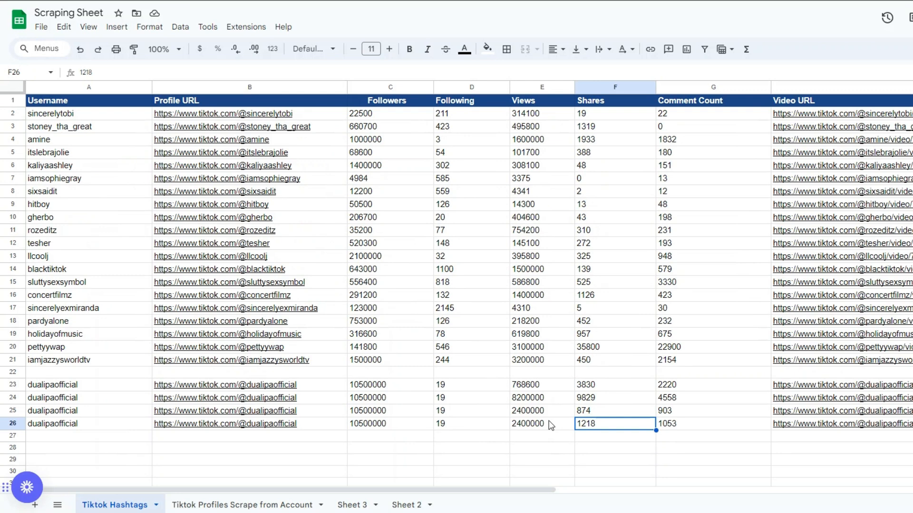
# - Review the profile rows in the sheet, then in Apify expand the Search section and remove the Dualipaofficial username from Profiles
pyautogui.moveTo(833, 430)
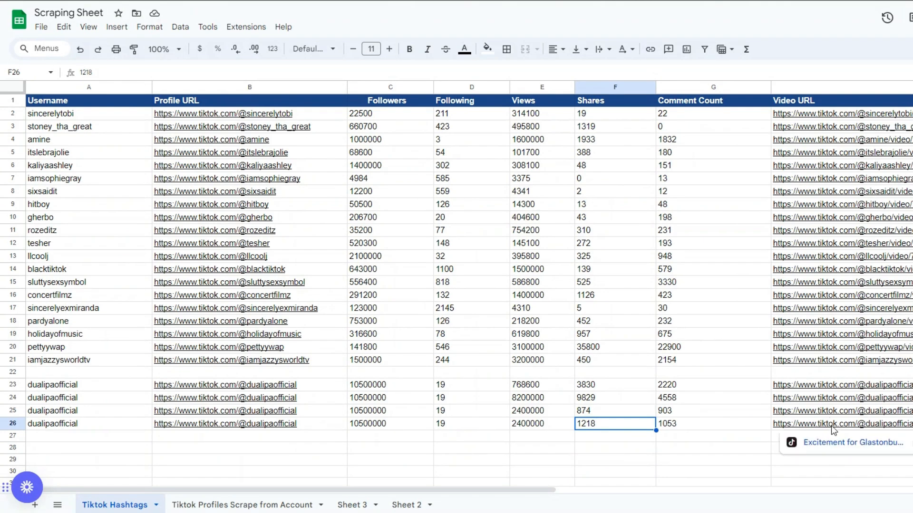
pyautogui.scroll(-3, 833, 430)
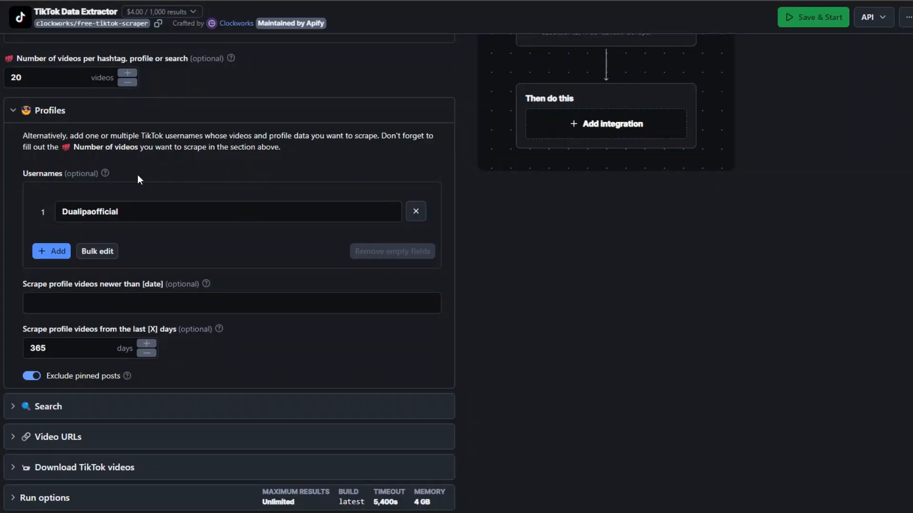
pyautogui.click(44, 405)
pyautogui.scroll(-4, 85, 235)
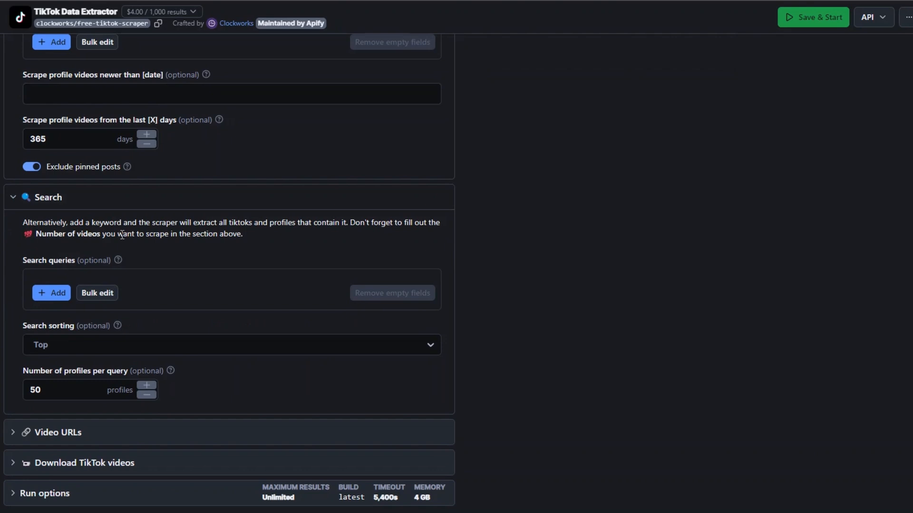
pyautogui.scroll(2, 122, 235)
pyautogui.click(415, 112)
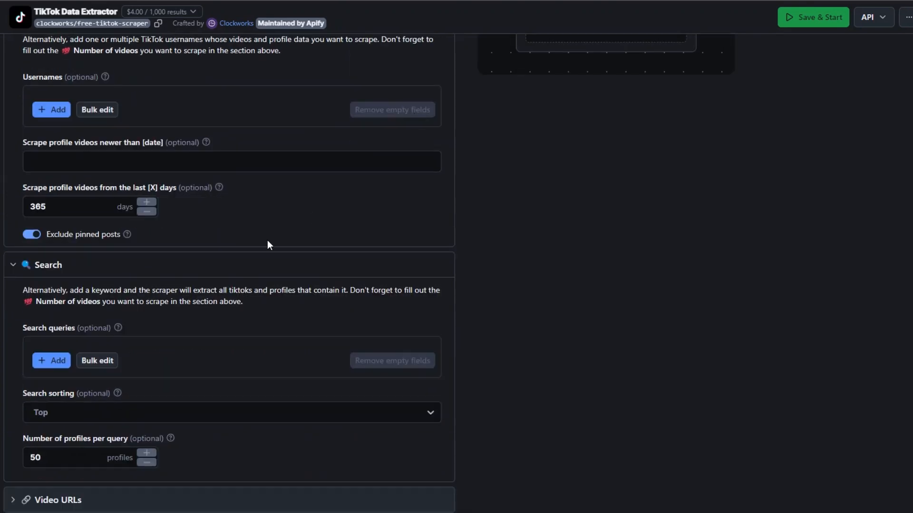
# - Add the search query Taylor Swift with Top sorting and set the number of profiles per query to 20
pyautogui.scroll(-2, 268, 241)
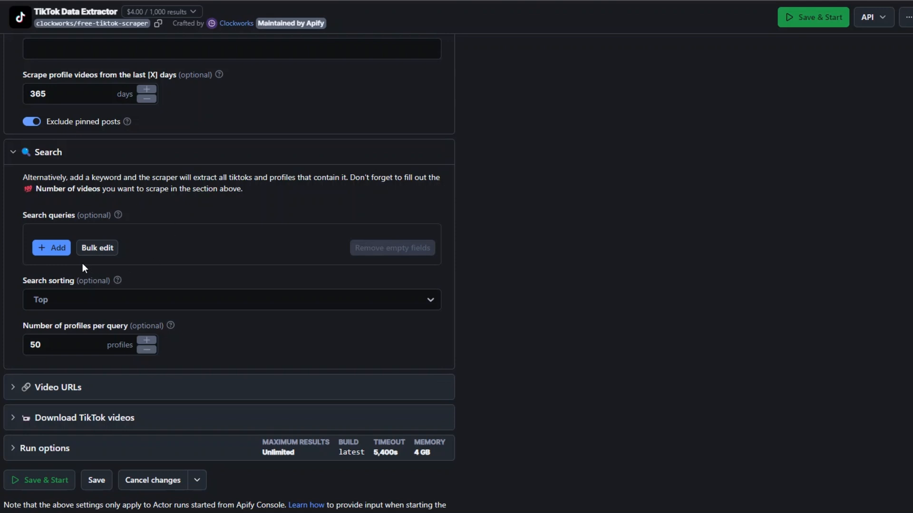
pyautogui.click(51, 248)
pyautogui.write('Taylor')
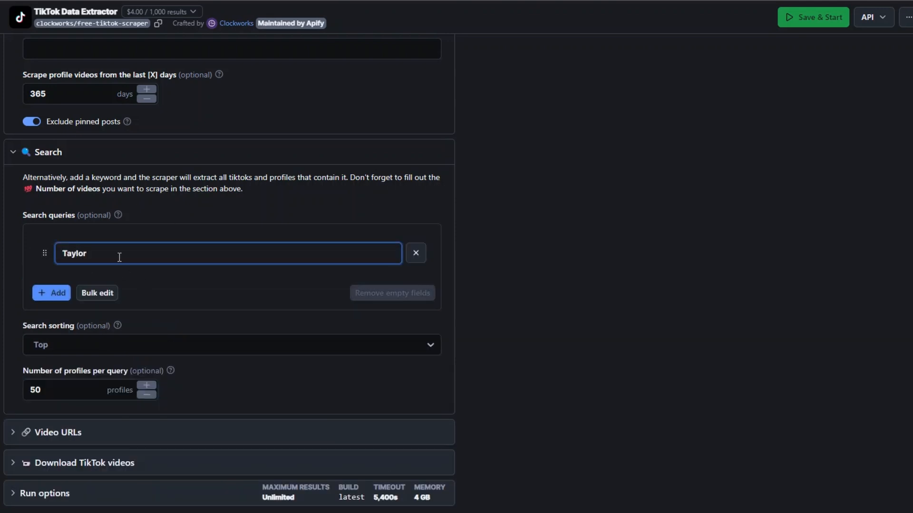
pyautogui.write(' Swift')
pyautogui.click(78, 352)
pyautogui.click(76, 370)
pyautogui.scroll(-2, 133, 315)
pyautogui.click(42, 297)
pyautogui.doubleClick(42, 296)
pyautogui.write('2')
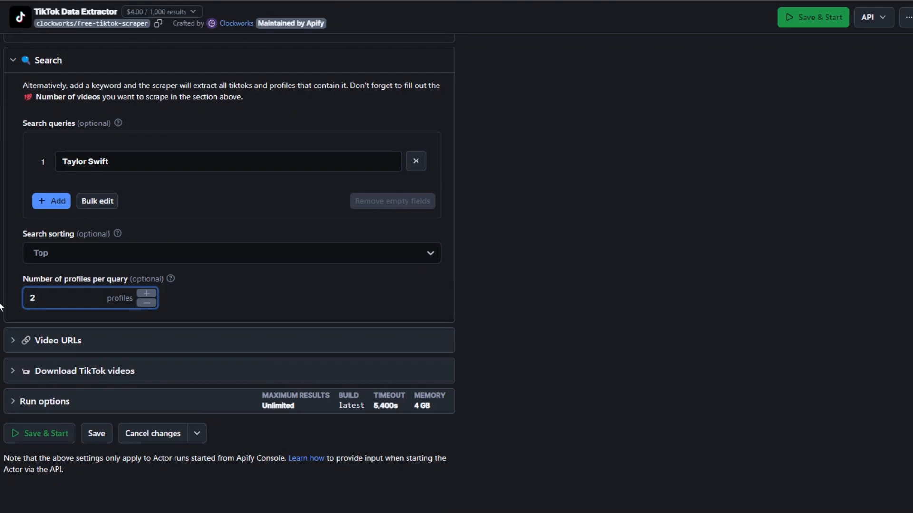
# - Show the Taylor Swift search input as JSON and copy all of it
pyautogui.scroll(7, 67, 320)
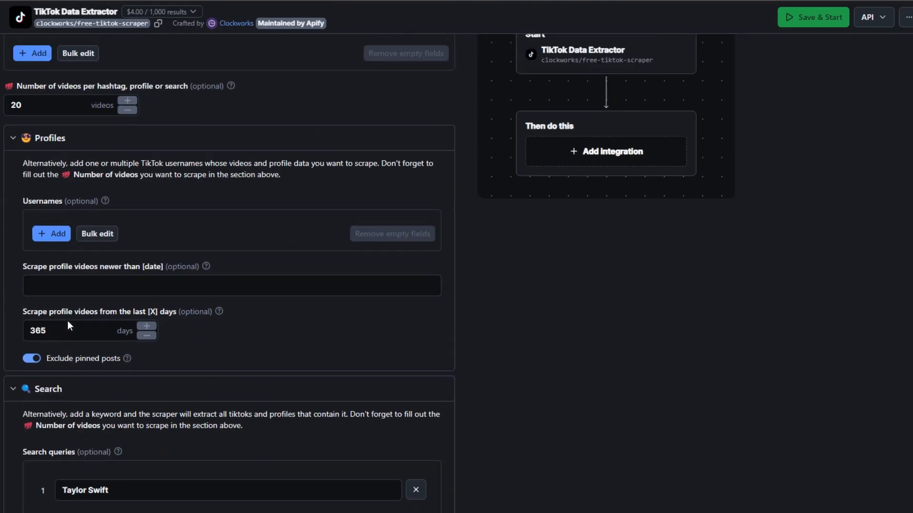
pyautogui.scroll(4, 118, 145)
pyautogui.click(62, 128)
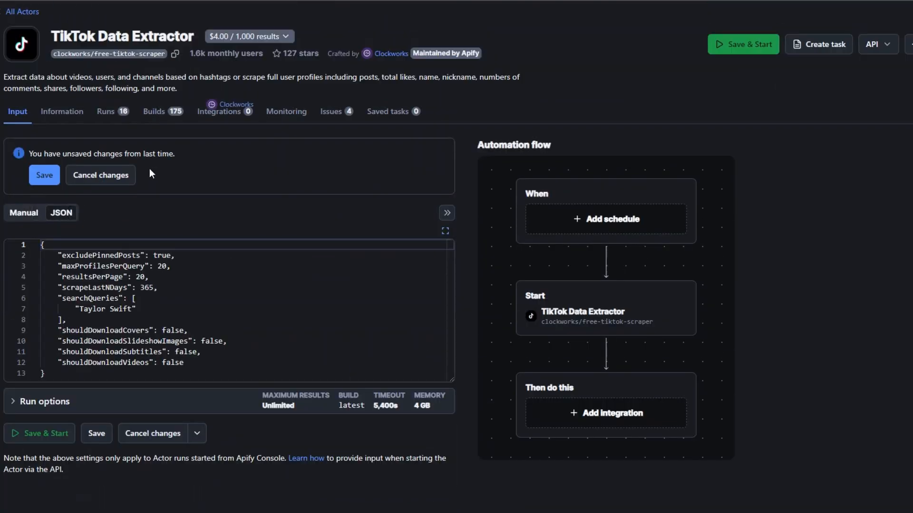
pyautogui.moveTo(41, 244); pyautogui.dragTo(86, 376)
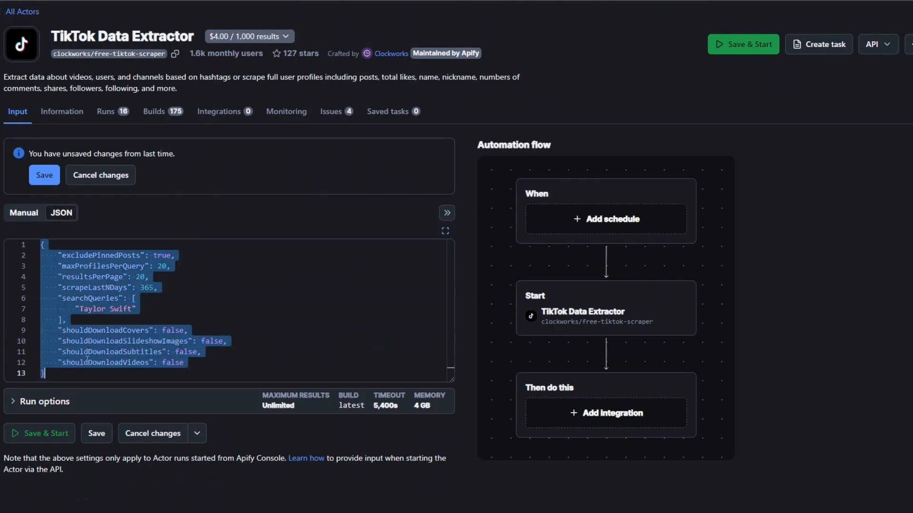
pyautogui.rightClick(90, 355)
pyautogui.click(125, 445)
# - In JSON Formatter & Validator, replace the profile data with the copied search JSON, process it, and copy the formatted result
pyautogui.hotkey('ctrl', 'Tab')
pyautogui.scroll(5, 221, 262)
pyautogui.moveTo(221, 257); pyautogui.dragTo(194, 89)
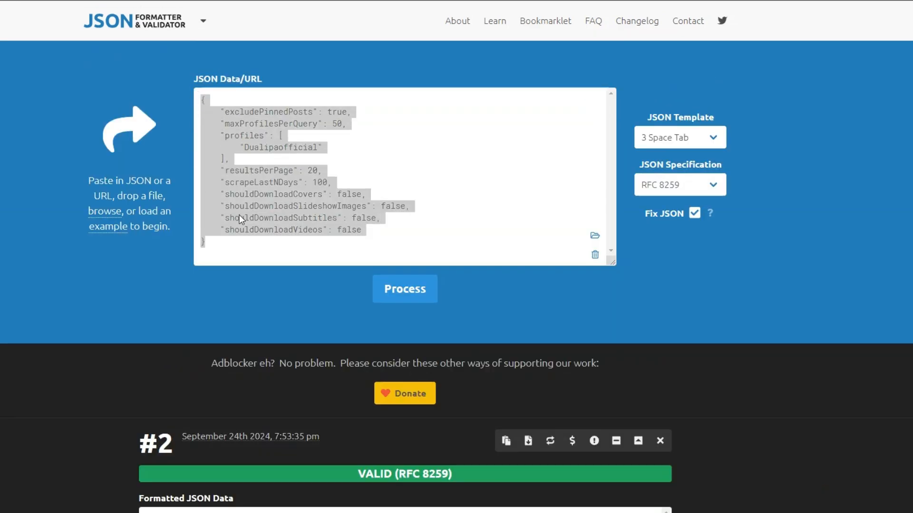
pyautogui.hotkey('ctrl', 'v')
pyautogui.click(399, 289)
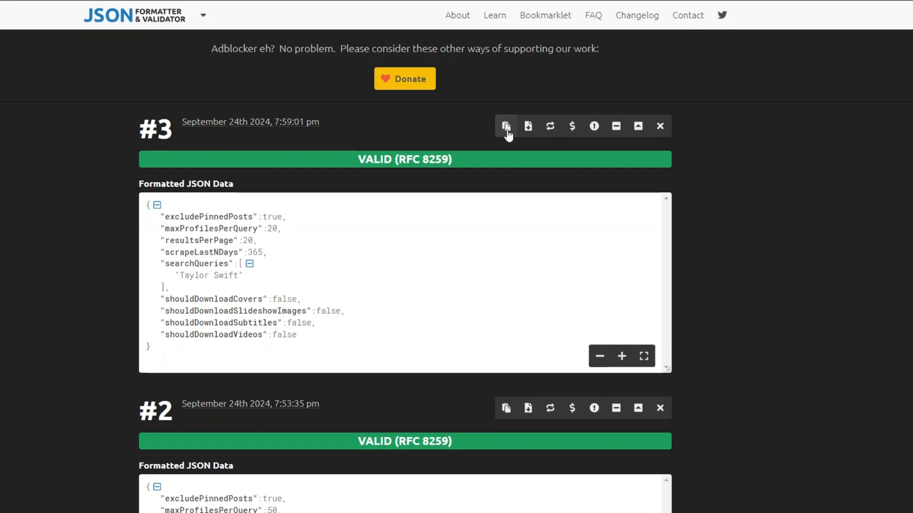
pyautogui.click(507, 132)
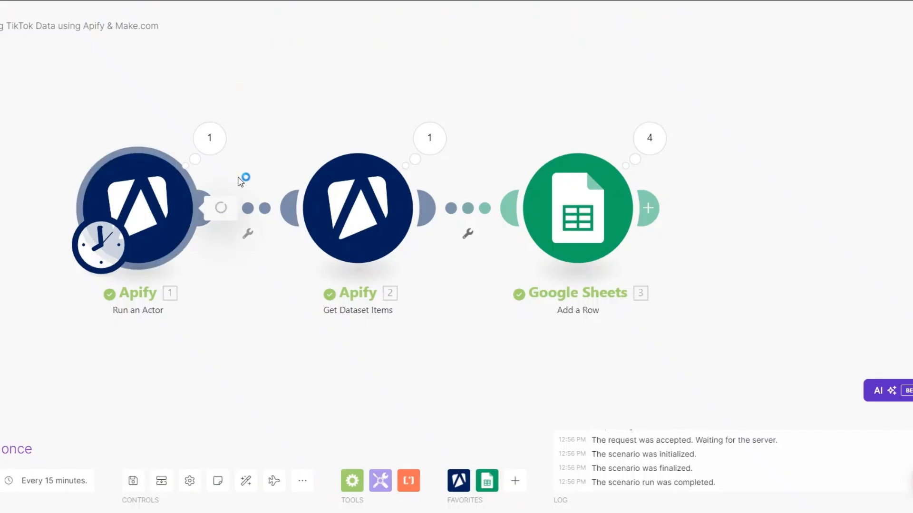
# - In Make.com, replace the Run an Actor module's input JSON with the copied Taylor Swift search JSON, save it, and run the scenario once
pyautogui.click(237, 177)
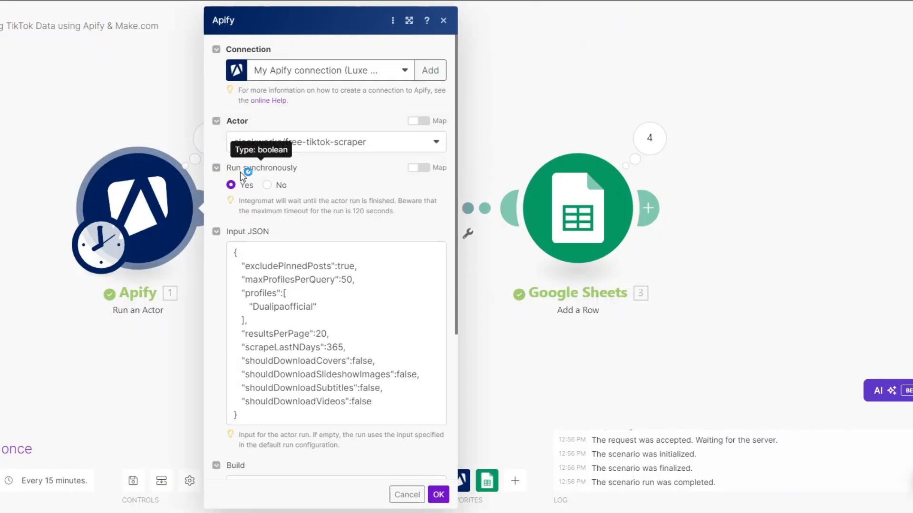
pyautogui.moveTo(238, 254); pyautogui.dragTo(283, 443)
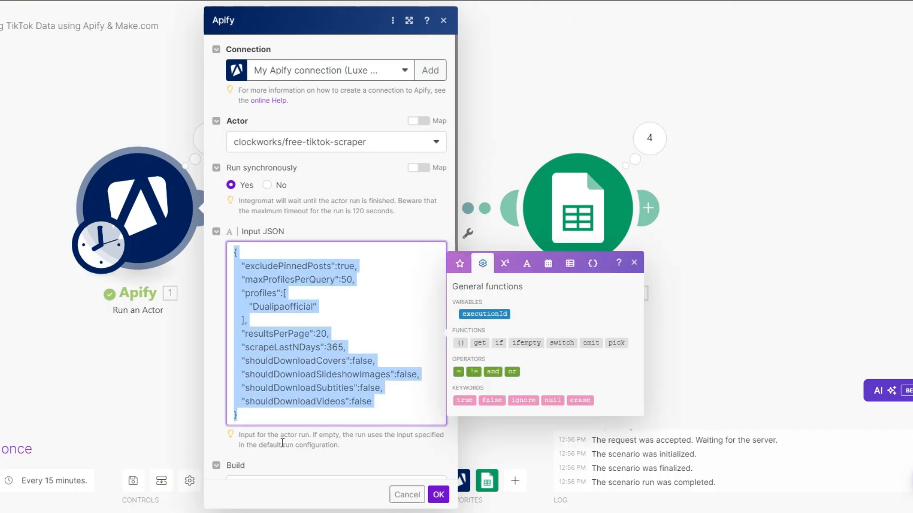
pyautogui.hotkey('ctrl', 'v')
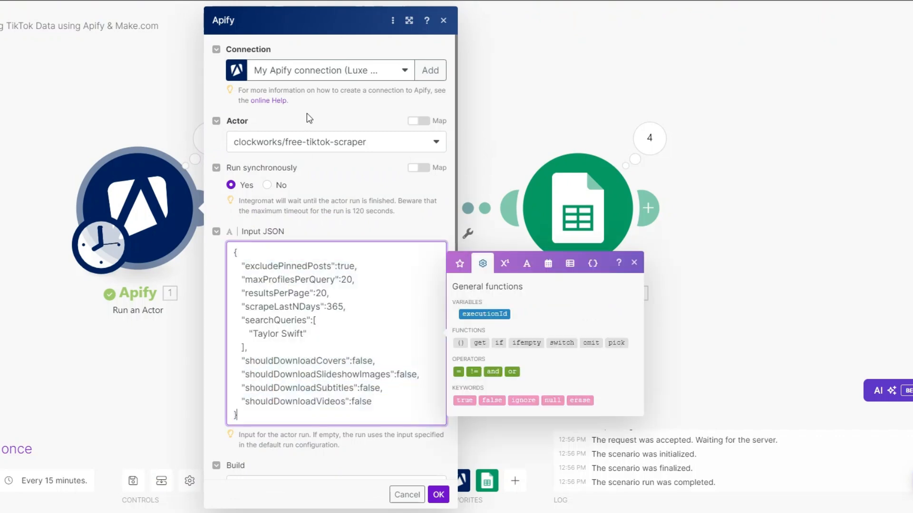
pyautogui.click(438, 495)
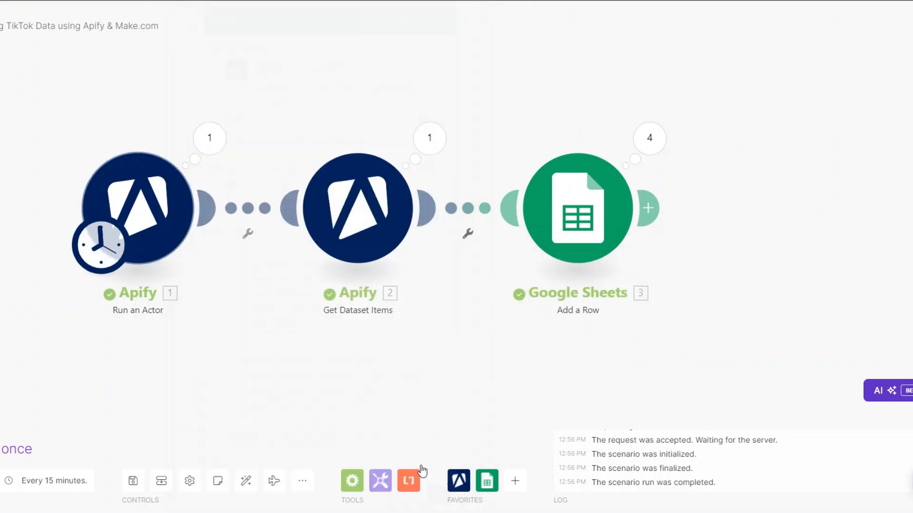
pyautogui.moveTo(231, 322); pyautogui.dragTo(237, 329)
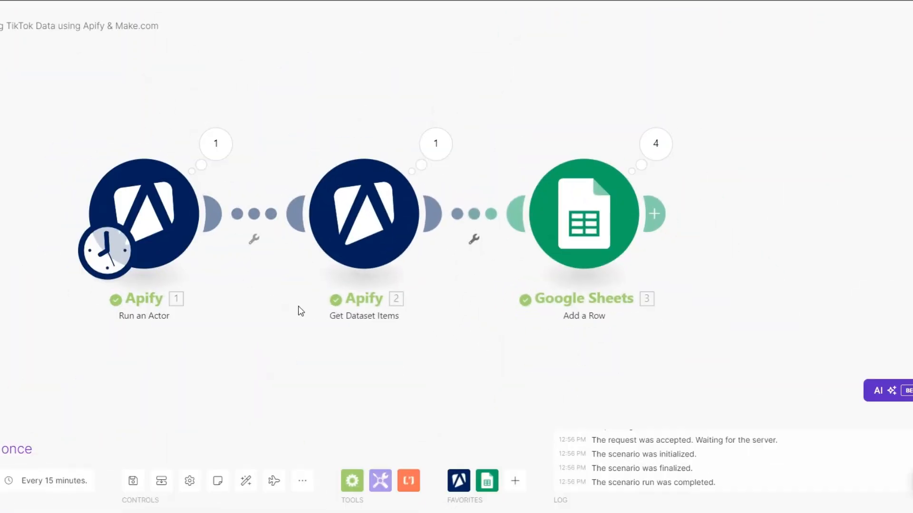
pyautogui.click(9, 450)
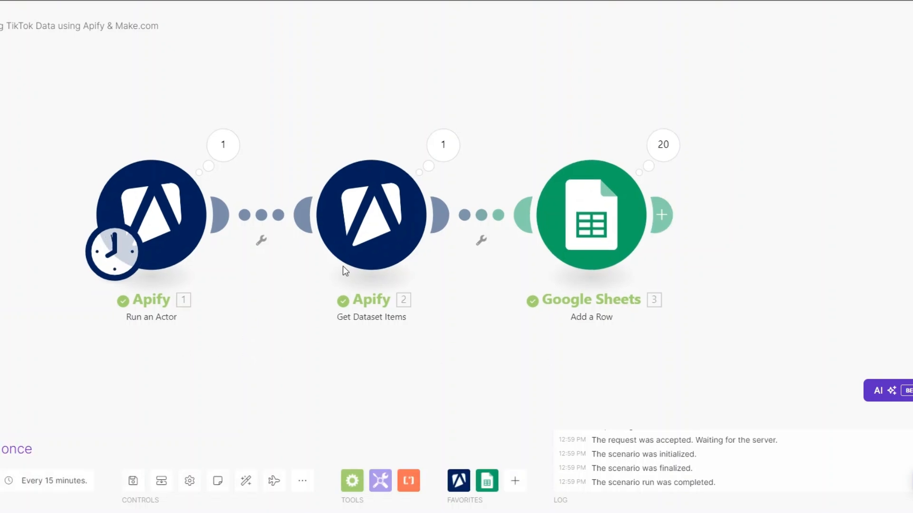
# - Check the run status in the output of the Run an Actor module
pyautogui.click(229, 132)
pyautogui.moveTo(321, 230); pyautogui.dragTo(383, 228)
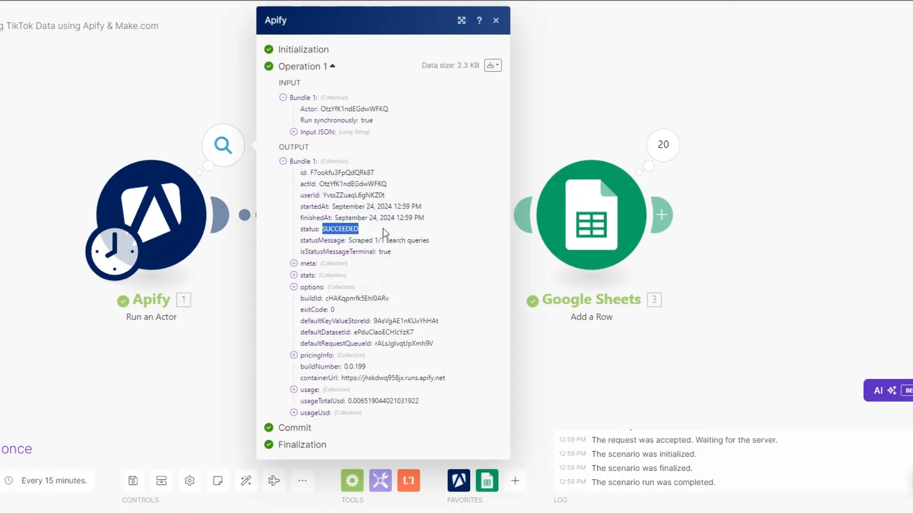
pyautogui.click(237, 347)
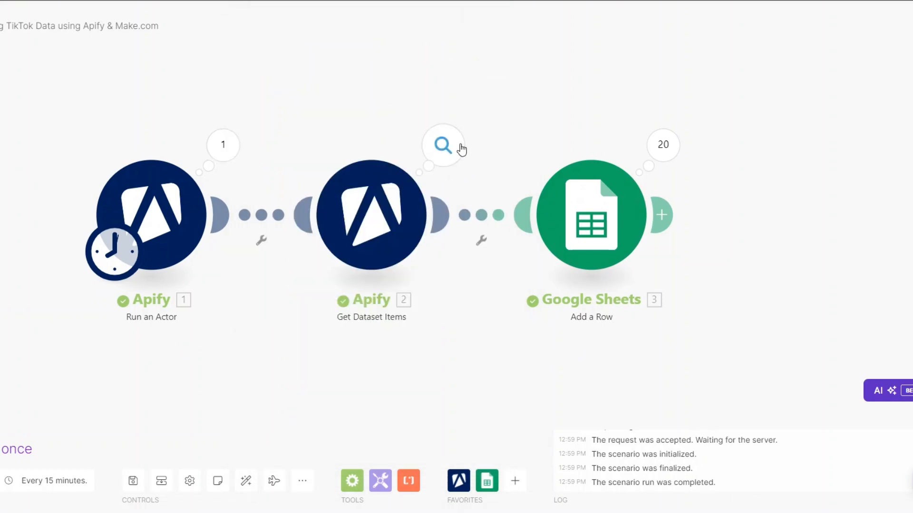
# - Inspect the bundles and searchQuery field returned by Get Dataset Items, and review the new rows in the Tiktok Hashtags sheet
pyautogui.click(461, 150)
pyautogui.scroll(-3, 541, 223)
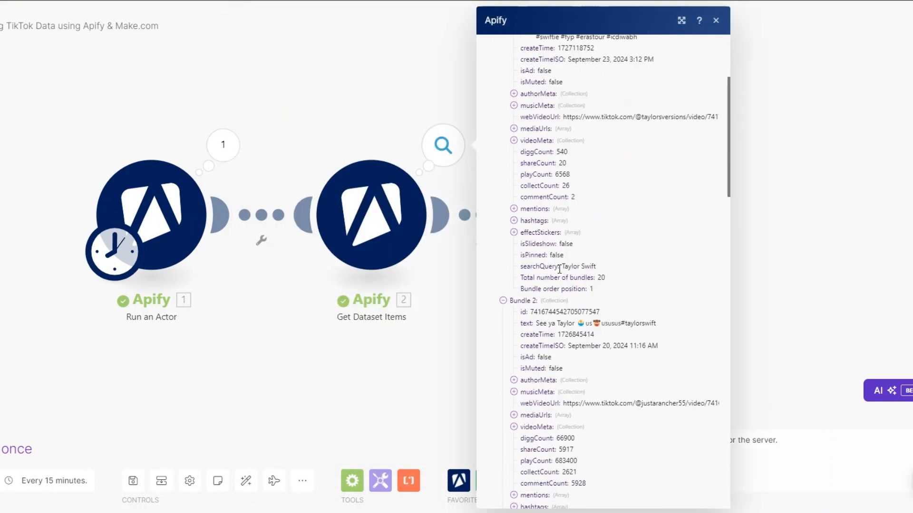
pyautogui.moveTo(561, 267); pyautogui.dragTo(622, 269)
pyautogui.scroll(-20, 622, 269)
pyautogui.scroll(-1, 621, 271)
pyautogui.click(374, 309)
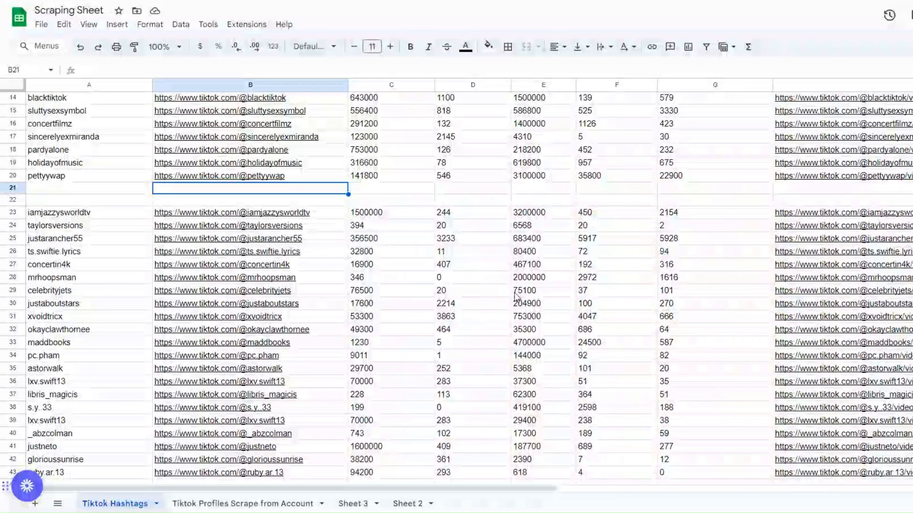
pyautogui.moveTo(181, 333)
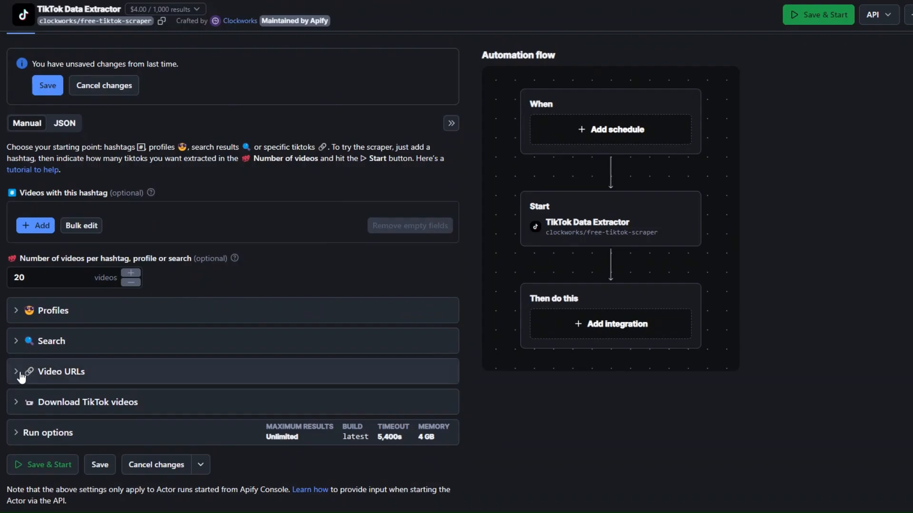
# - In Apify, expand the Search and Video URLs sections and add the copied mtvuk TikTok video link as a direct URL
pyautogui.click(19, 373)
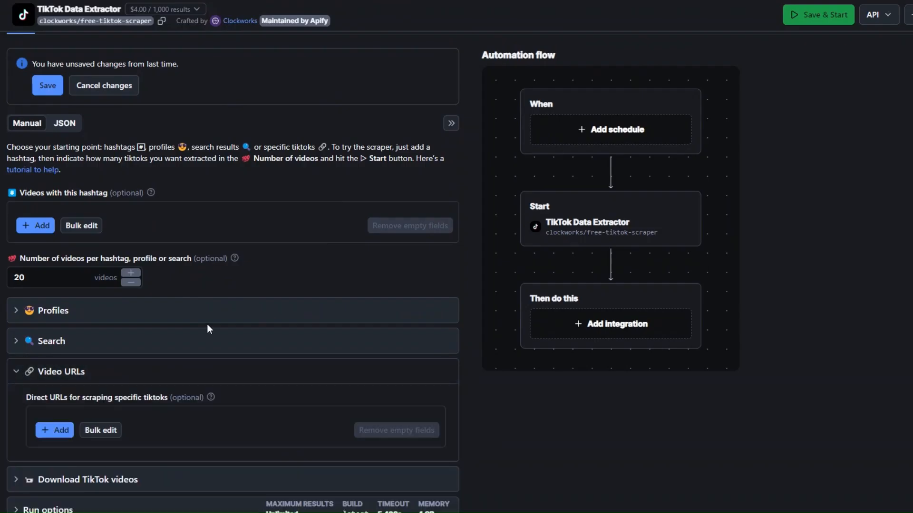
pyautogui.scroll(-2, 207, 324)
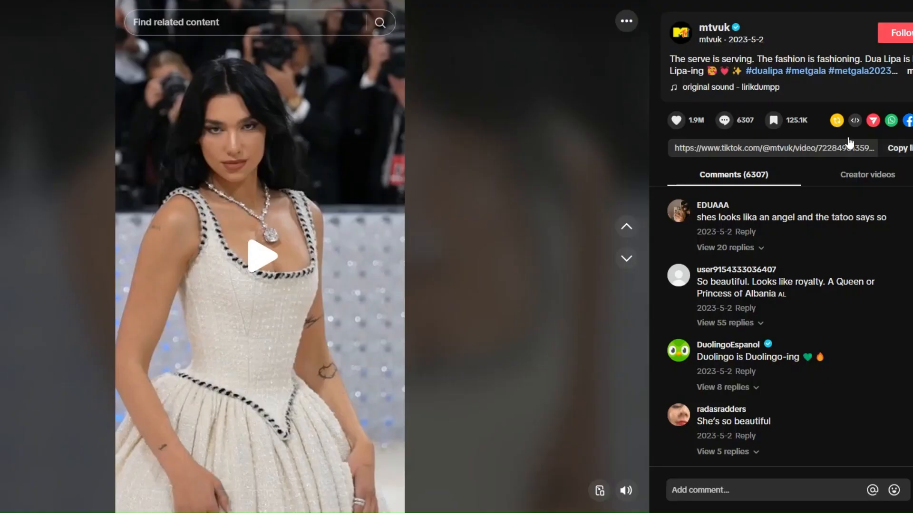
pyautogui.click(898, 147)
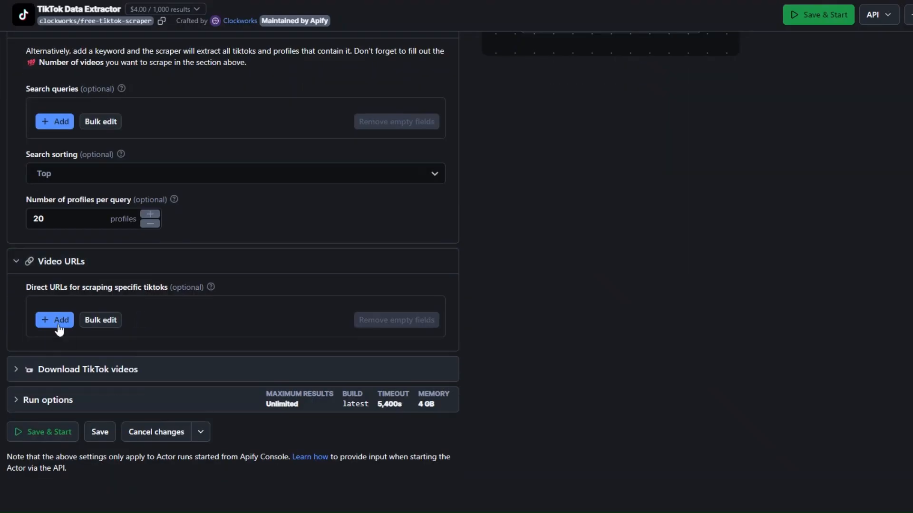
pyautogui.click(54, 320)
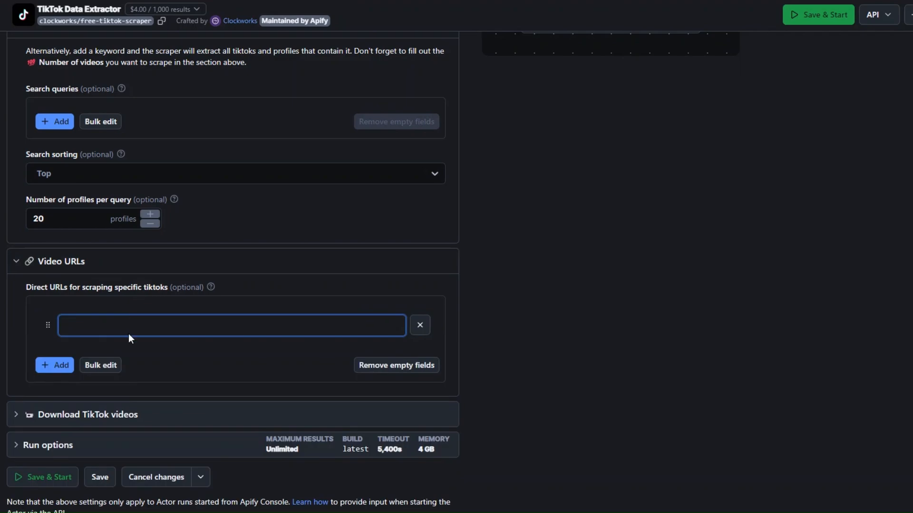
pyautogui.hotkey('ctrl', 'v')
# - Show the actor input with the mtvuk video URL as JSON and copy all of it
pyautogui.scroll(6, 248, 328)
pyautogui.click(64, 90)
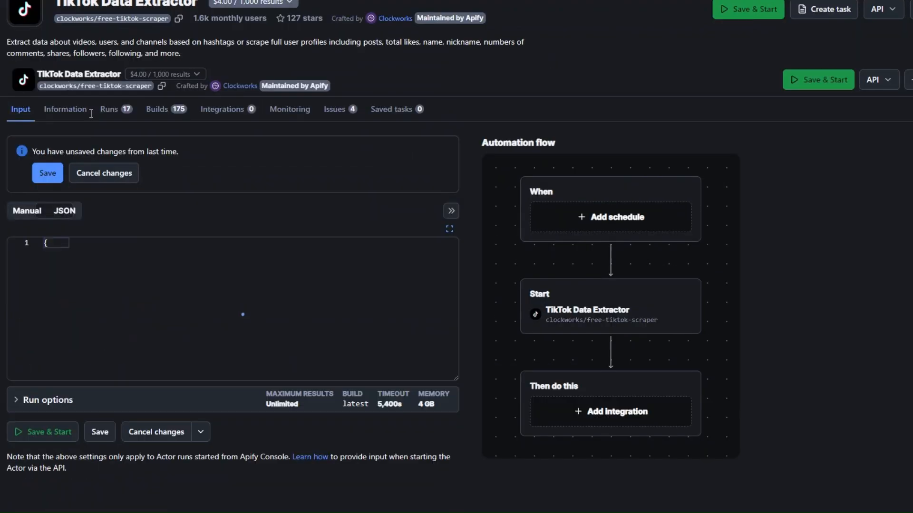
pyautogui.moveTo(45, 244); pyautogui.dragTo(84, 377)
pyautogui.rightClick(80, 333)
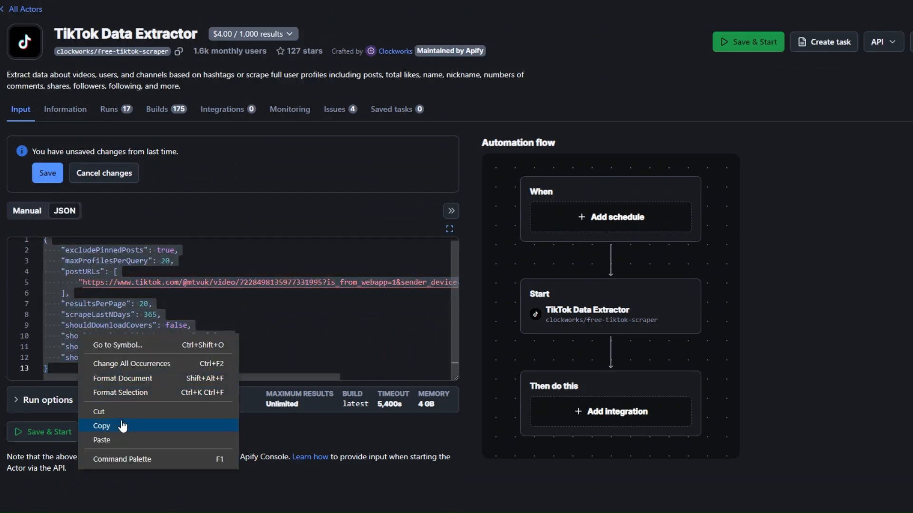
pyautogui.click(101, 426)
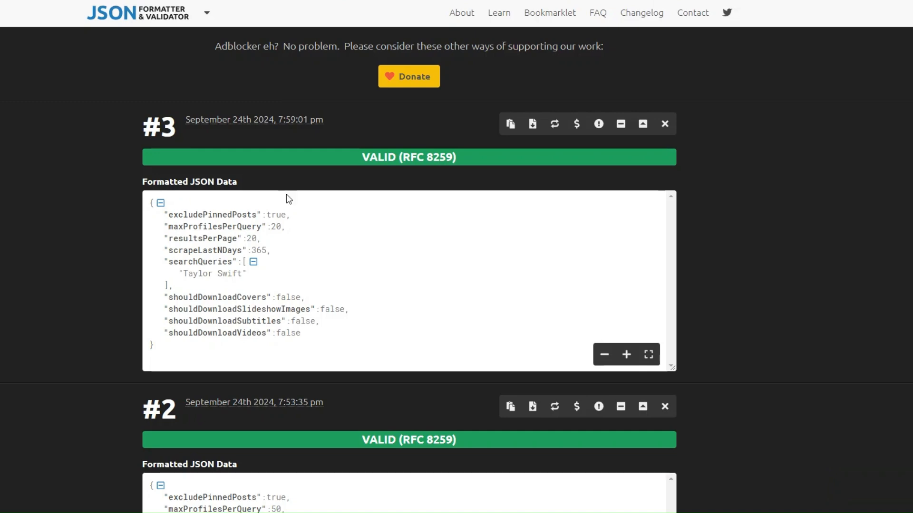
# - In JSON Formatter & Validator, replace the search data with the copied video URL JSON, process it, and copy the formatted result
pyautogui.scroll(7, 257, 223)
pyautogui.hotkey('ctrl', 'a')
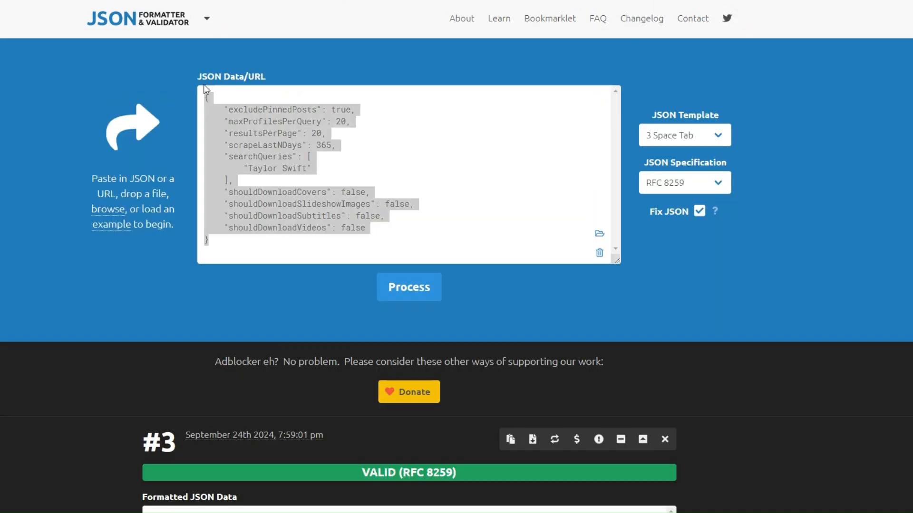
pyautogui.hotkey('ctrl', 'v')
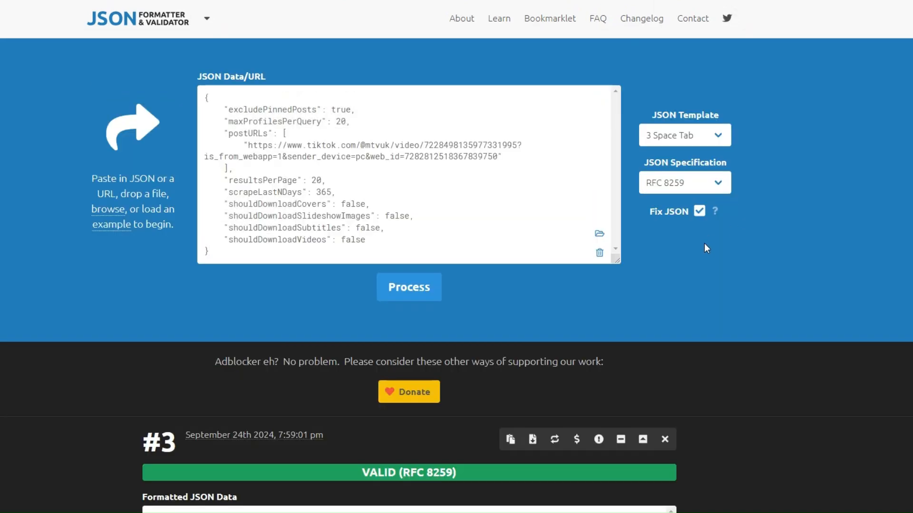
pyautogui.click(409, 287)
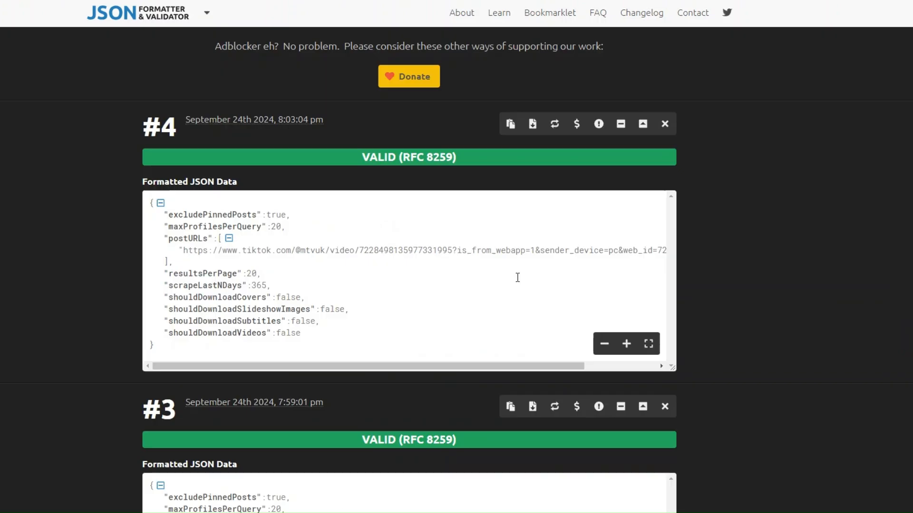
pyautogui.click(510, 124)
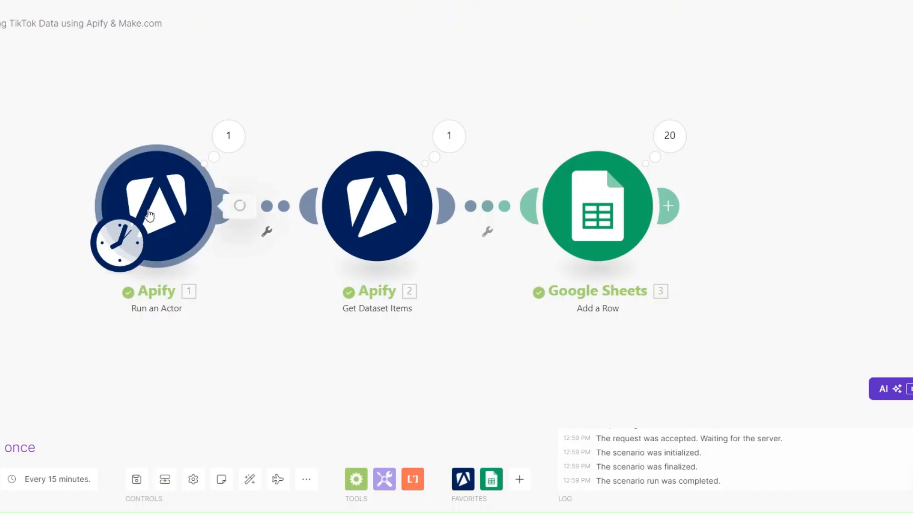
# - In Make.com, replace the Run an Actor input JSON with the formatted mtvuk video URL JSON, save the module, and run the scenario once
pyautogui.click(148, 215)
pyautogui.click(253, 250)
pyautogui.moveTo(253, 251); pyautogui.dragTo(291, 428)
pyautogui.hotkey('ctrl', 'v')
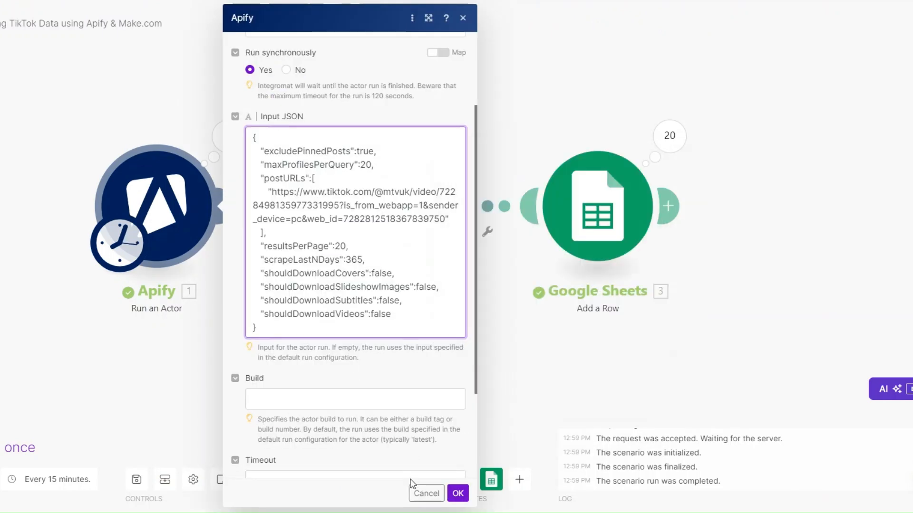
pyautogui.click(458, 494)
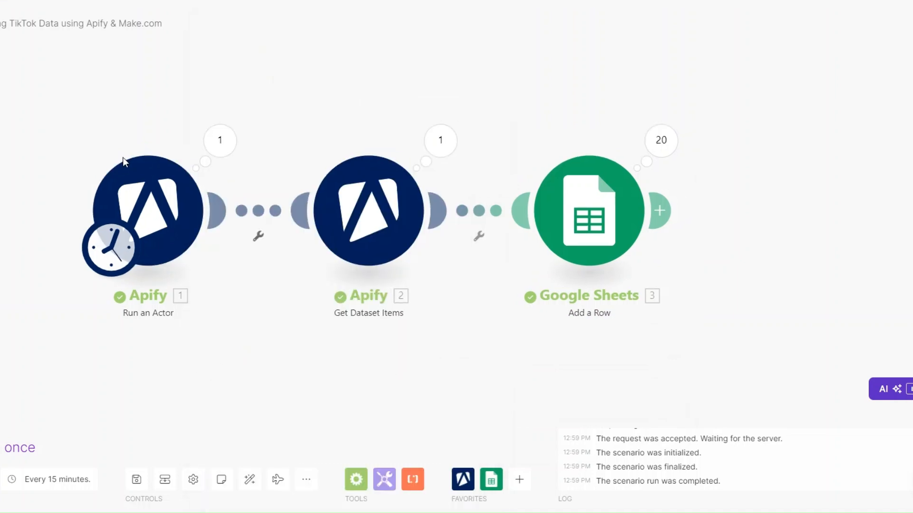
pyautogui.click(9, 448)
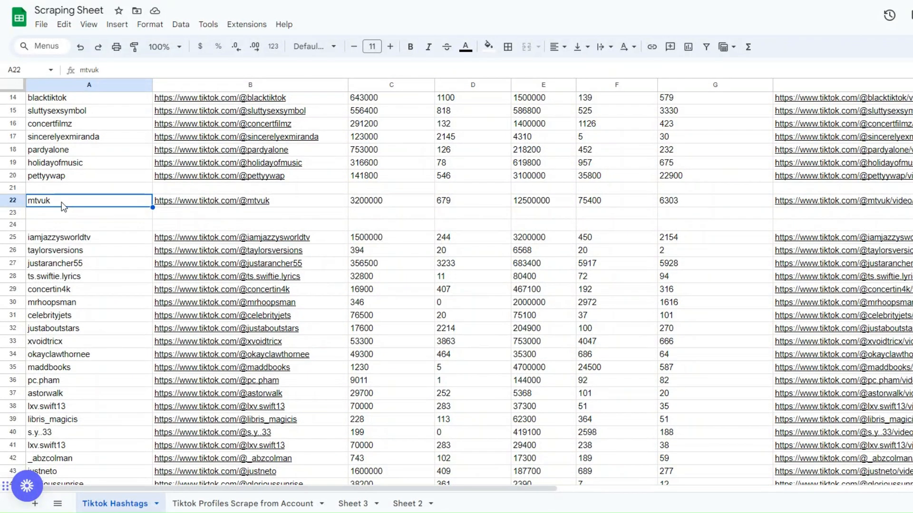
# - Review the mtvuk row in the Tiktok Hashtags sheet, comparing its following, views, shares, comment count and video URL with the column headers
pyautogui.moveTo(251, 210)
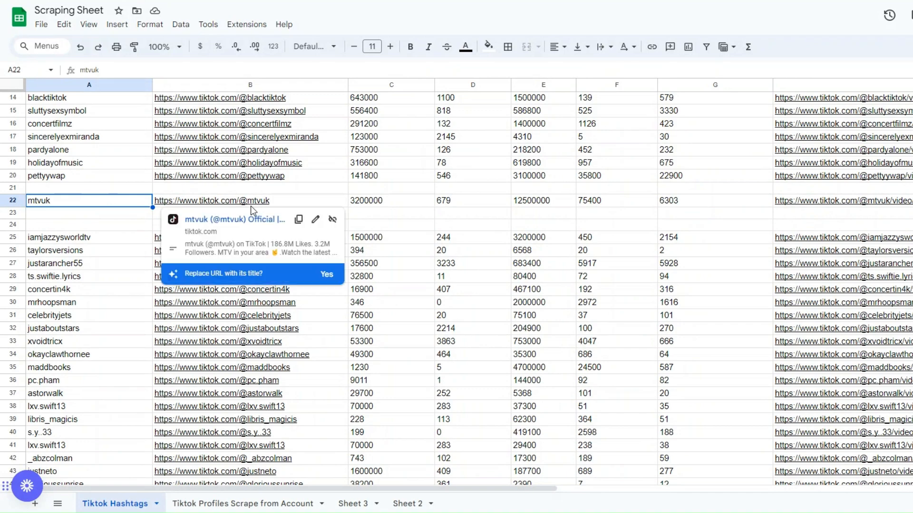
pyautogui.scroll(5, 407, 230)
pyautogui.scroll(-3, 407, 230)
pyautogui.click(461, 257)
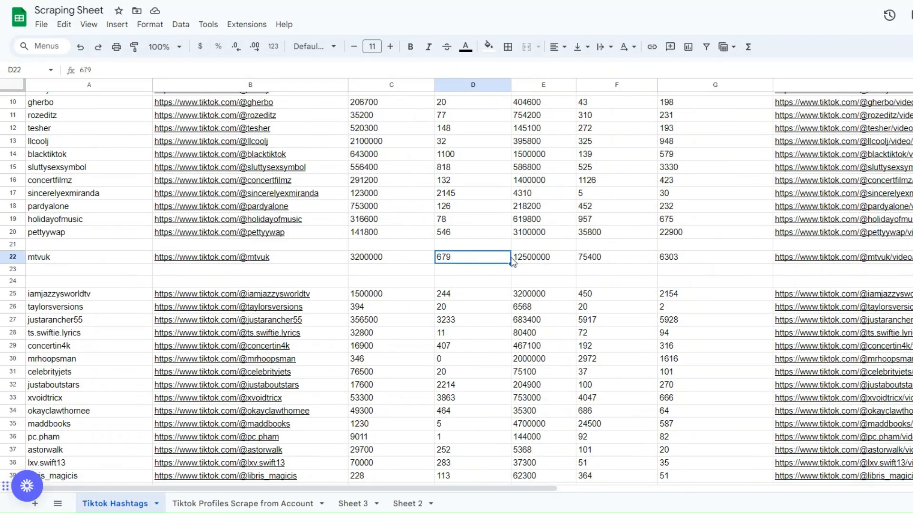
pyautogui.press('Right')
pyautogui.press('Right')
pyautogui.press('Right')
pyautogui.scroll(3, 543, 272)
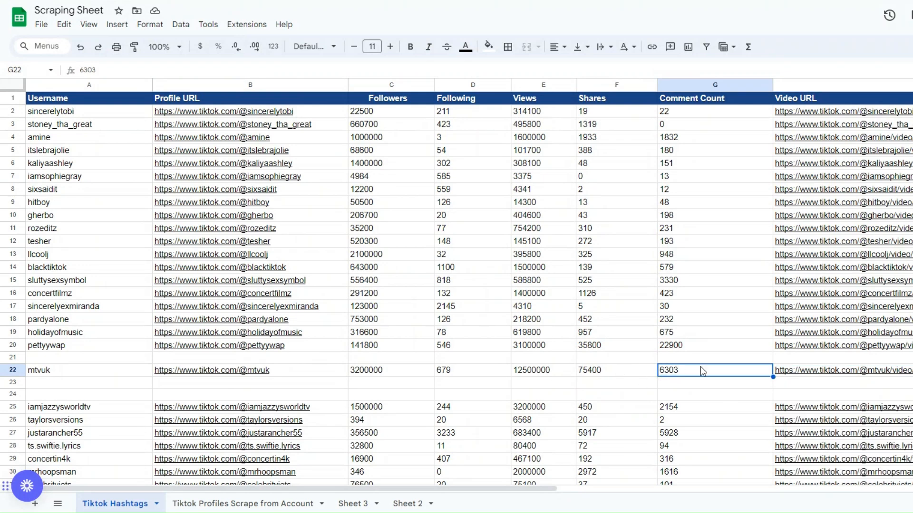
pyautogui.click(811, 375)
pyautogui.click(572, 383)
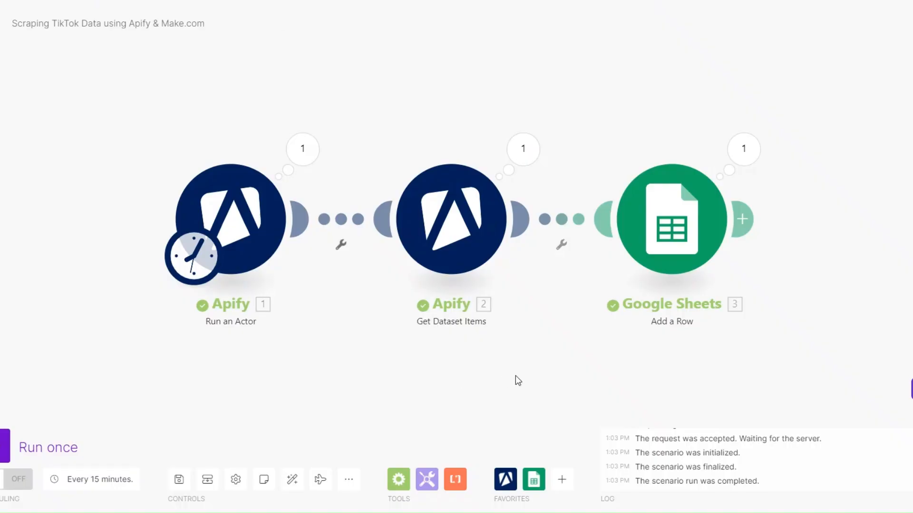
pyautogui.moveTo(407, 354)
pyautogui.mouseDown()
pyautogui.moveTo(375, 346)
pyautogui.moveTo(391, 355)
pyautogui.mouseUp()
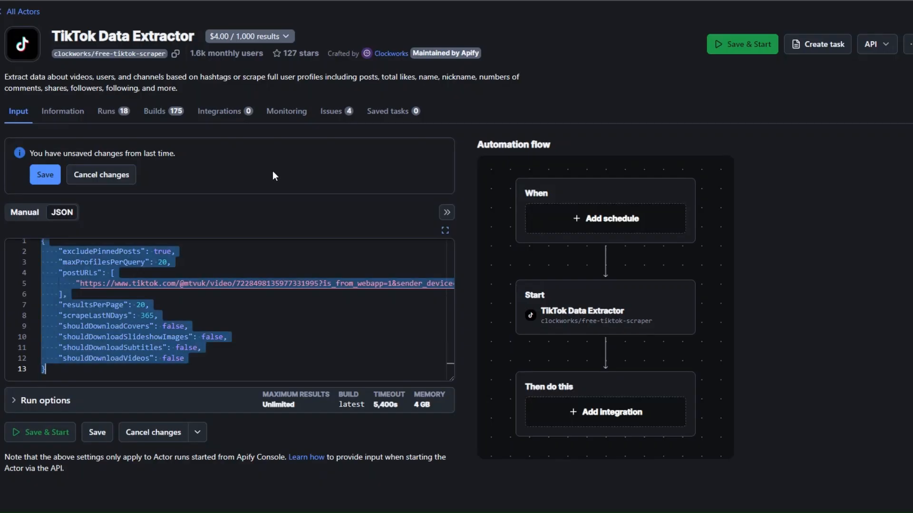
# - Return the TikTok Data Extractor input to manual mode and add the search query Taylor Swift, leaving 20 profiles per query
pyautogui.click(41, 212)
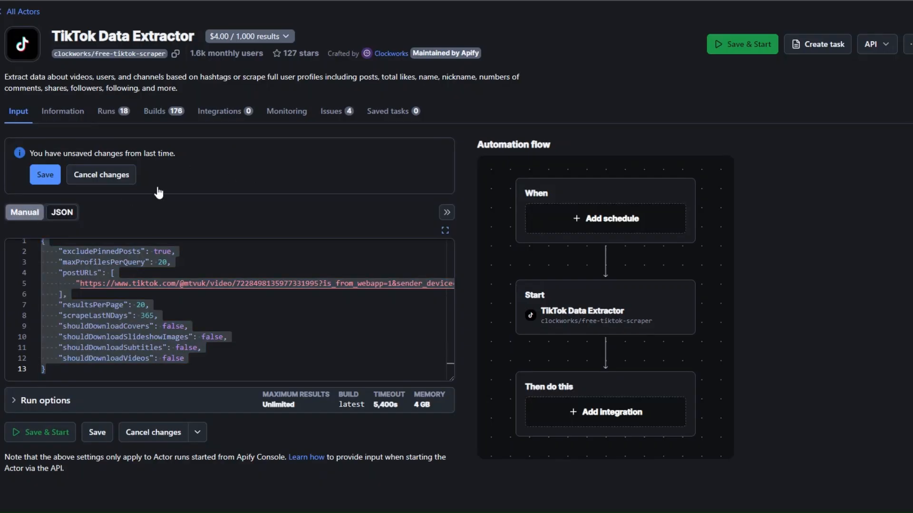
pyautogui.scroll(-3, 213, 187)
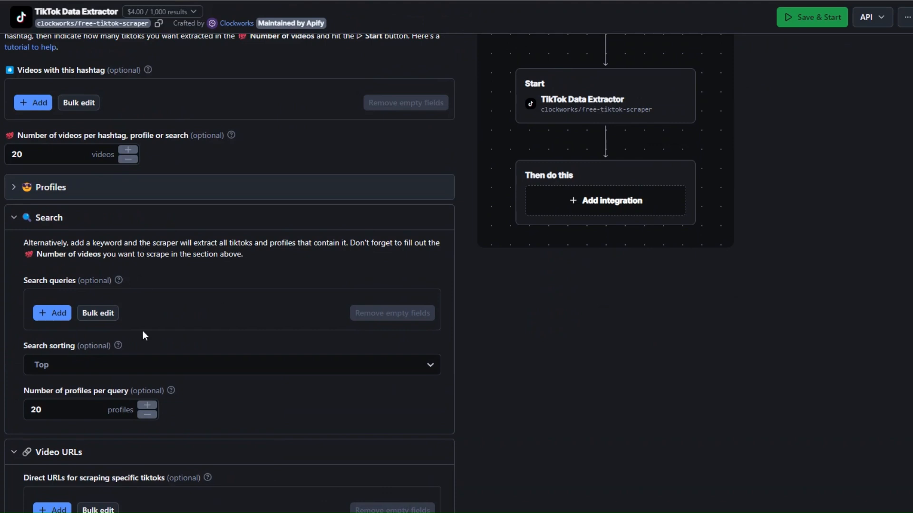
pyautogui.click(61, 313)
pyautogui.write('Taylor Swift')
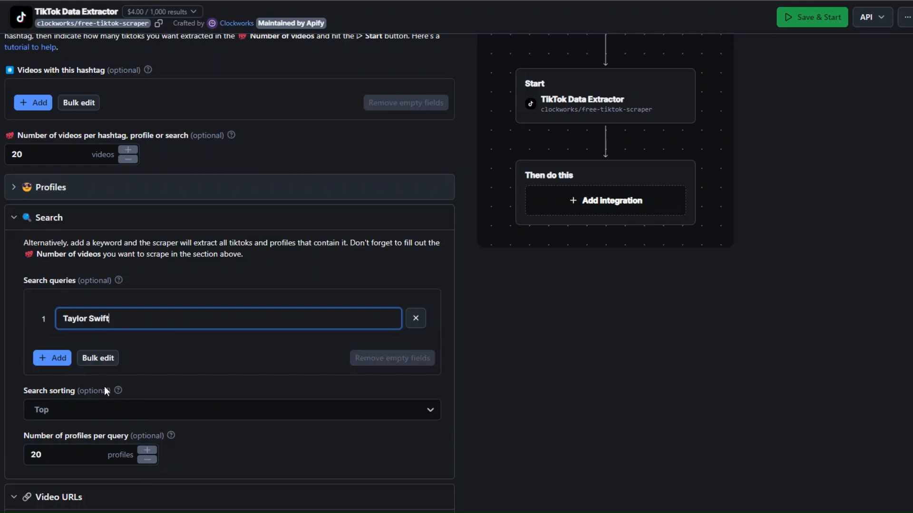
pyautogui.scroll(-1, 104, 386)
pyautogui.moveTo(104, 395); pyautogui.dragTo(13, 401)
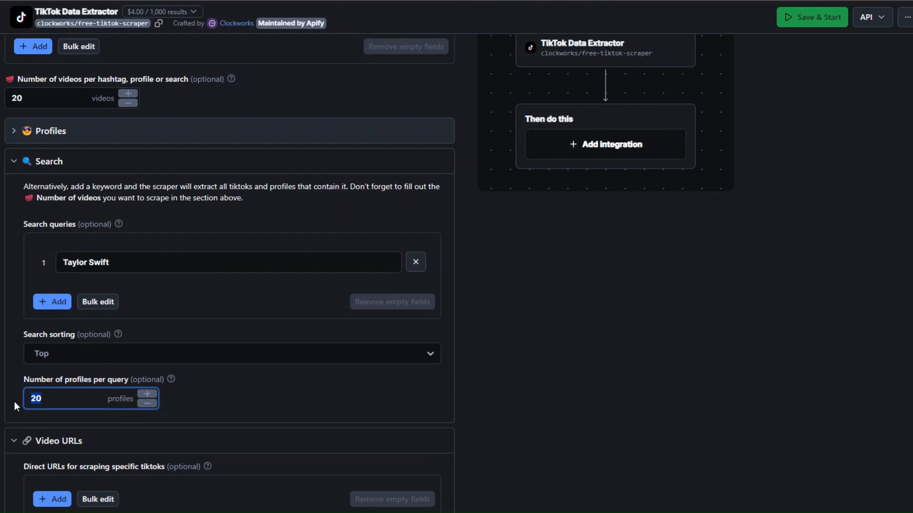
pyautogui.click(55, 400)
pyautogui.scroll(10, 122, 339)
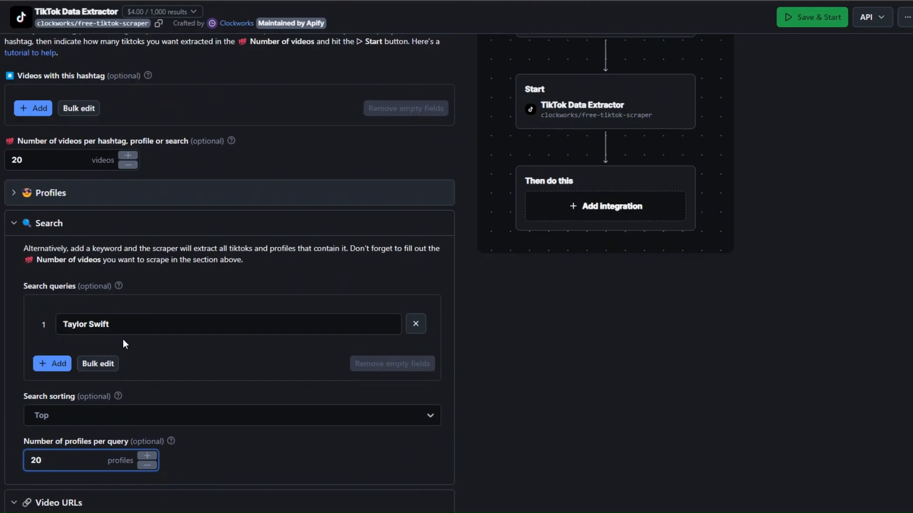
# - Show the actor input with the Taylor Swift search query as JSON and copy all of it
pyautogui.click(62, 212)
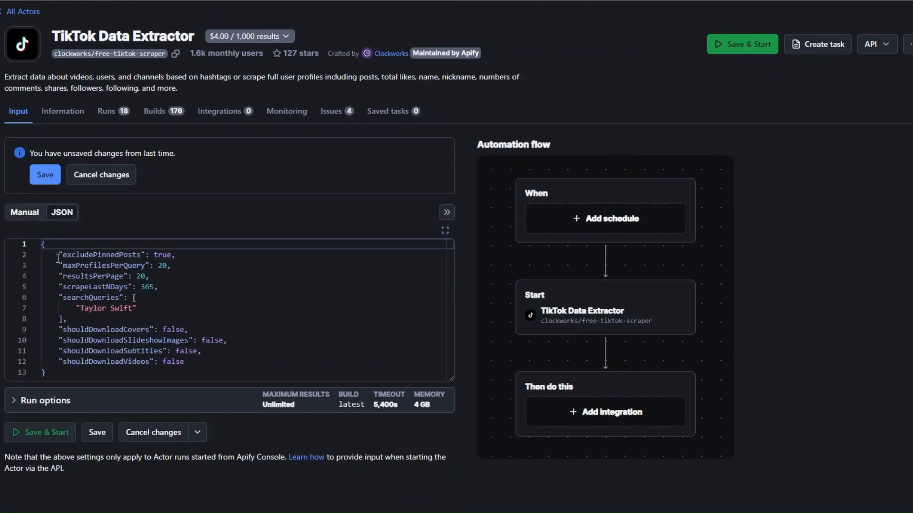
pyautogui.moveTo(42, 243); pyautogui.dragTo(52, 376)
pyautogui.rightClick(80, 351)
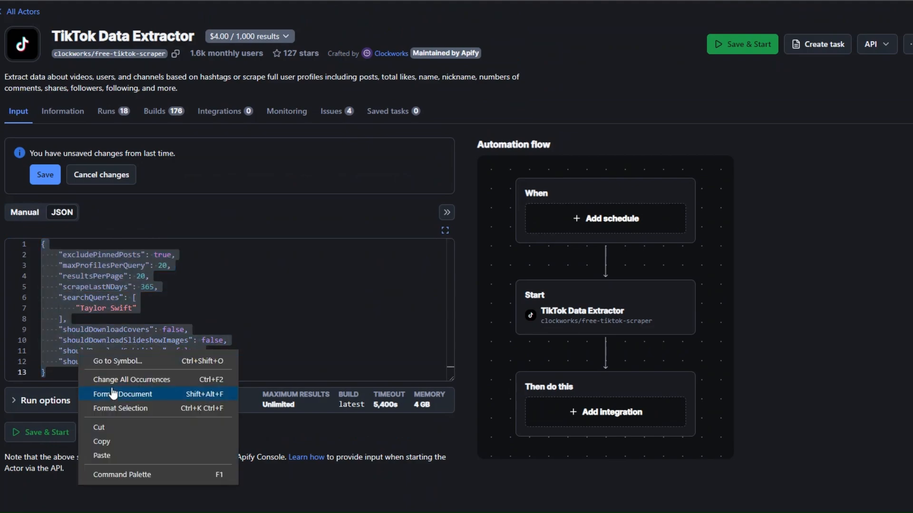
pyautogui.click(114, 441)
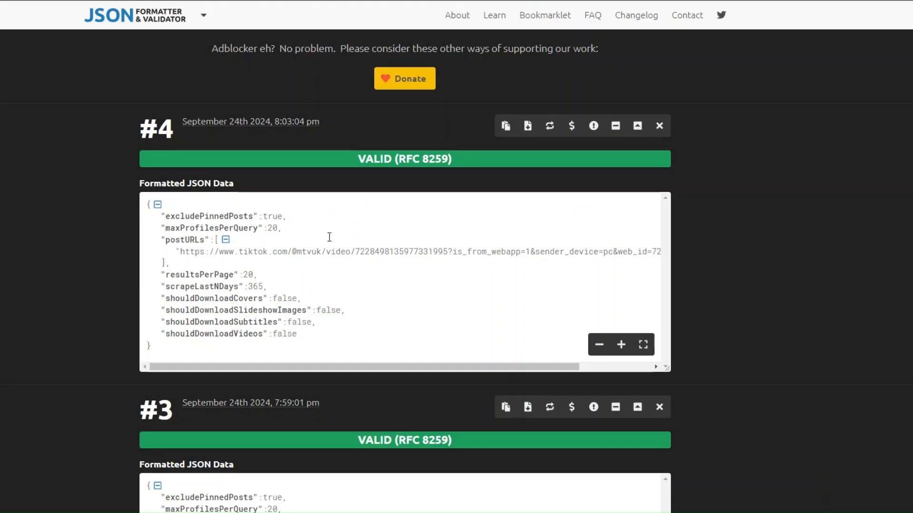
# - In JSON Formatter & Validator, replace the video URL data with the copied Taylor Swift search JSON, process it, and copy the formatted result
pyautogui.scroll(5, 328, 236)
pyautogui.scroll(2, 250, 184)
pyautogui.click(200, 90)
pyautogui.hotkey('ctrl', 'a')
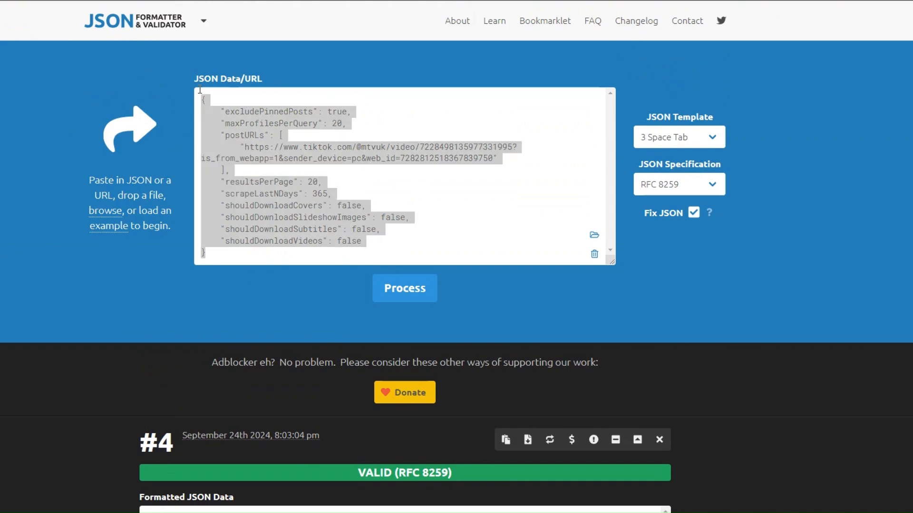
pyautogui.hotkey('ctrl', 'v')
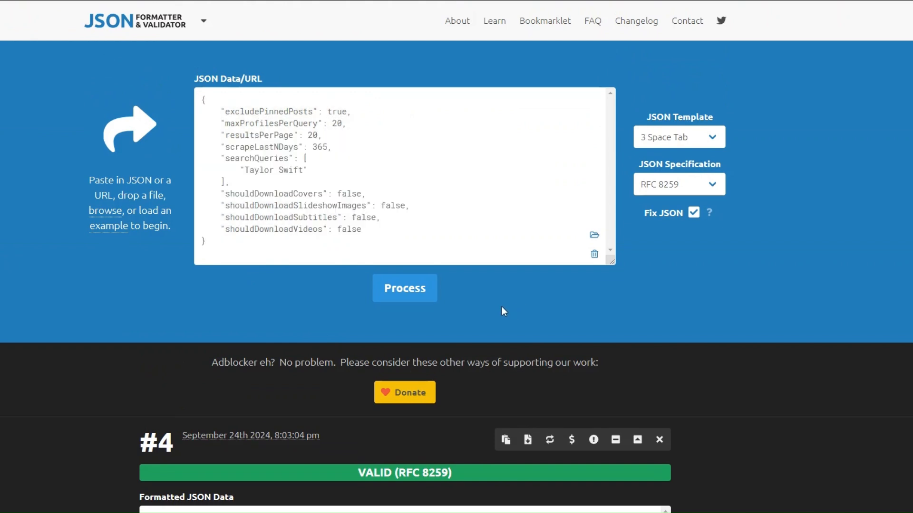
pyautogui.click(447, 284)
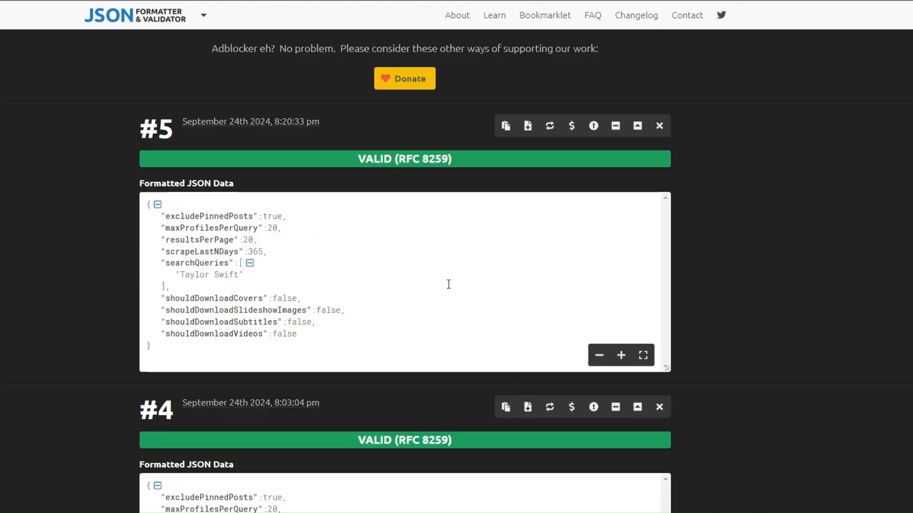
pyautogui.click(507, 128)
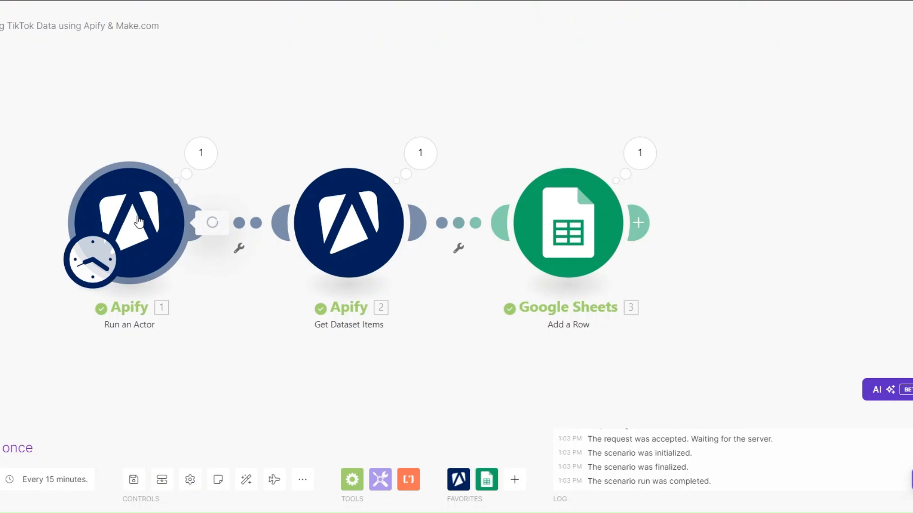
# - In Make.com, replace the Run an Actor input JSON with the formatted Taylor Swift search JSON and save the module
pyautogui.click(138, 221)
pyautogui.click(287, 279)
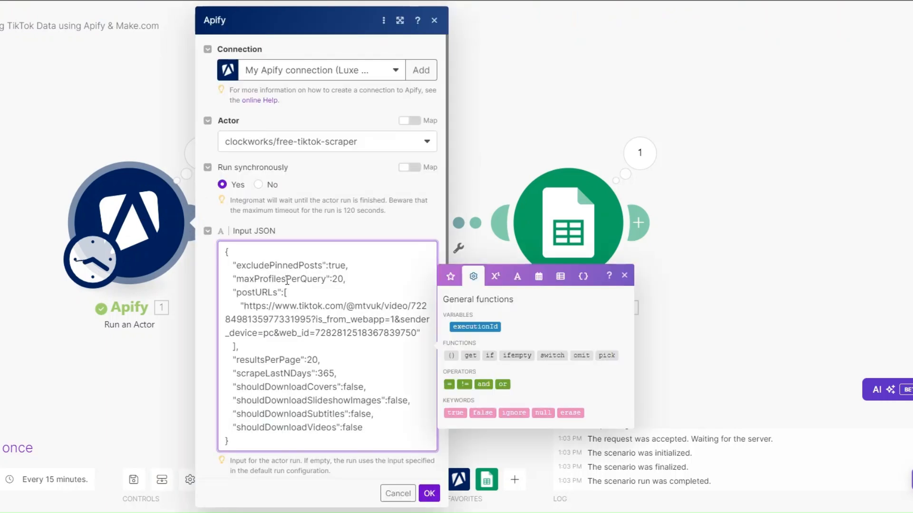
pyautogui.hotkey('ctrl', 'a')
pyautogui.hotkey('ctrl', 'v')
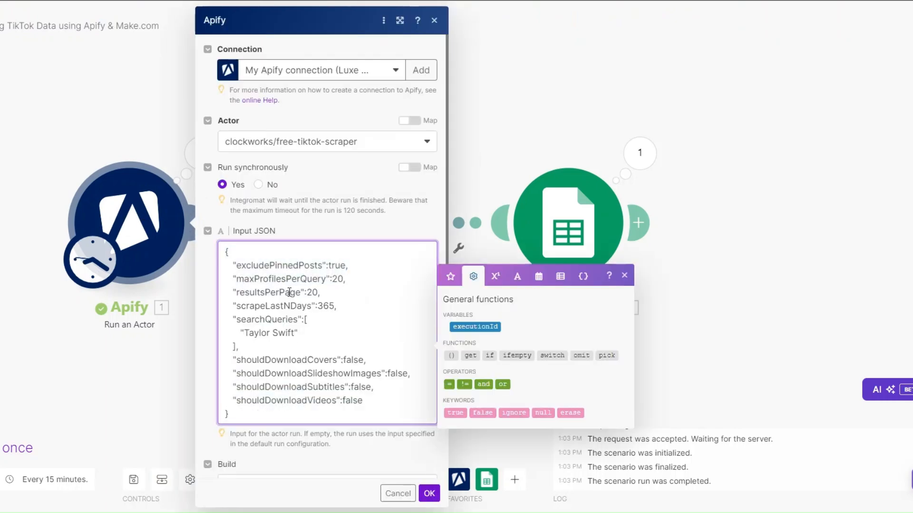
pyautogui.scroll(-3, 343, 371)
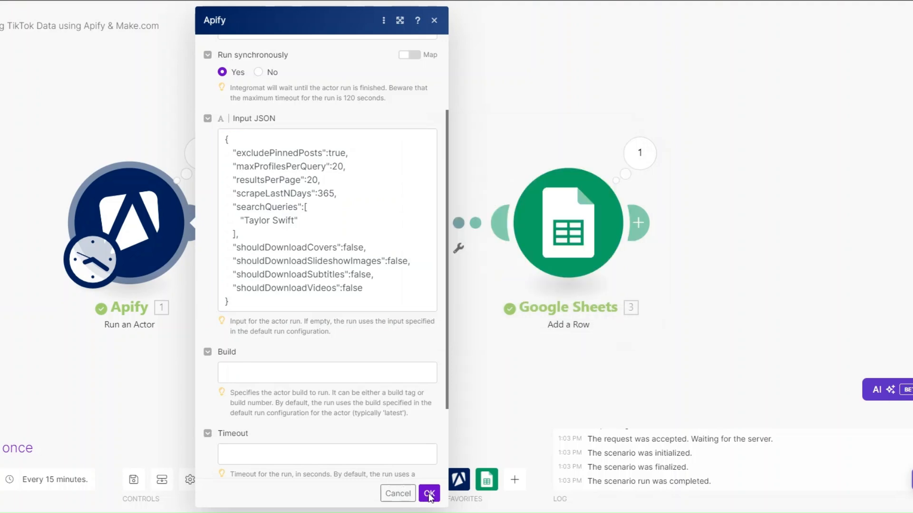
pyautogui.click(429, 493)
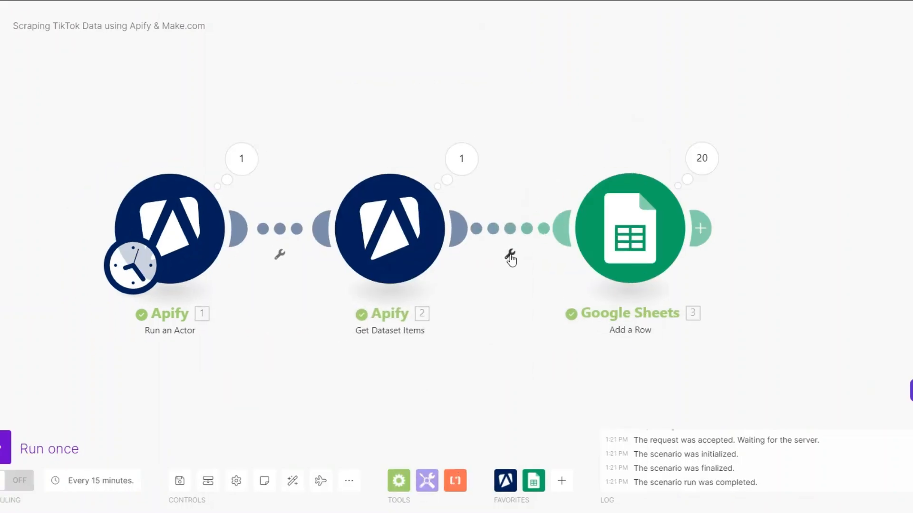
# - Set up a filter between Get Dataset Items and Google Sheets labelled Viral TikToks, using playCount from the dataset items as its condition
pyautogui.click(509, 253)
pyautogui.click(441, 340)
pyautogui.click(505, 249)
pyautogui.click(511, 266)
pyautogui.write('Viral TikToks')
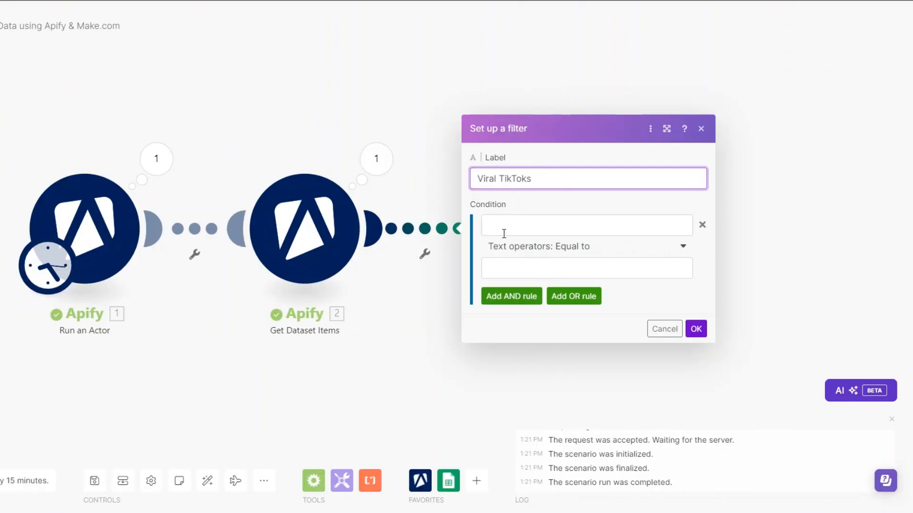
pyautogui.click(505, 233)
pyautogui.scroll(-6, 655, 349)
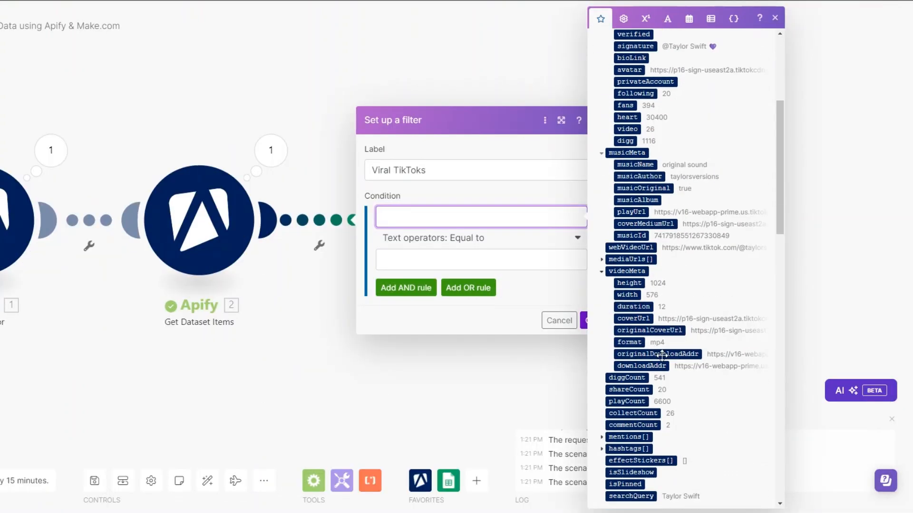
pyautogui.scroll(-1, 655, 349)
pyautogui.click(627, 289)
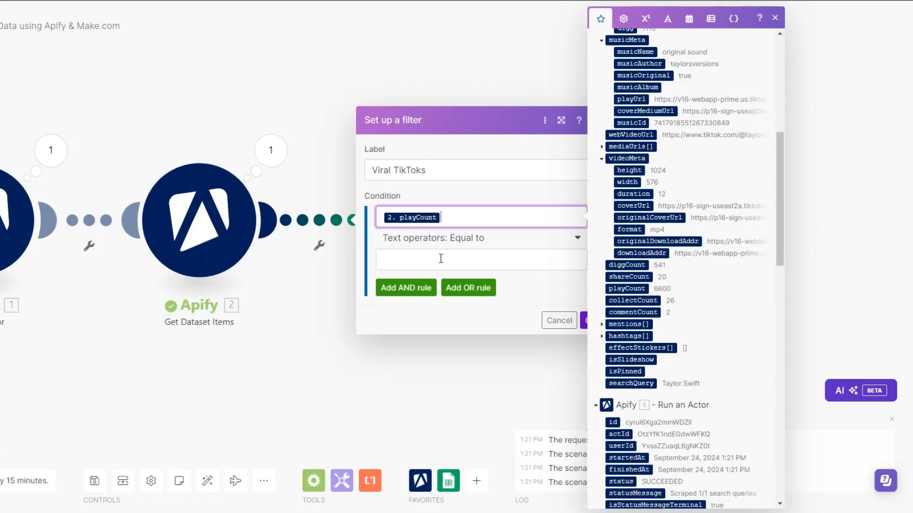
# - Set the filter condition to numeric Greater than 100000, save the filter, and run the scenario once
pyautogui.click(477, 238)
pyautogui.scroll(-5, 467, 333)
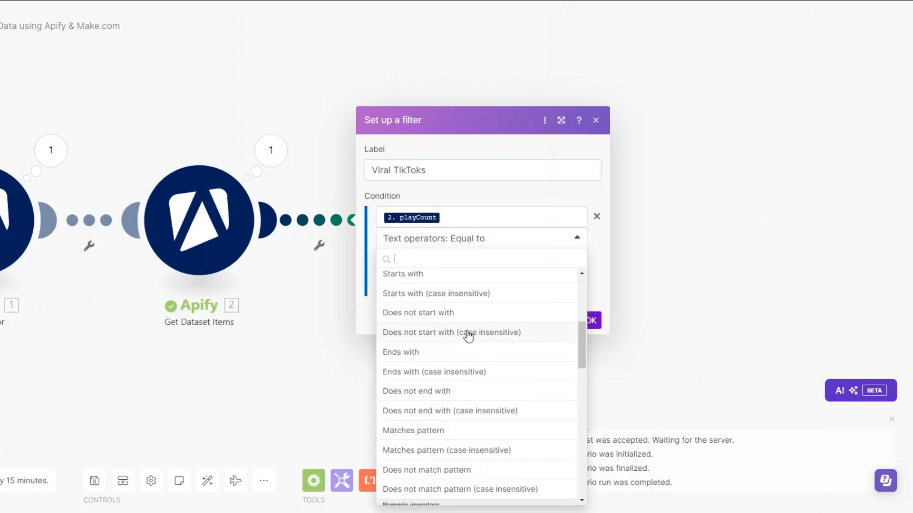
pyautogui.scroll(-1, 469, 337)
pyautogui.click(459, 333)
pyautogui.click(411, 256)
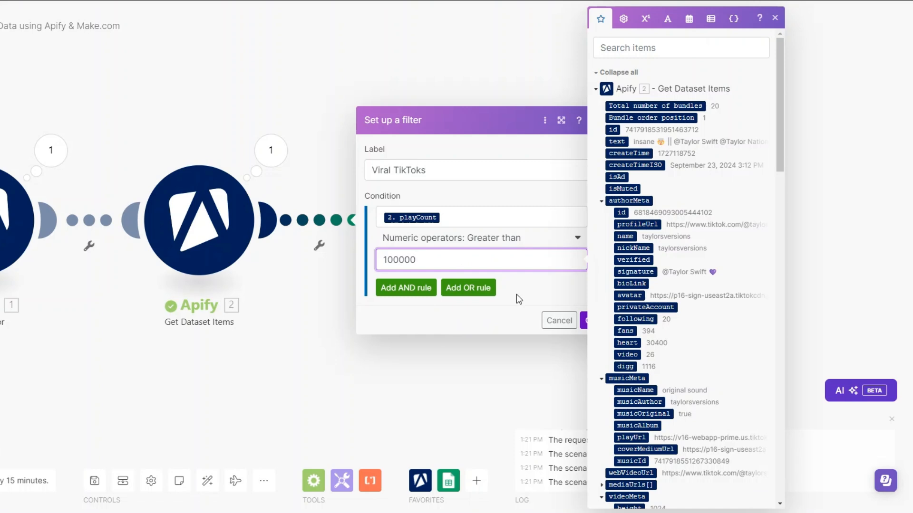
pyautogui.press('Return')
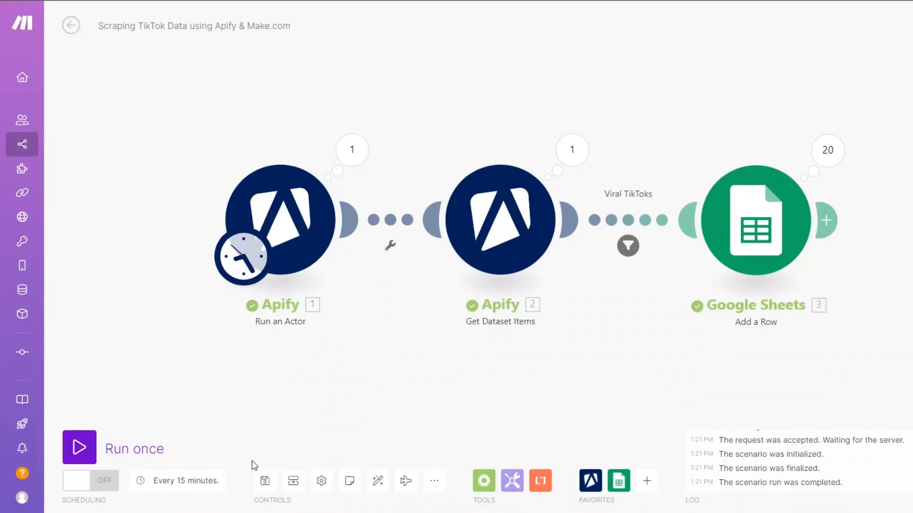
pyautogui.click(80, 447)
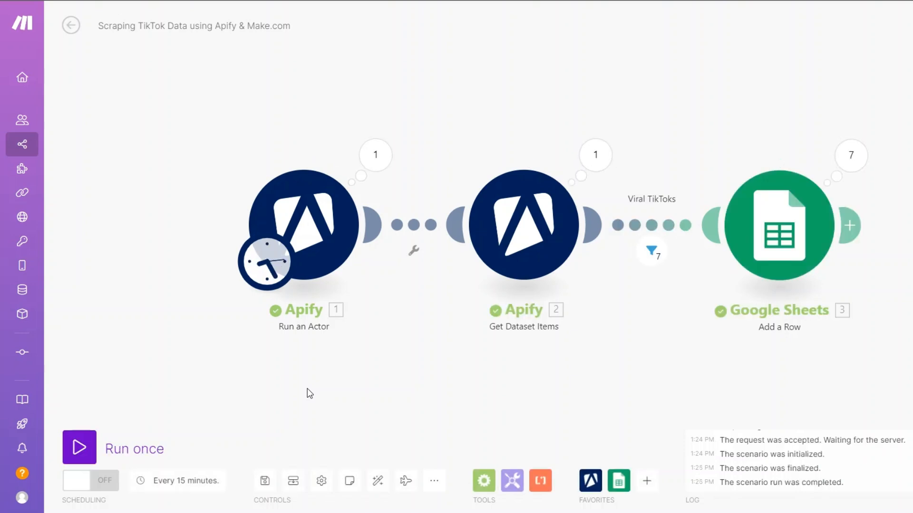
# - Inspect the run output of Run an Actor and Get Dataset Items, checking the run status and the bundles' playCount values
pyautogui.click(375, 154)
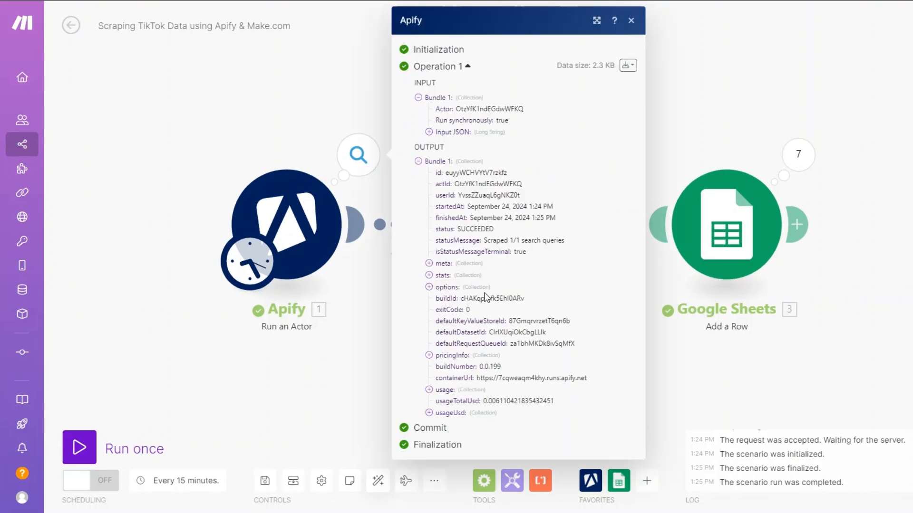
pyautogui.doubleClick(464, 228)
pyautogui.click(708, 385)
pyautogui.click(578, 151)
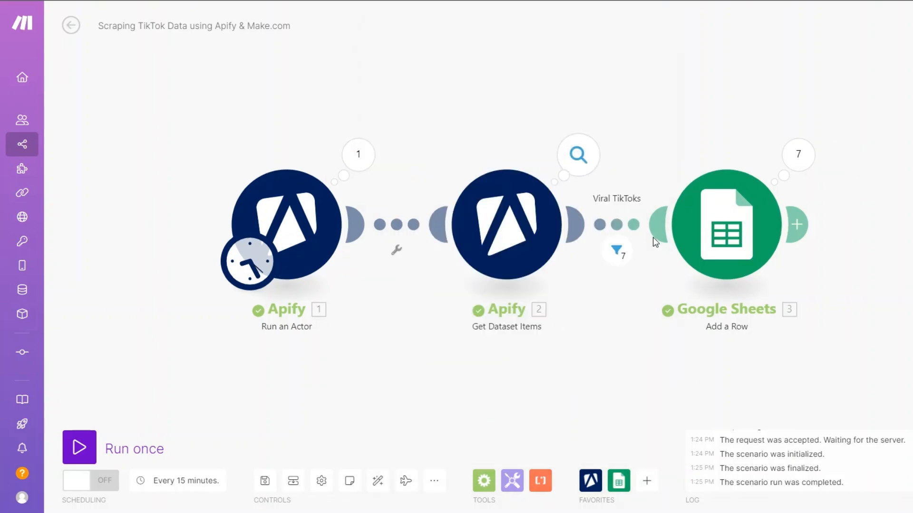
pyautogui.scroll(-20, 725, 293)
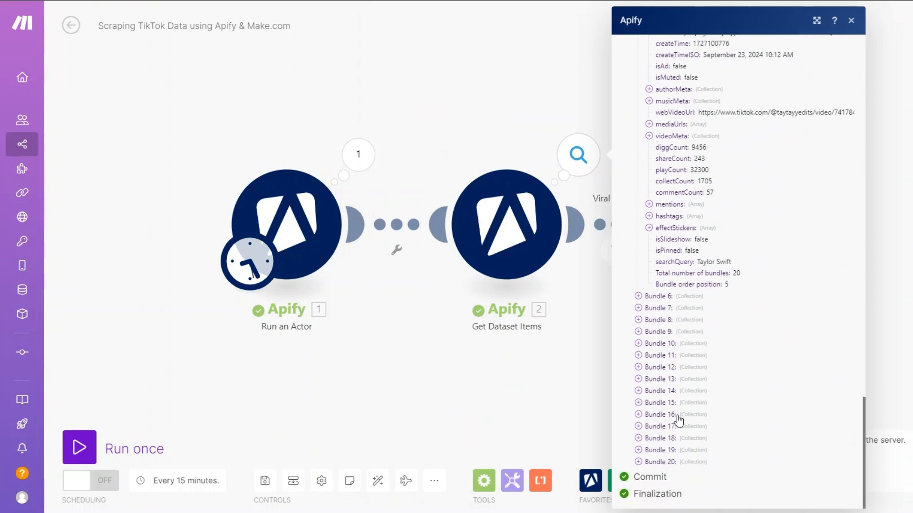
pyautogui.moveTo(698, 223); pyautogui.dragTo(739, 224)
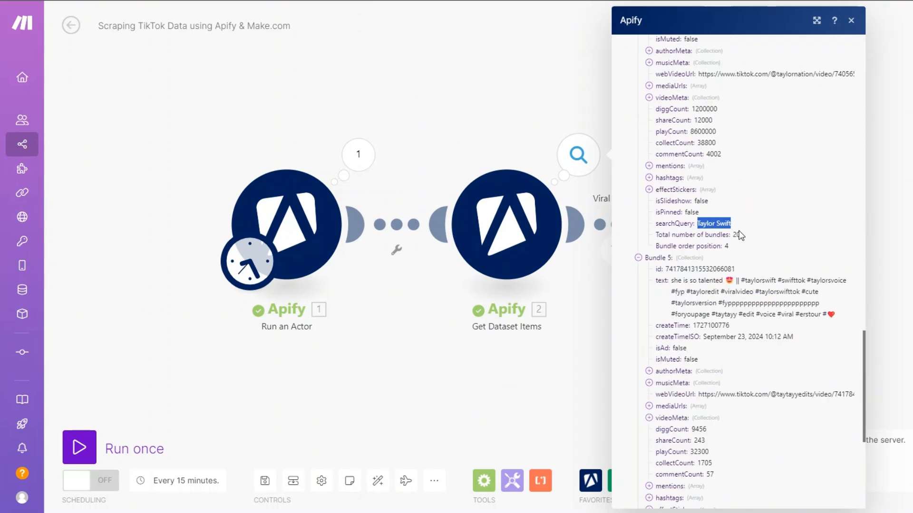
pyautogui.click(895, 334)
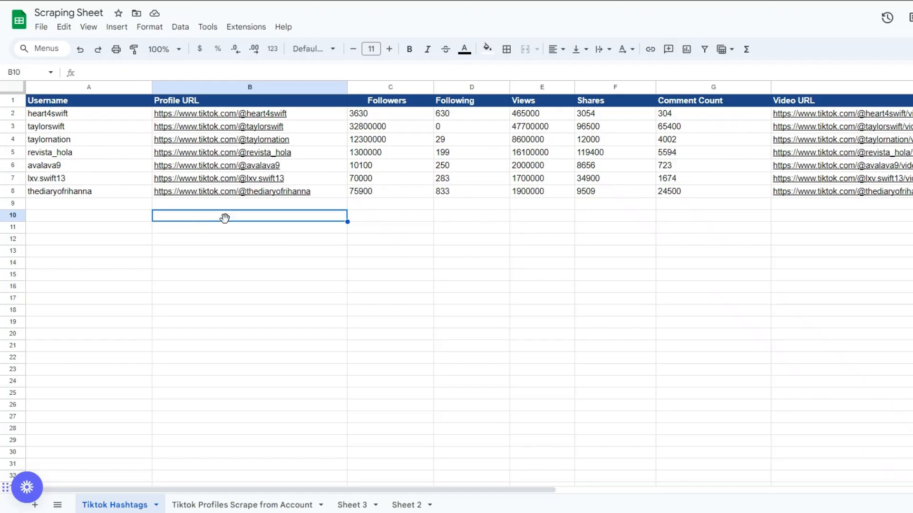
# - Review the filtered rows in the Tiktok Hashtags sheet, checking each row's Views value and video URL
pyautogui.click(522, 127)
pyautogui.click(523, 140)
pyautogui.click(523, 152)
pyautogui.click(523, 164)
pyautogui.click(523, 190)
pyautogui.click(522, 184)
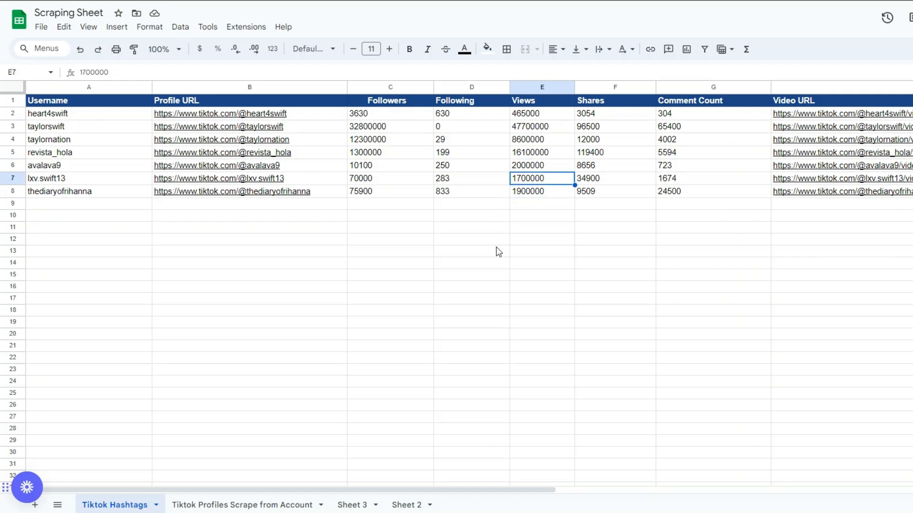
pyautogui.click(154, 225)
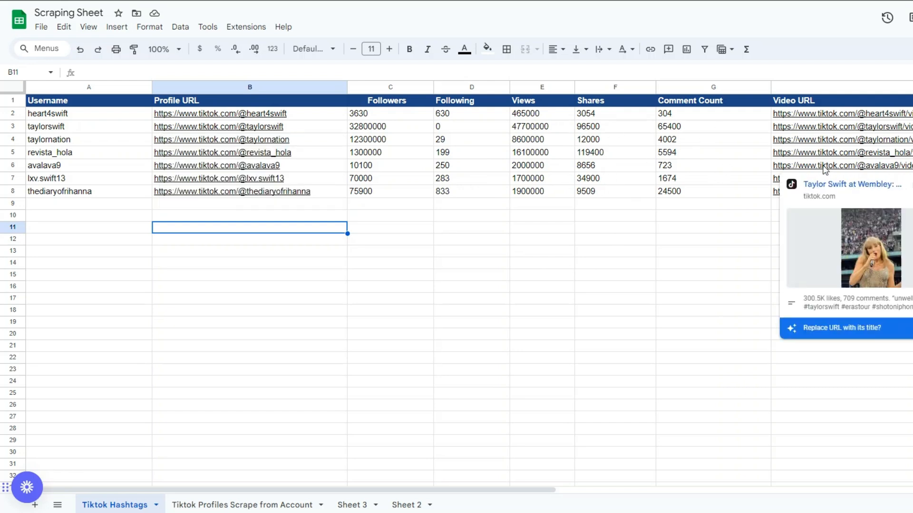
pyautogui.click(576, 228)
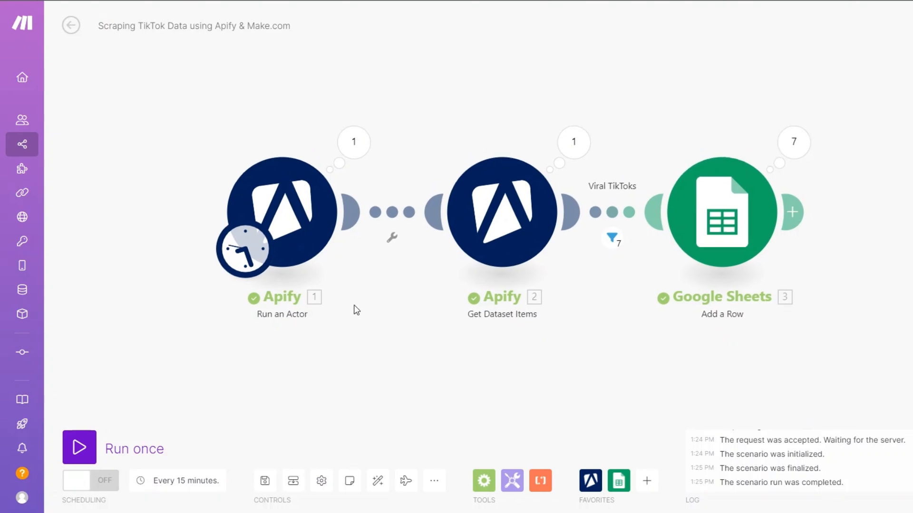
# - In Make.com, review the search query in the Run an Actor input JSON and close the module settings
pyautogui.moveTo(354, 305); pyautogui.dragTo(362, 302)
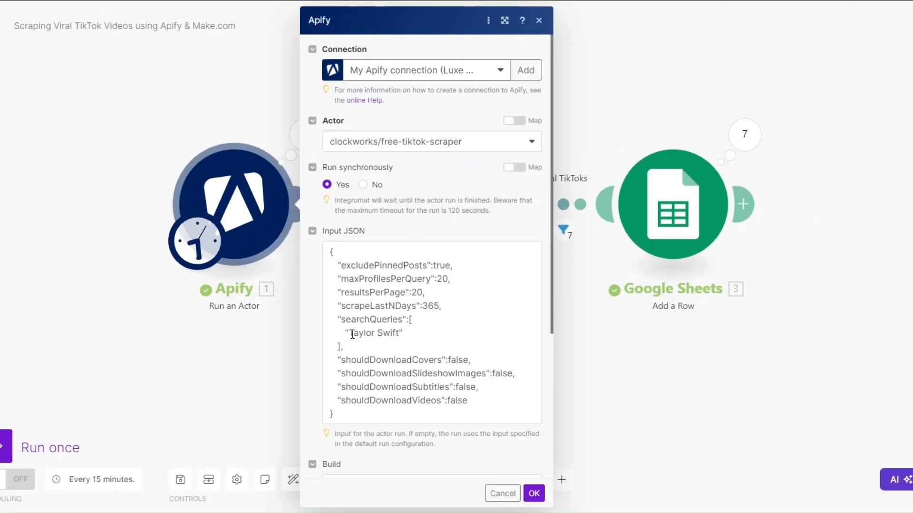
pyautogui.moveTo(352, 334); pyautogui.dragTo(397, 335)
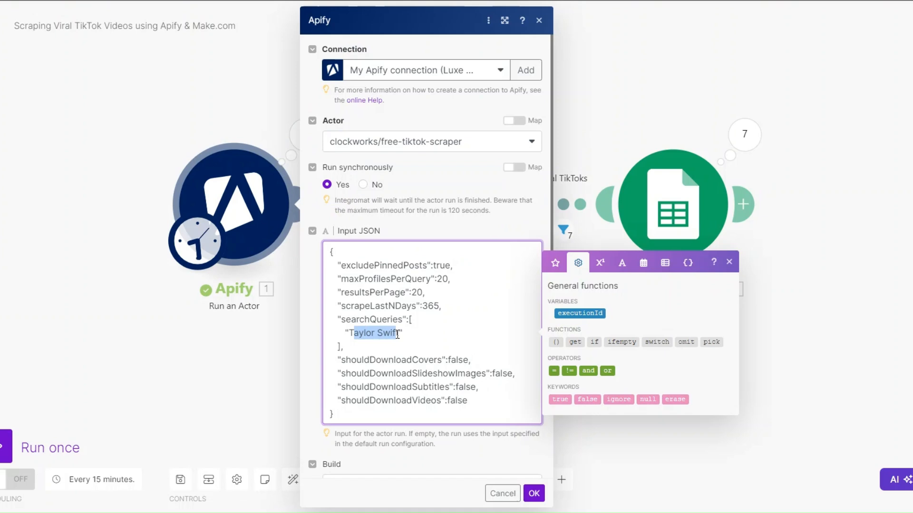
pyautogui.click(397, 334)
pyautogui.click(535, 438)
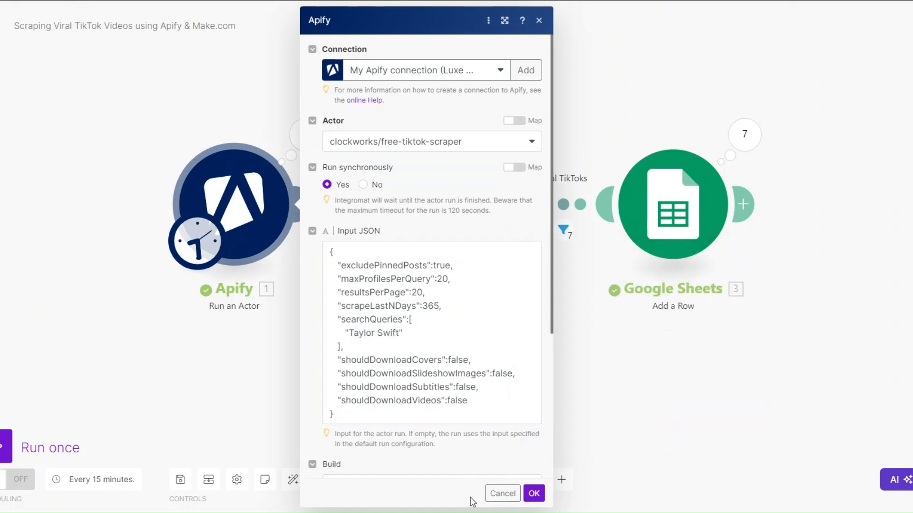
pyautogui.click(534, 494)
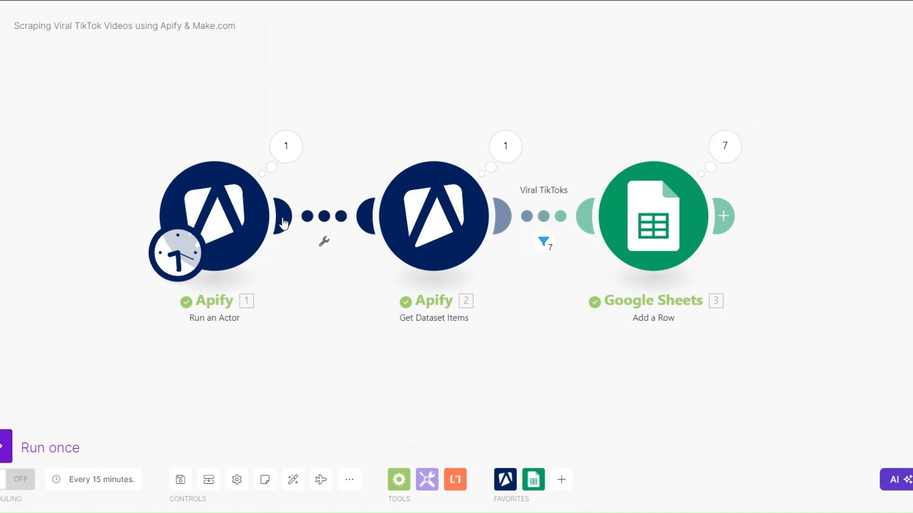
pyautogui.moveTo(330, 321); pyautogui.dragTo(353, 324)
pyautogui.click(244, 223)
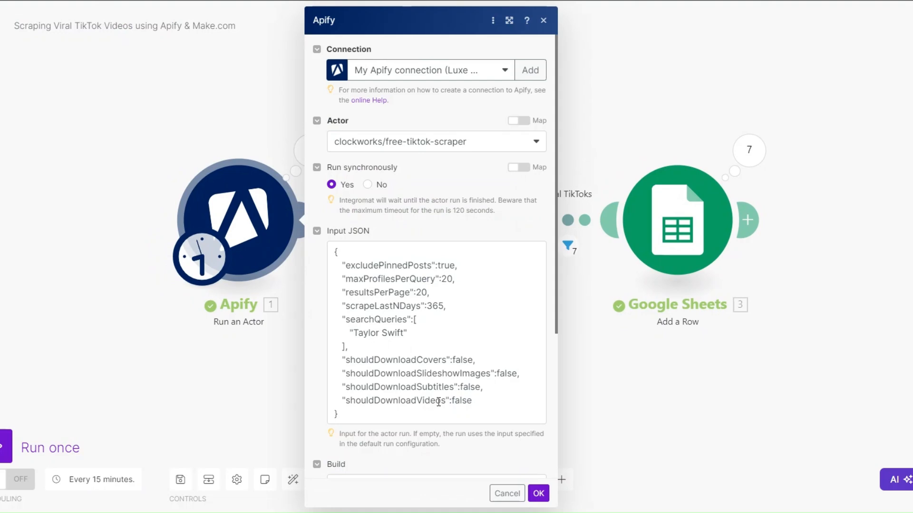
pyautogui.click(538, 493)
# - Add a Google Sheets Watch New Rows module ahead of Run an Actor, make it the scenario trigger and connect it to Run an Actor
pyautogui.click(528, 473)
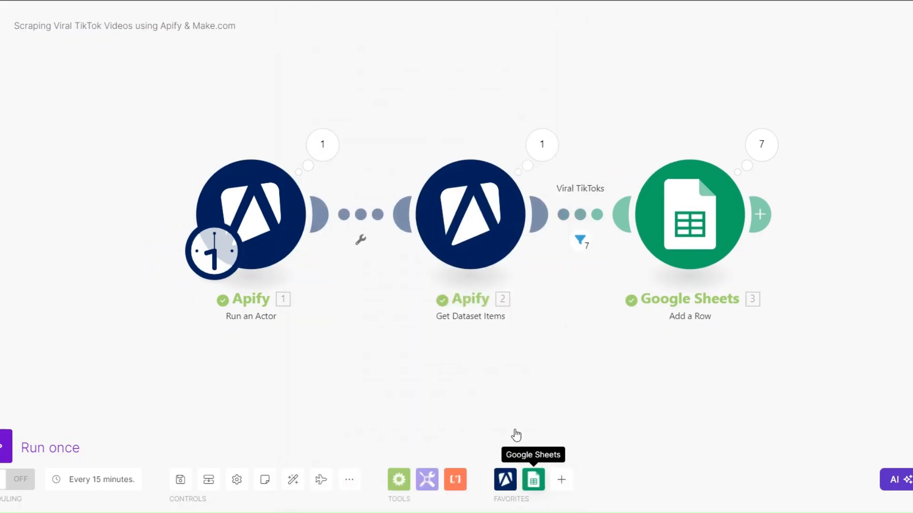
pyautogui.scroll(-8, 544, 372)
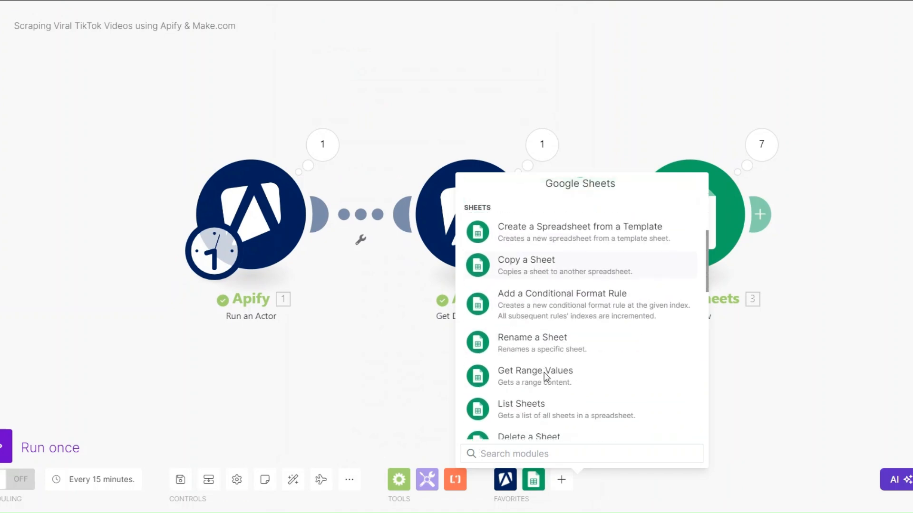
pyautogui.click(536, 355)
pyautogui.moveTo(536, 355); pyautogui.dragTo(74, 246)
pyautogui.moveTo(228, 251); pyautogui.dragTo(205, 240)
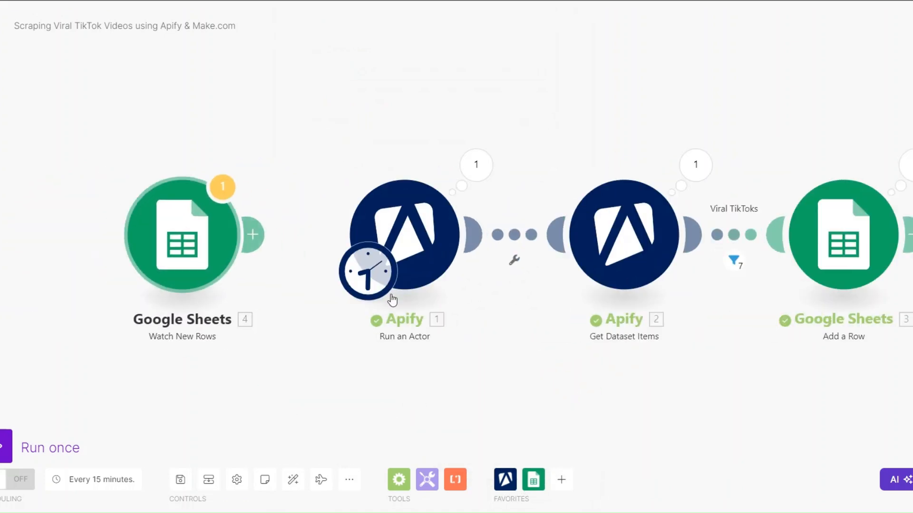
pyautogui.moveTo(364, 273); pyautogui.dragTo(205, 264)
pyautogui.moveTo(255, 241); pyautogui.dragTo(346, 257)
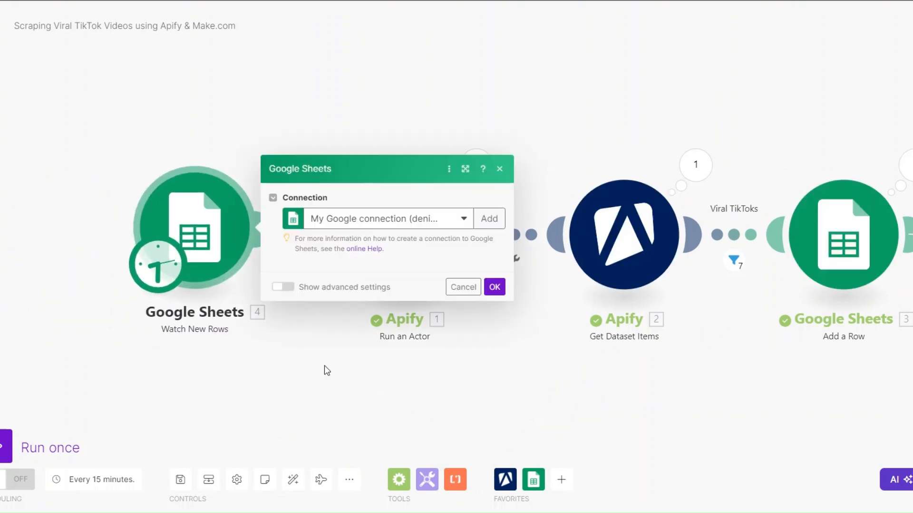
# - Configure Watch New Rows for the Tiktok Profiles sheet of Scraping Sheet with a limit of 2, and confirm where to start
pyautogui.click(232, 235)
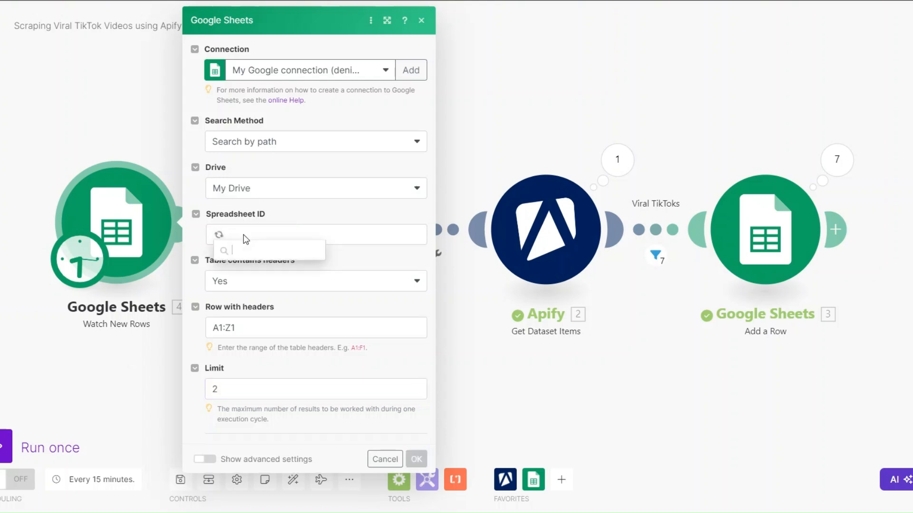
pyautogui.click(275, 270)
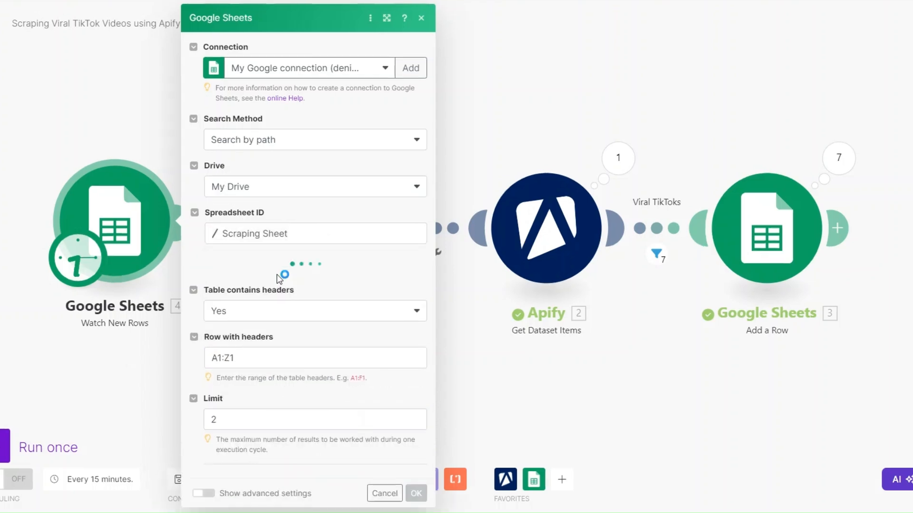
pyautogui.click(279, 284)
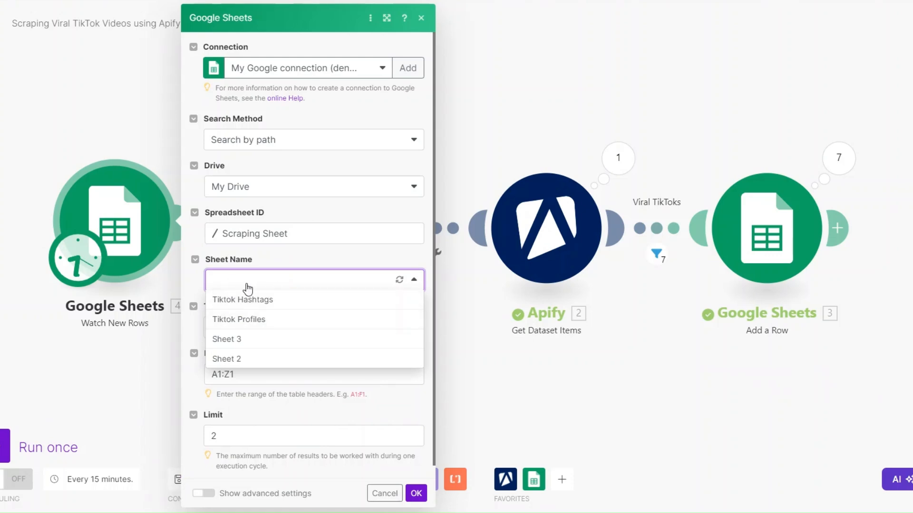
pyautogui.click(236, 319)
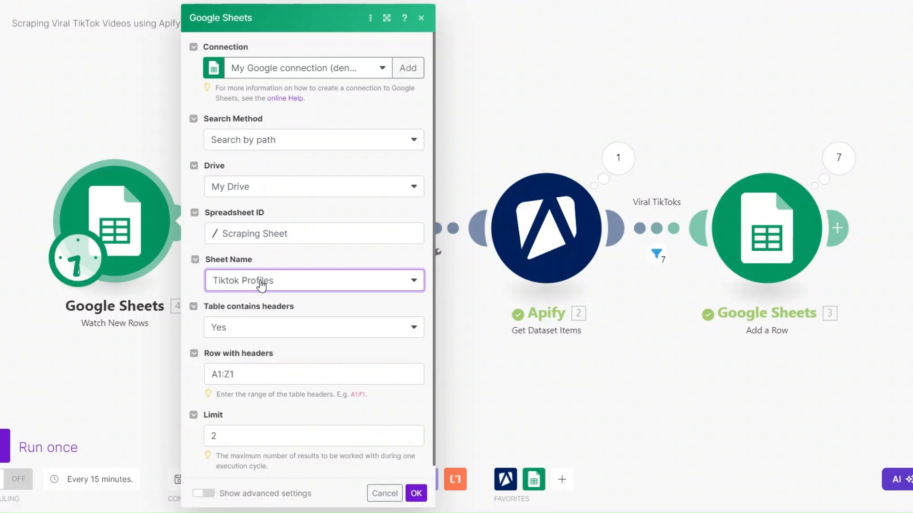
pyautogui.scroll(-1, 277, 311)
pyautogui.click(236, 423)
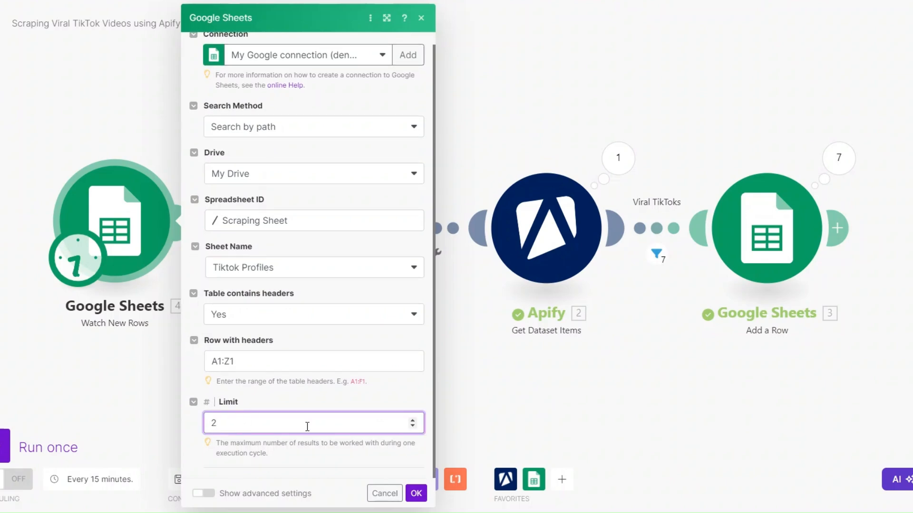
pyautogui.click(416, 493)
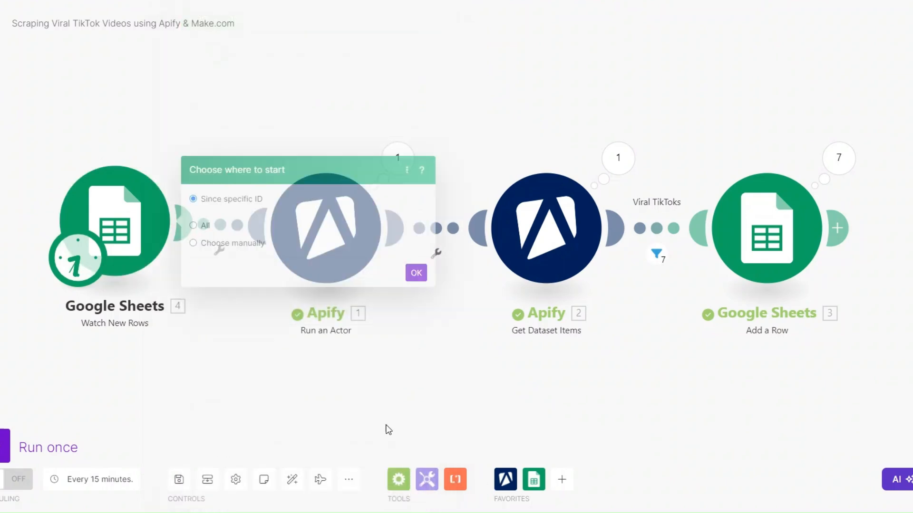
pyautogui.click(196, 246)
pyautogui.click(416, 245)
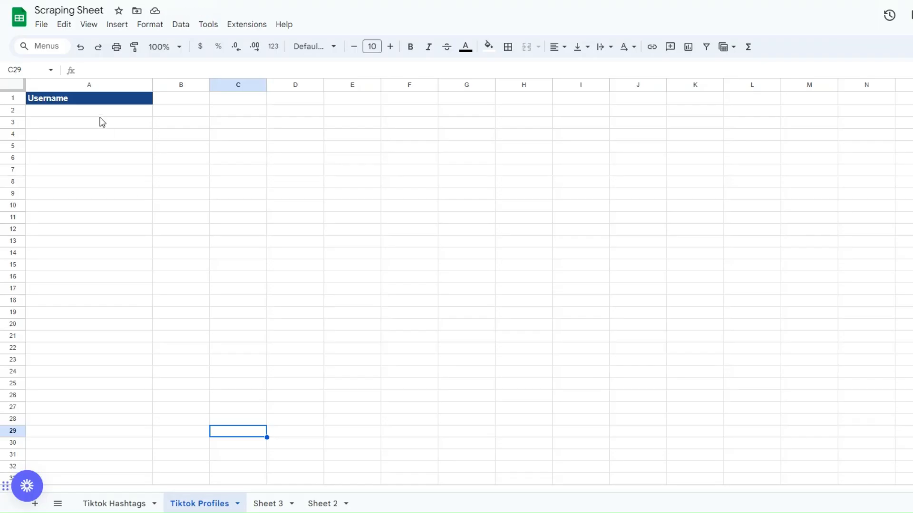
# - In the Tiktok Profiles sheet, enter TaylorSwift in A2 and Dualipaofficial in A3 under Username
pyautogui.click(100, 113)
pyautogui.doubleClick(99, 110)
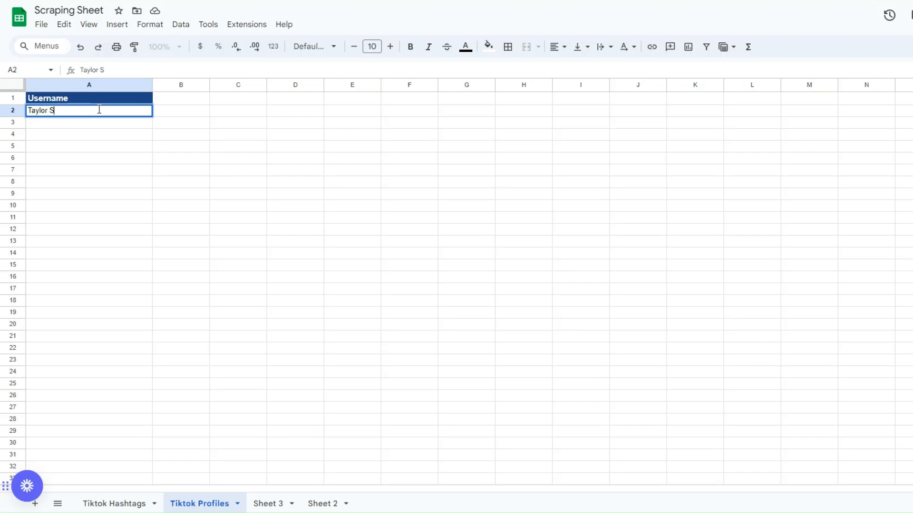
pyautogui.click(103, 125)
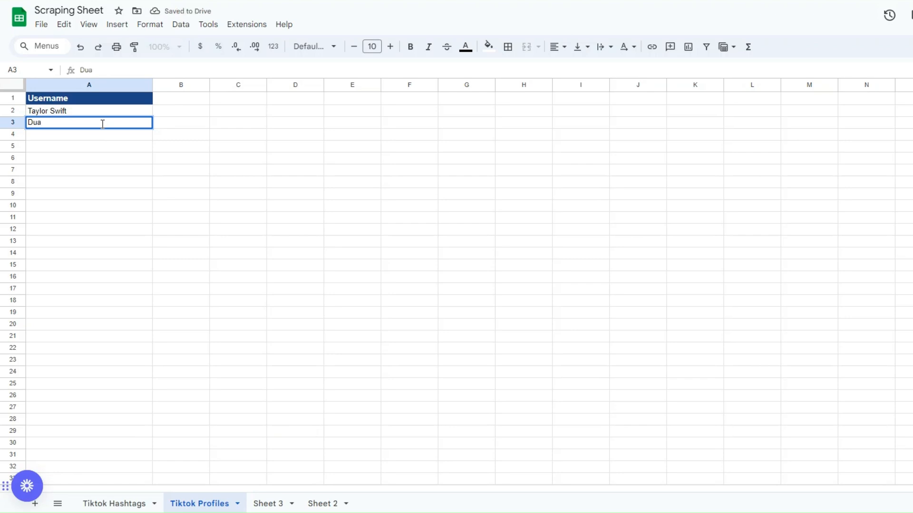
pyautogui.write('Dualipaofficial')
pyautogui.click(53, 114)
pyautogui.doubleClick(52, 114)
pyautogui.press('BackSpace')
pyautogui.click(81, 194)
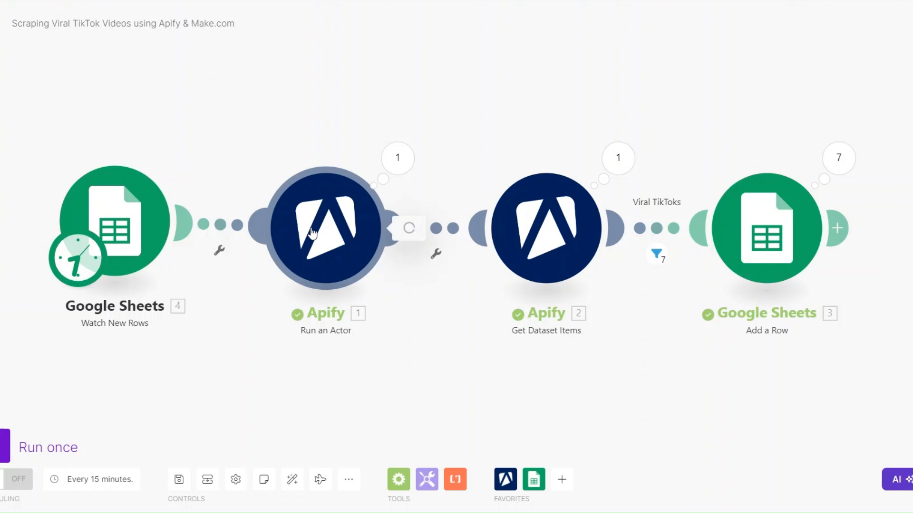
# - In Make.com, replace the search query in the Run an Actor input JSON with the mapped Username (A) value and save the module
pyautogui.click(311, 233)
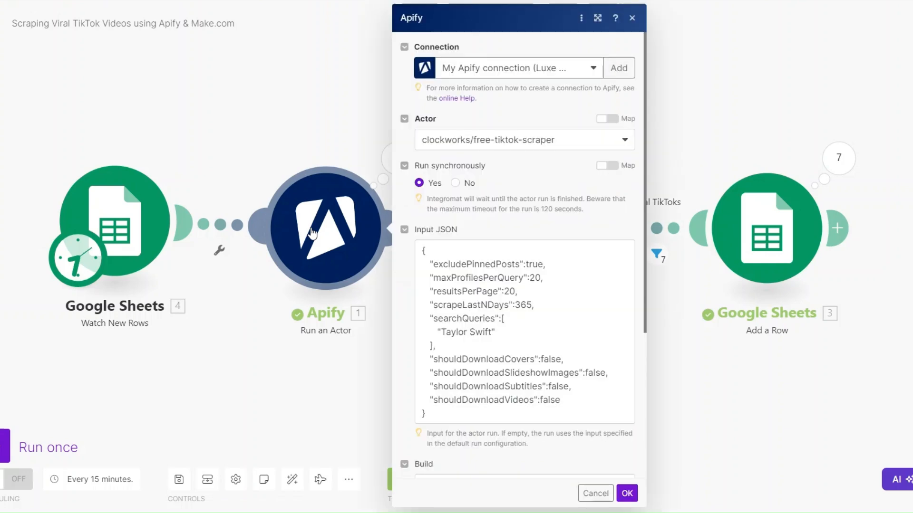
pyautogui.click(495, 335)
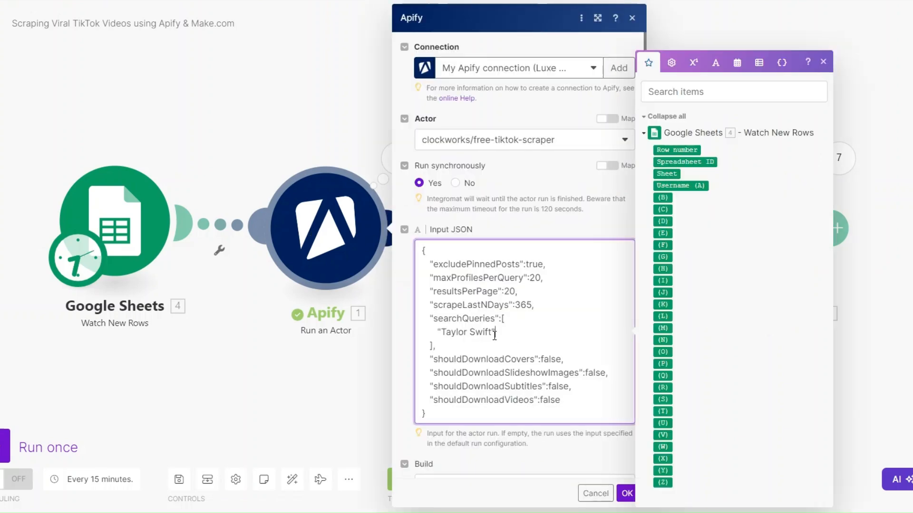
pyautogui.moveTo(495, 333); pyautogui.dragTo(441, 332)
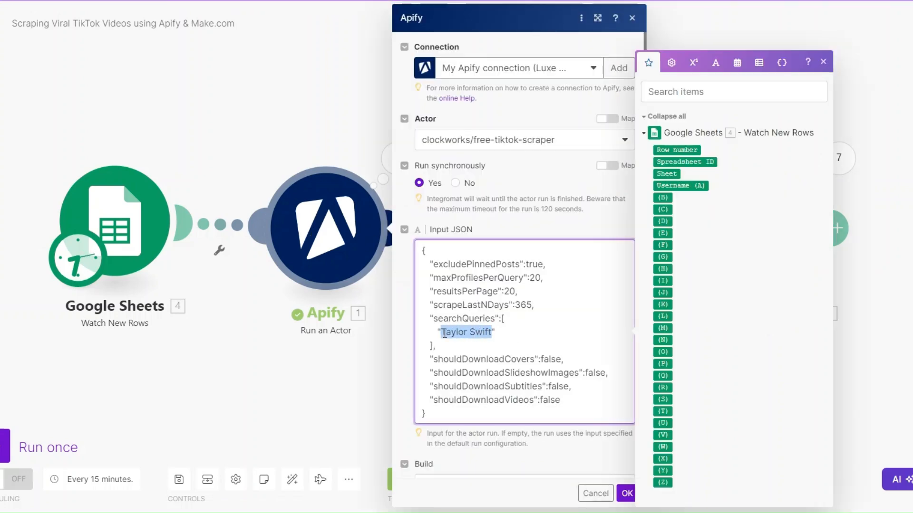
pyautogui.press('BackSpace')
pyautogui.click(680, 185)
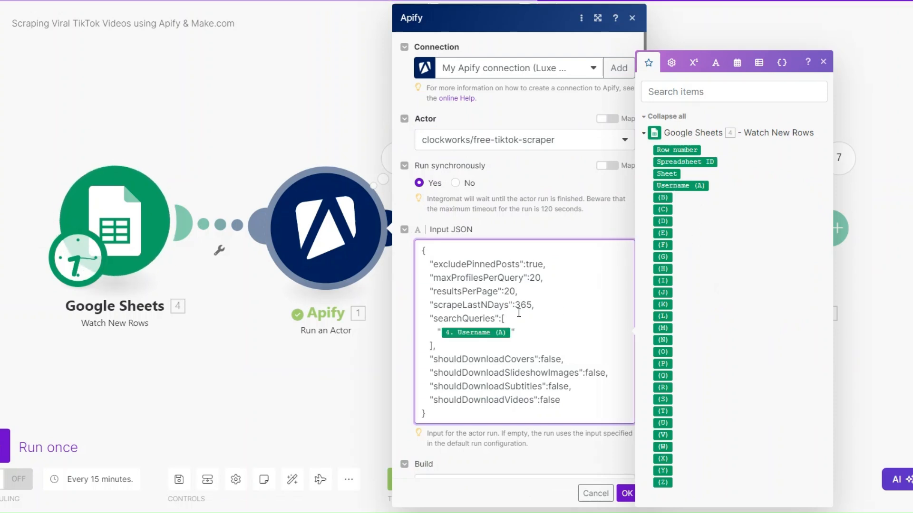
pyautogui.click(627, 494)
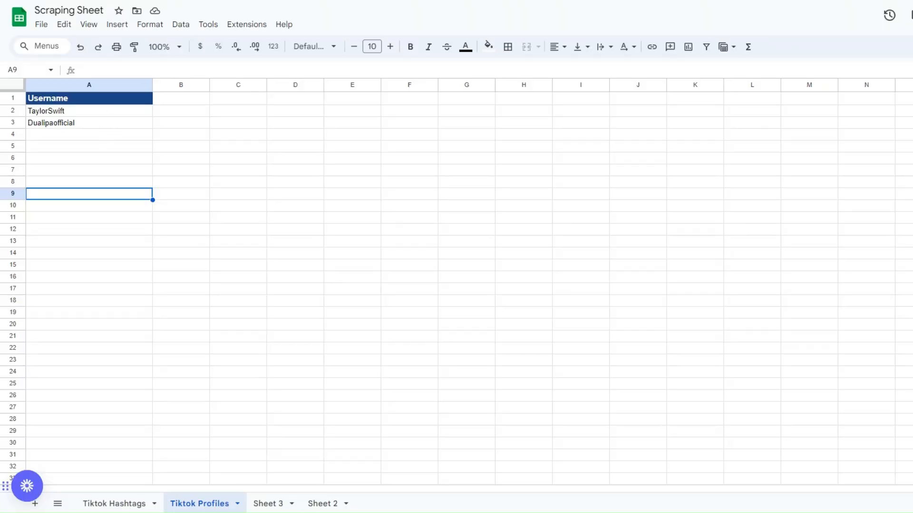
# - Check the existing rows in the Tiktok Hashtags sheet and run the Make.com scenario once
pyautogui.click(113, 502)
pyautogui.click(97, 117)
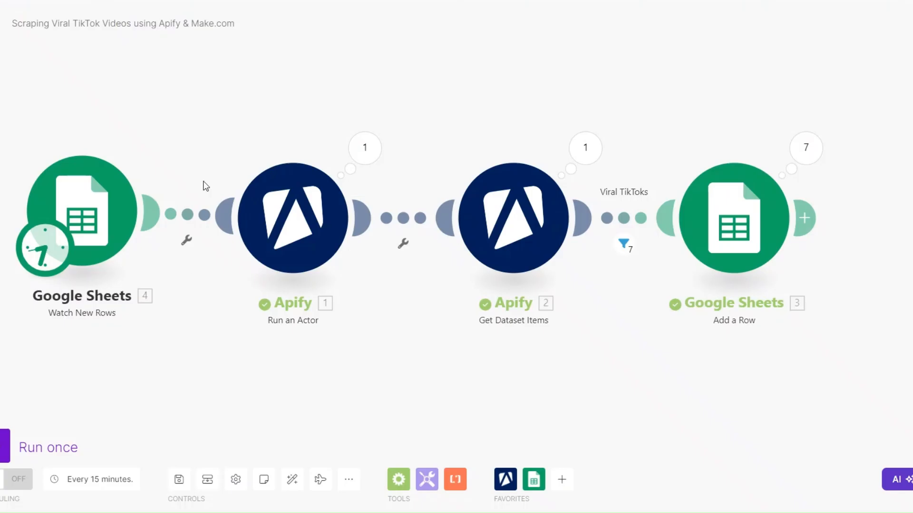
pyautogui.click(34, 447)
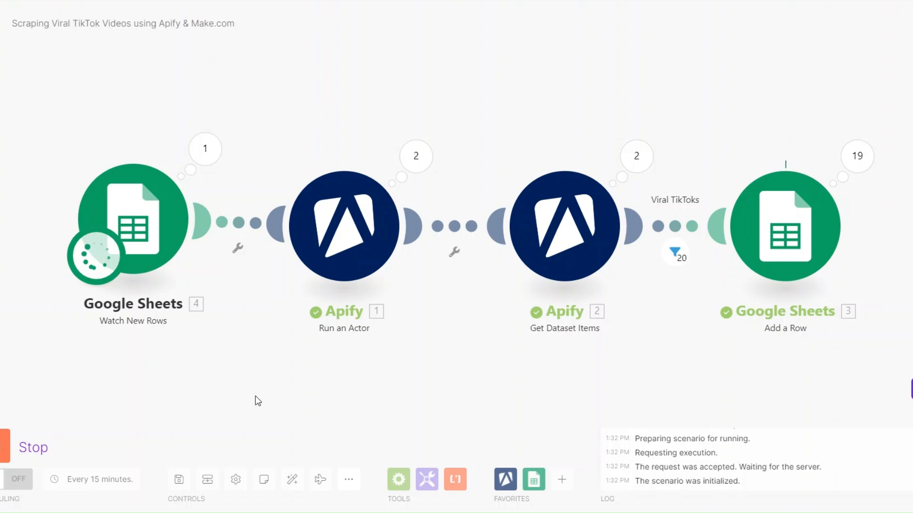
# - Inspect the run output of Watch New Rows and Run an Actor, checking the Username (A) value in each bundle
pyautogui.click(185, 147)
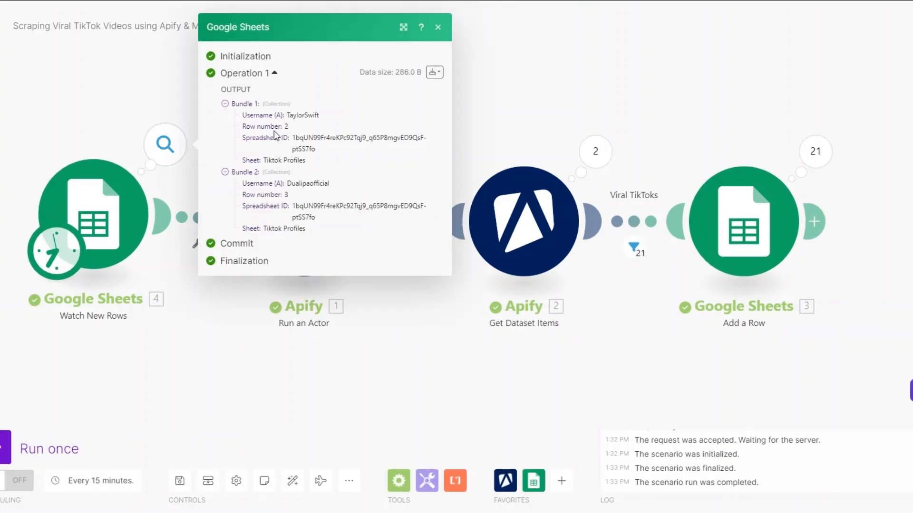
pyautogui.moveTo(286, 115); pyautogui.dragTo(324, 117)
pyautogui.click(289, 116)
pyautogui.moveTo(287, 183); pyautogui.dragTo(361, 190)
pyautogui.click(333, 368)
pyautogui.click(375, 151)
pyautogui.click(431, 251)
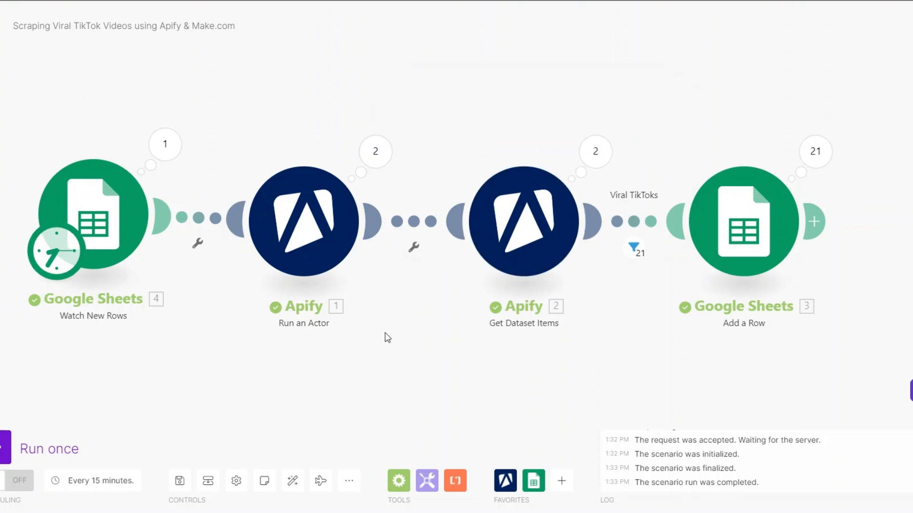
pyautogui.click(165, 148)
pyautogui.doubleClick(297, 115)
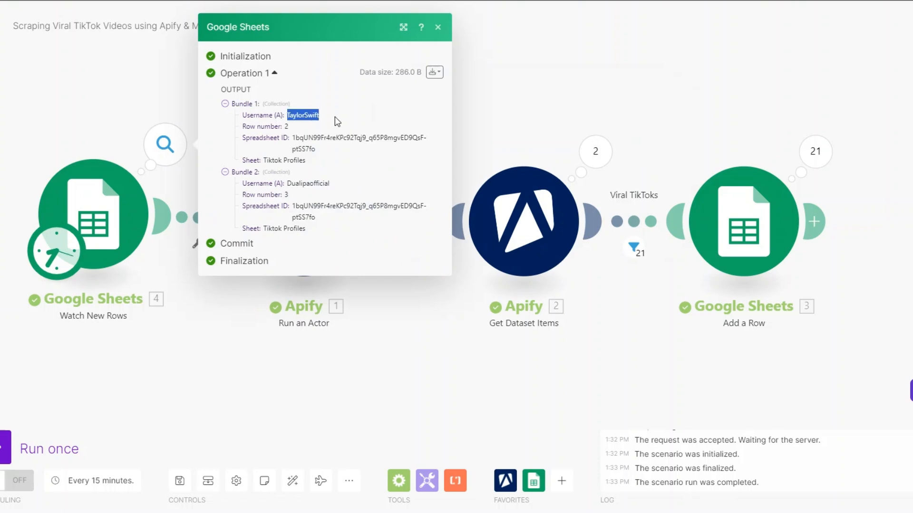
pyautogui.doubleClick(304, 183)
pyautogui.click(387, 293)
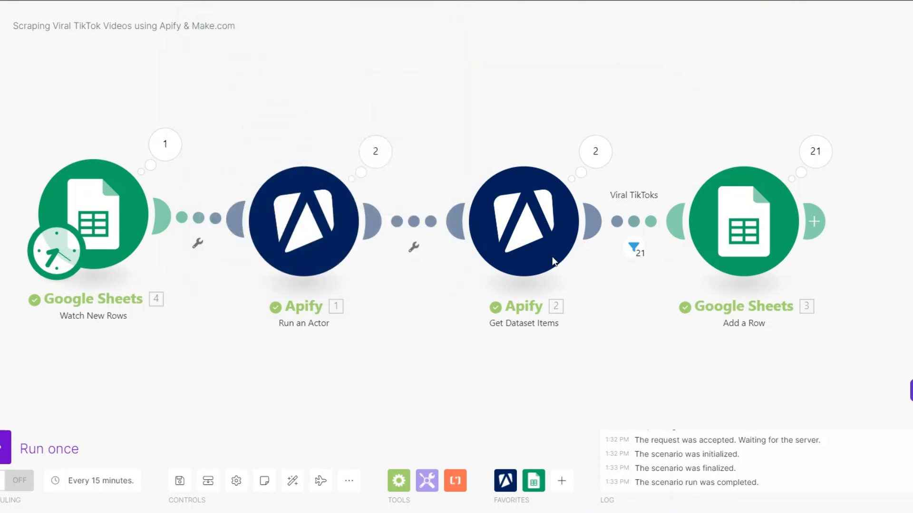
# - Inspect the run output of Get Dataset Items, examining the bundles' video details and search query
pyautogui.click(606, 159)
pyautogui.click(701, 165)
pyautogui.scroll(-2, 717, 213)
pyautogui.scroll(-3, 723, 239)
pyautogui.doubleClick(734, 272)
pyautogui.click(717, 329)
pyautogui.scroll(10, 735, 343)
pyautogui.click(704, 70)
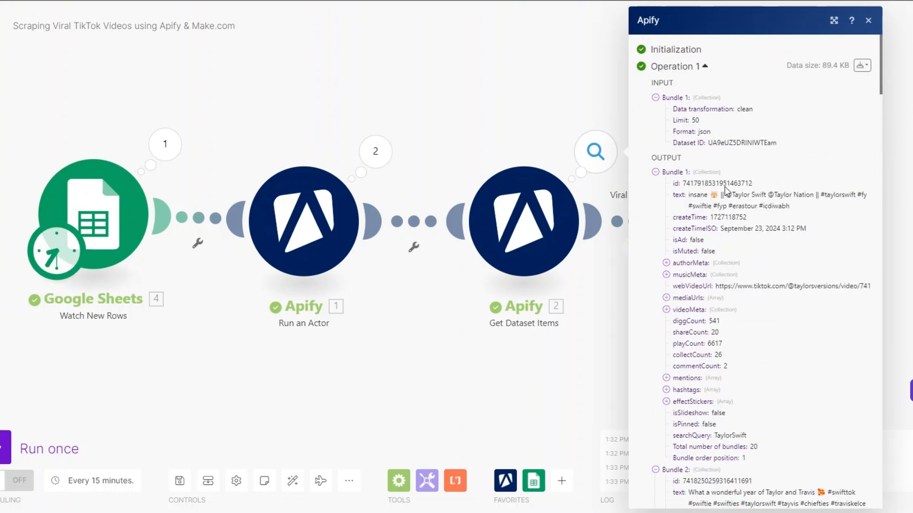
pyautogui.scroll(-2, 731, 262)
pyautogui.scroll(-3, 731, 263)
pyautogui.moveTo(740, 278); pyautogui.dragTo(791, 278)
pyautogui.click(620, 364)
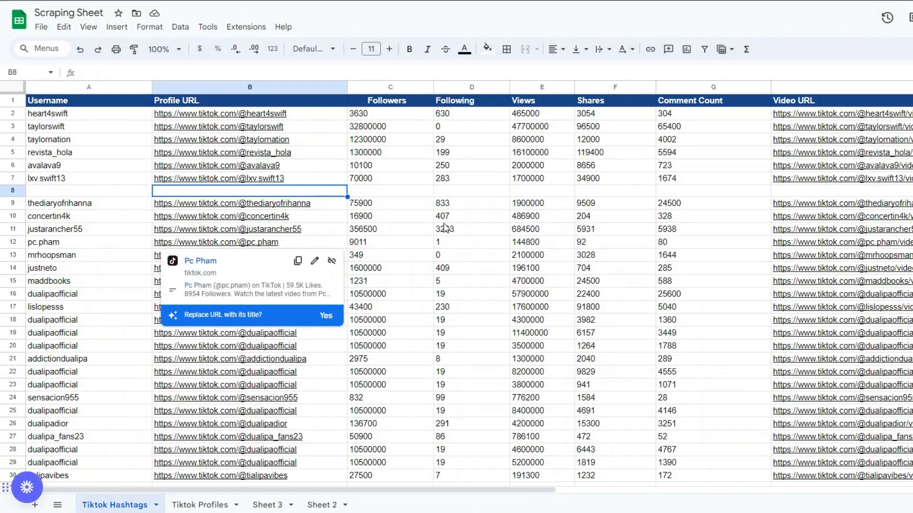
# - Review the usernames and profile URLs of the newly added rows in the Tiktok Hashtags sheet
pyautogui.scroll(-2, 443, 225)
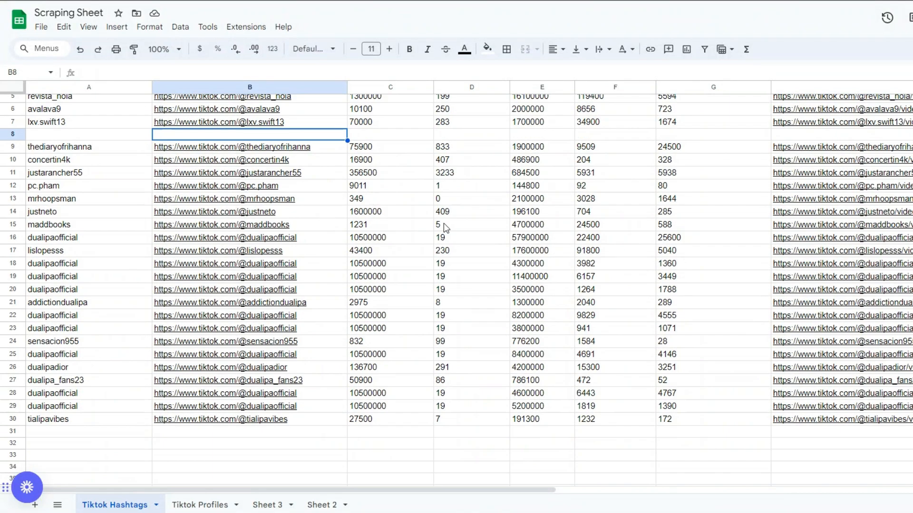
pyautogui.click(99, 148)
pyautogui.click(99, 174)
pyautogui.click(99, 200)
pyautogui.scroll(2, 99, 202)
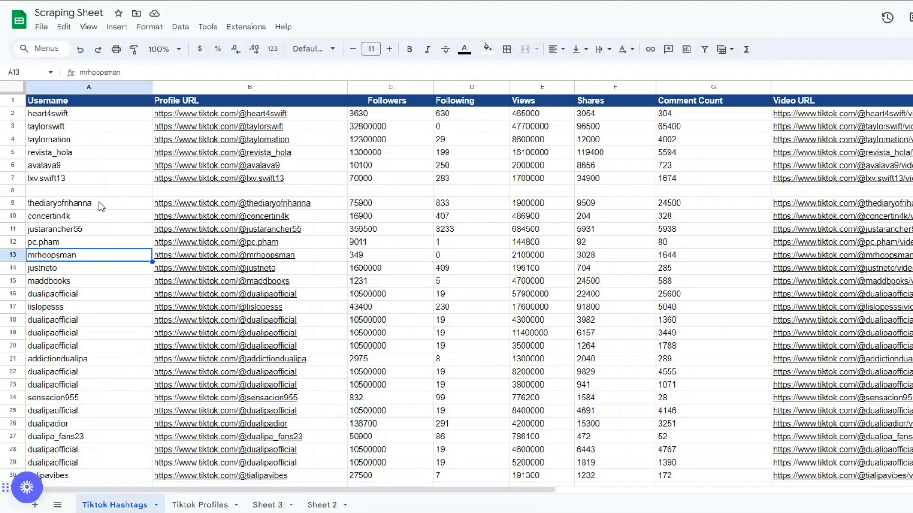
pyautogui.scroll(-2, 255, 215)
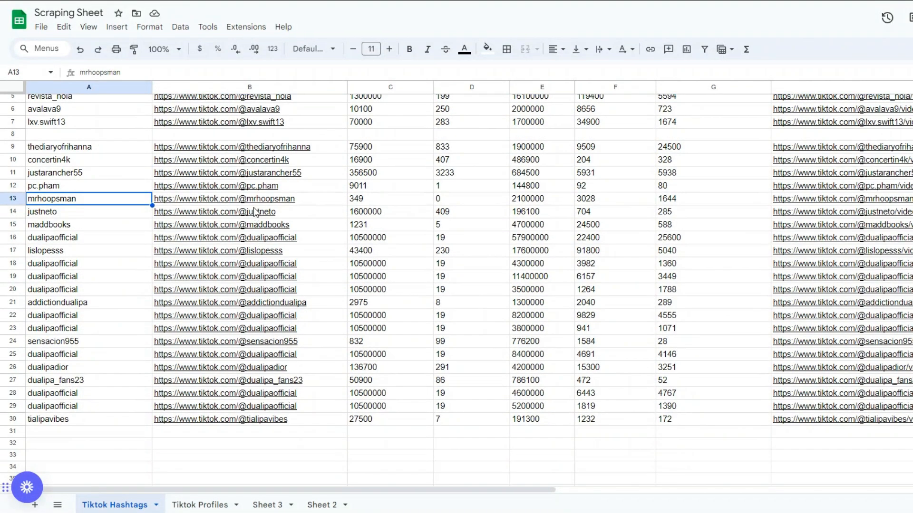
pyautogui.click(114, 148)
pyautogui.click(195, 250)
pyautogui.scroll(2, 195, 254)
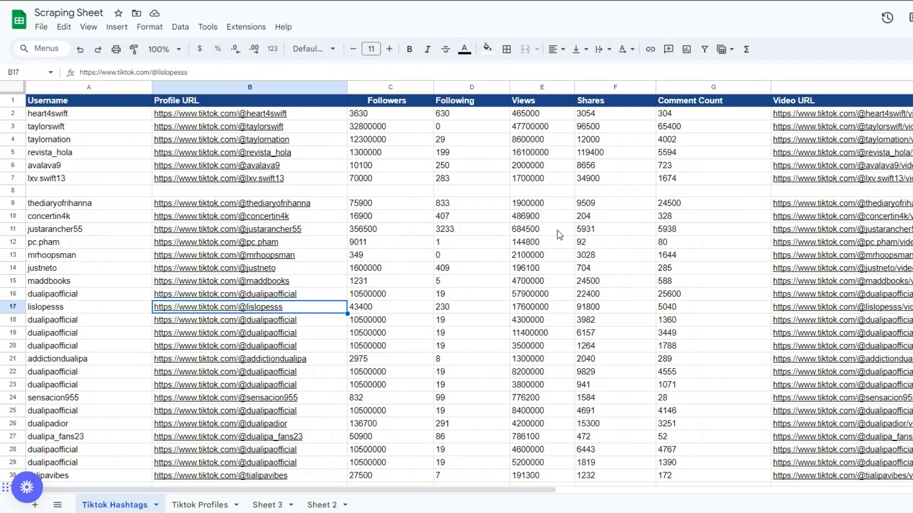
# - Check the Shares, Comment Count and Video URL columns of the new Tiktok Hashtags rows
pyautogui.click(618, 202)
pyautogui.click(708, 208)
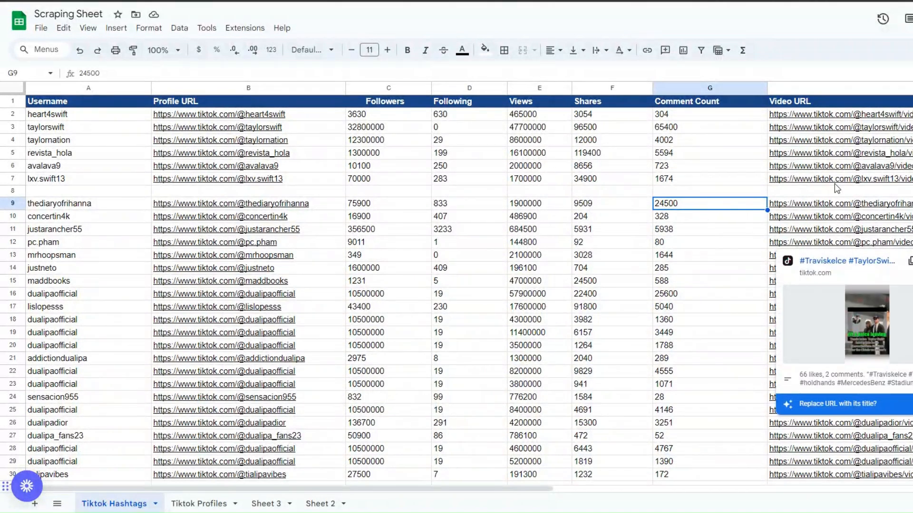
pyautogui.click(832, 217)
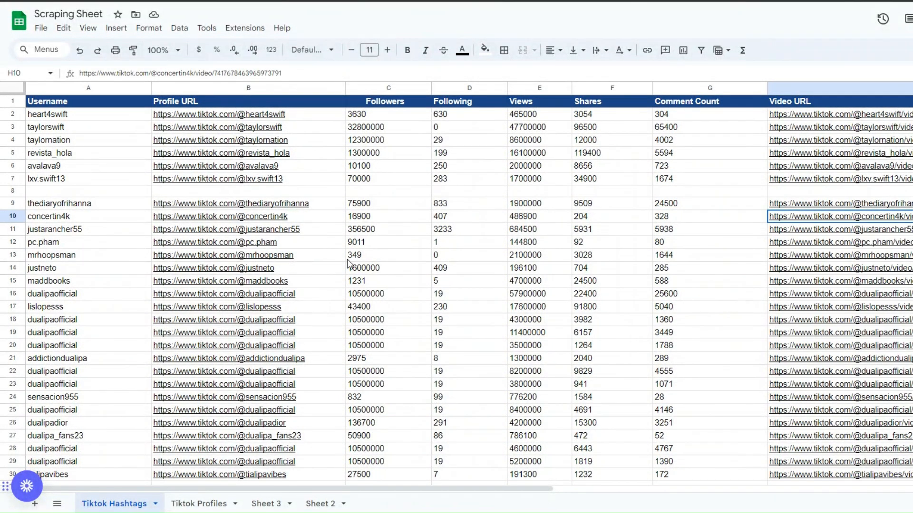
pyautogui.scroll(-1, 350, 264)
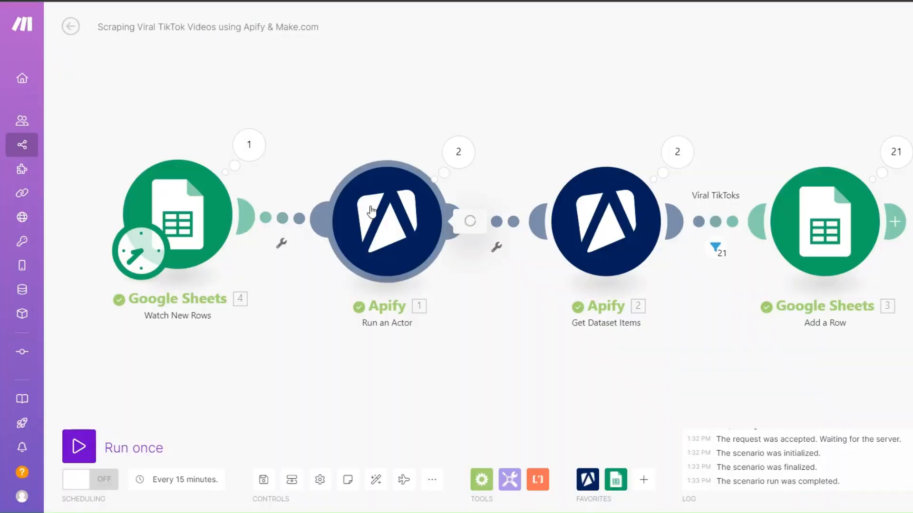
# - Recheck the Run an Actor settings and compare the Tiktok Profiles usernames with the scraped rows in Tiktok Hashtags
pyautogui.click(388, 221)
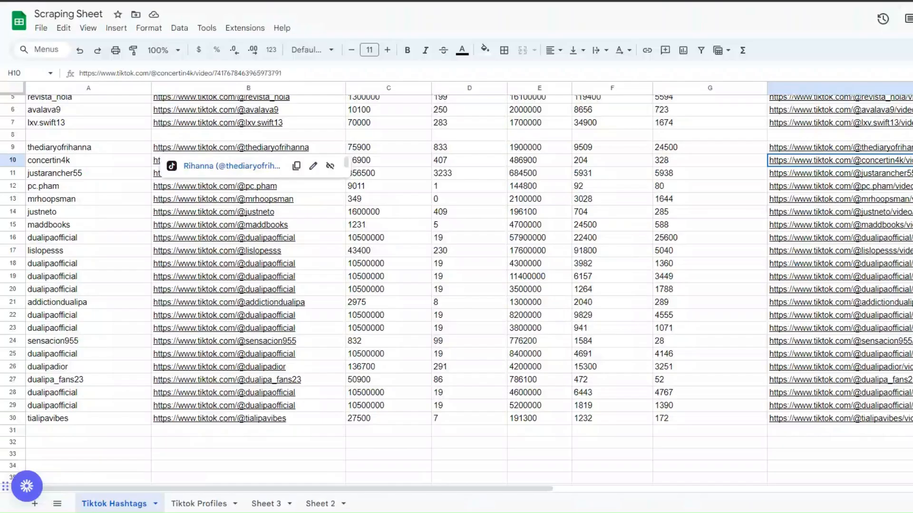
pyautogui.scroll(-3, 307, 293)
pyautogui.scroll(4, 307, 293)
pyautogui.click(193, 504)
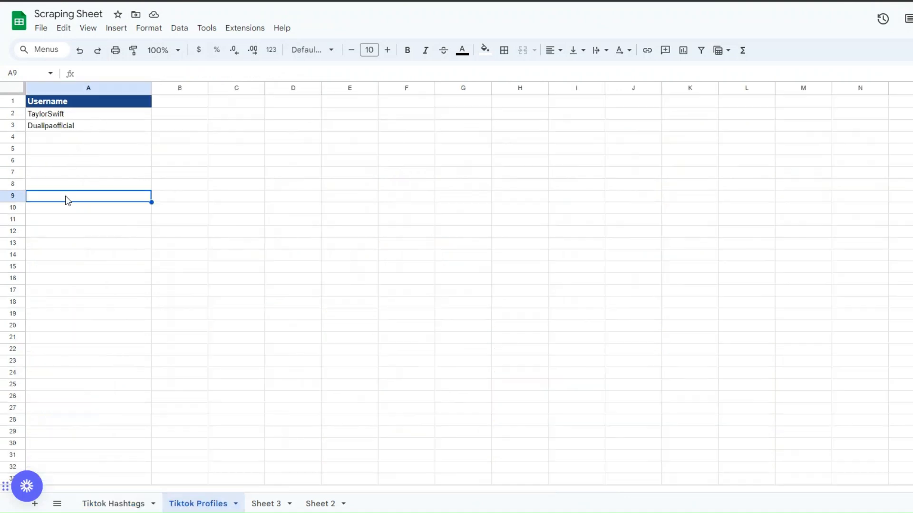
pyautogui.click(67, 243)
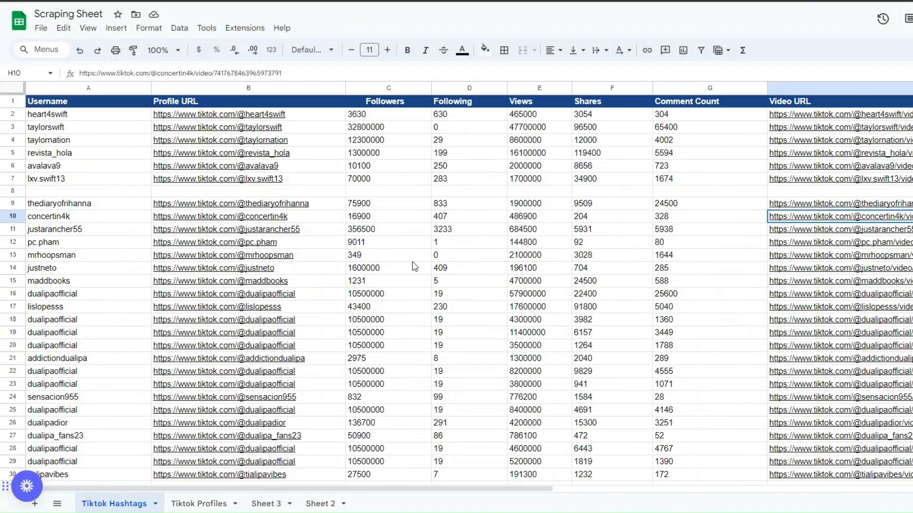
pyautogui.scroll(-2, 428, 256)
pyautogui.scroll(2, 428, 255)
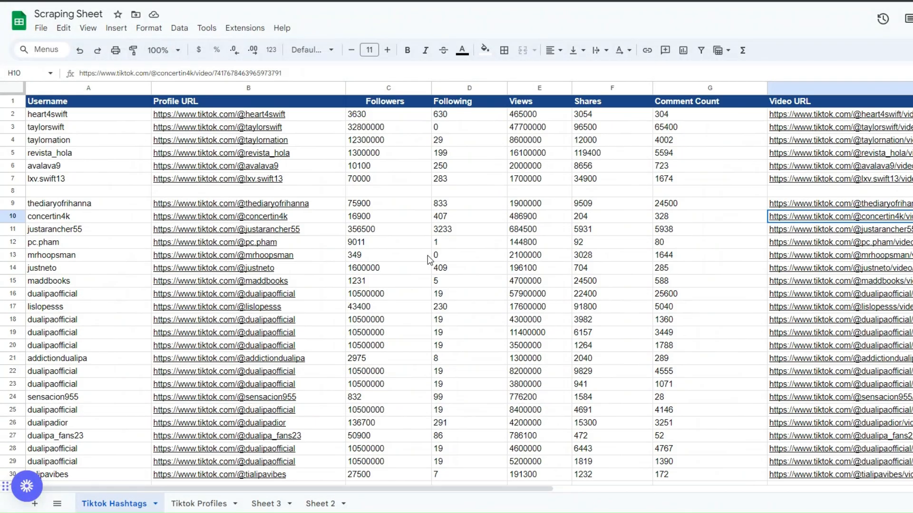